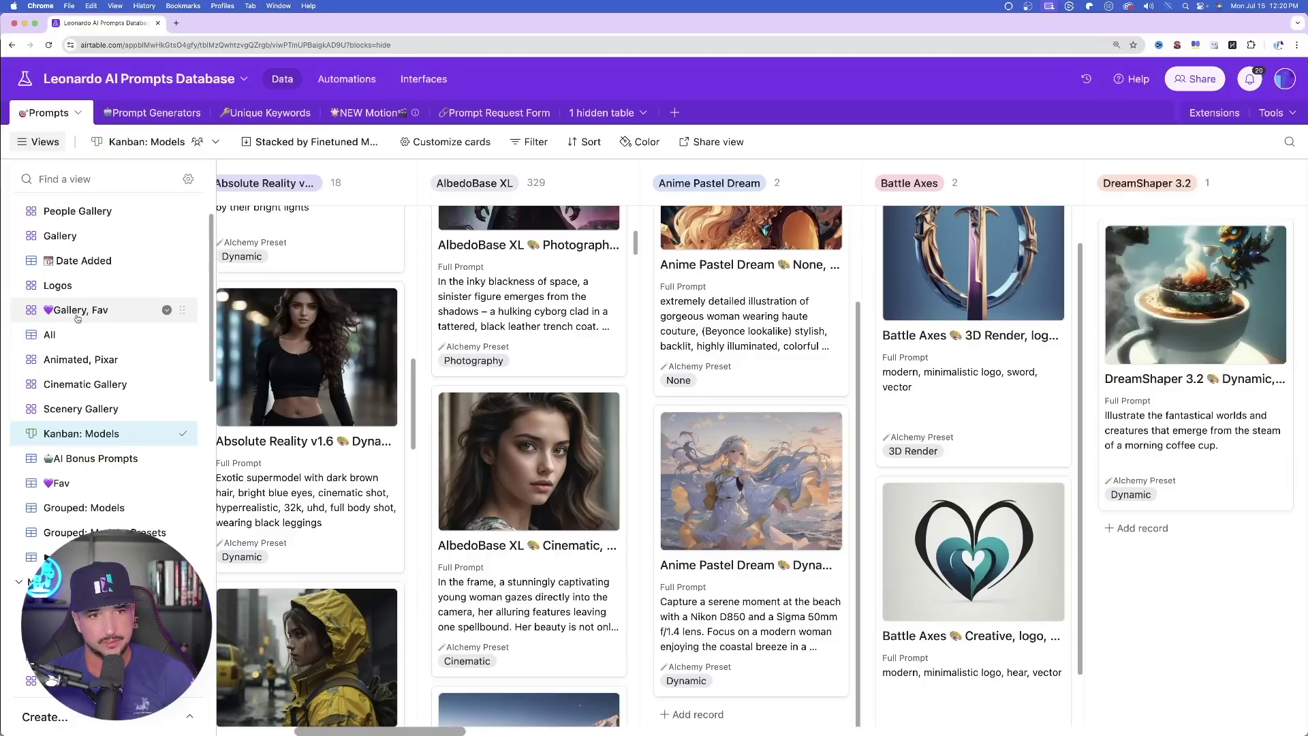
# Browse the favourites gallery view of the prompt database and download the wide-angle image of an astronaut in icy water
pyautogui.scroll(1, 620, 372)
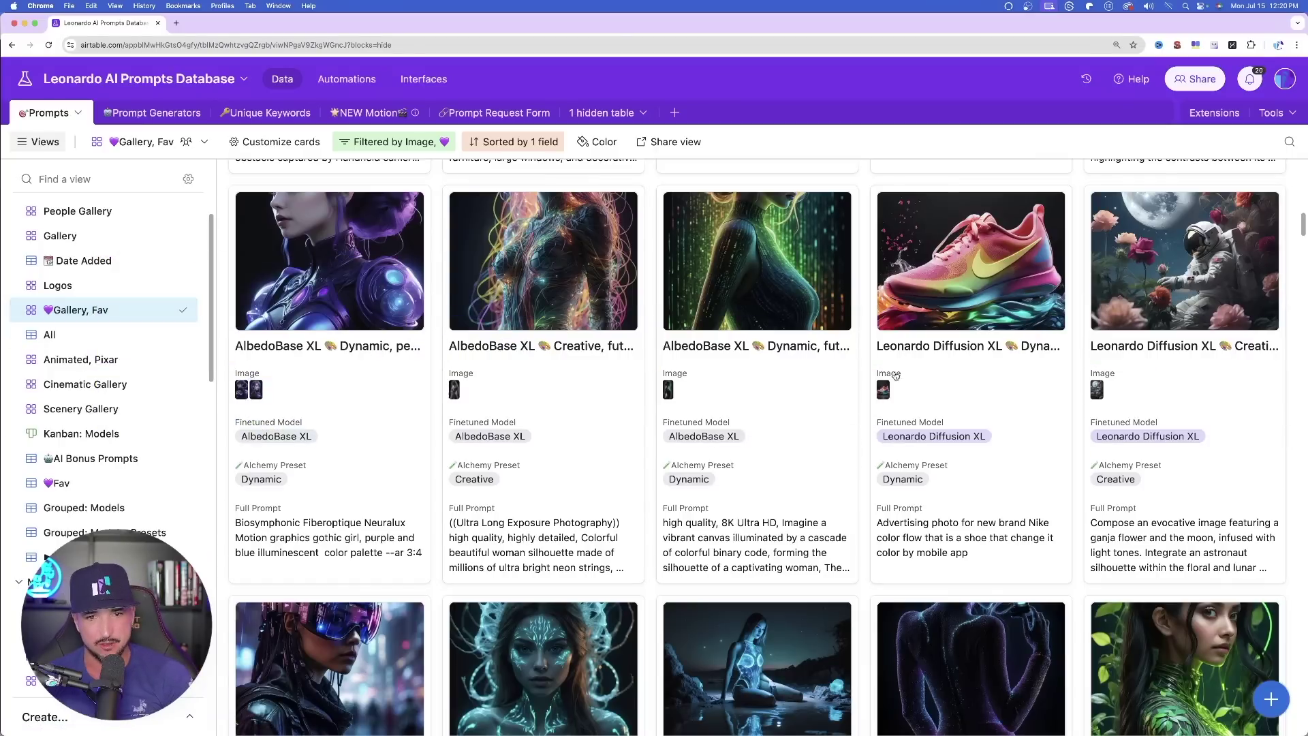
pyautogui.scroll(-1, 886, 375)
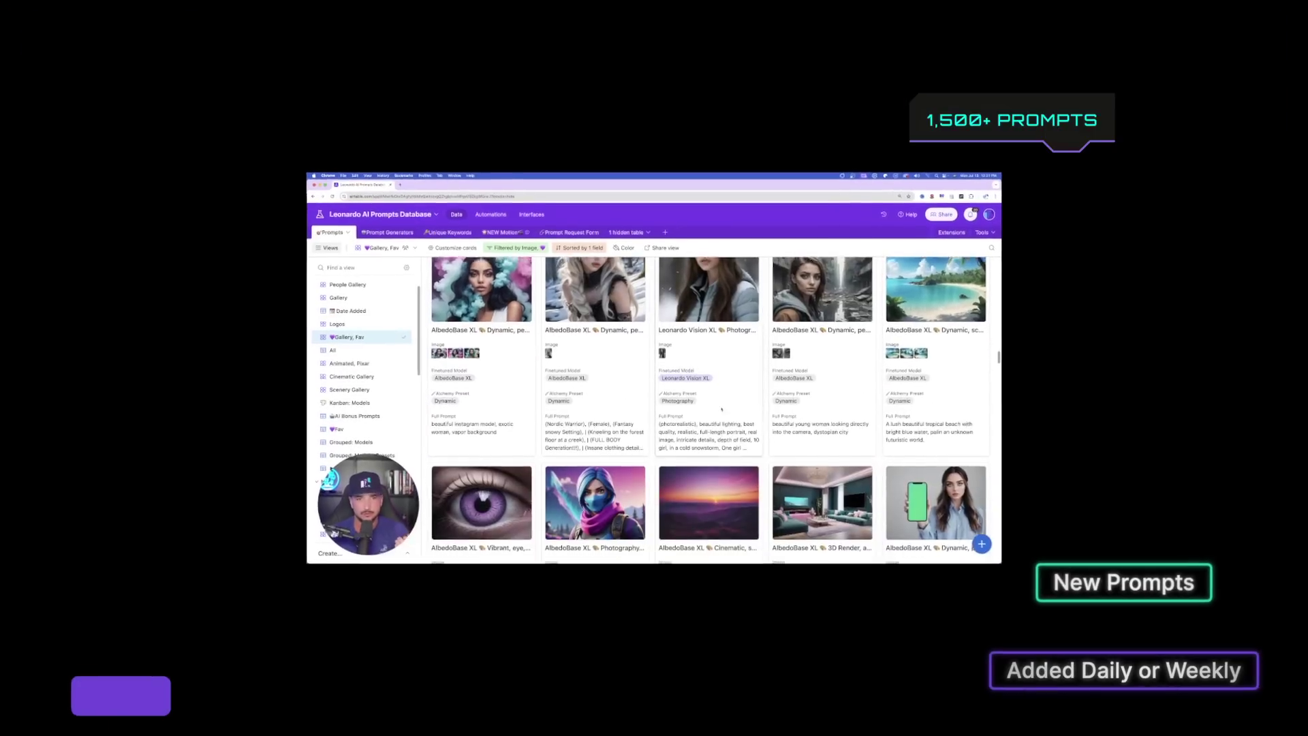
pyautogui.scroll(-3, 726, 400)
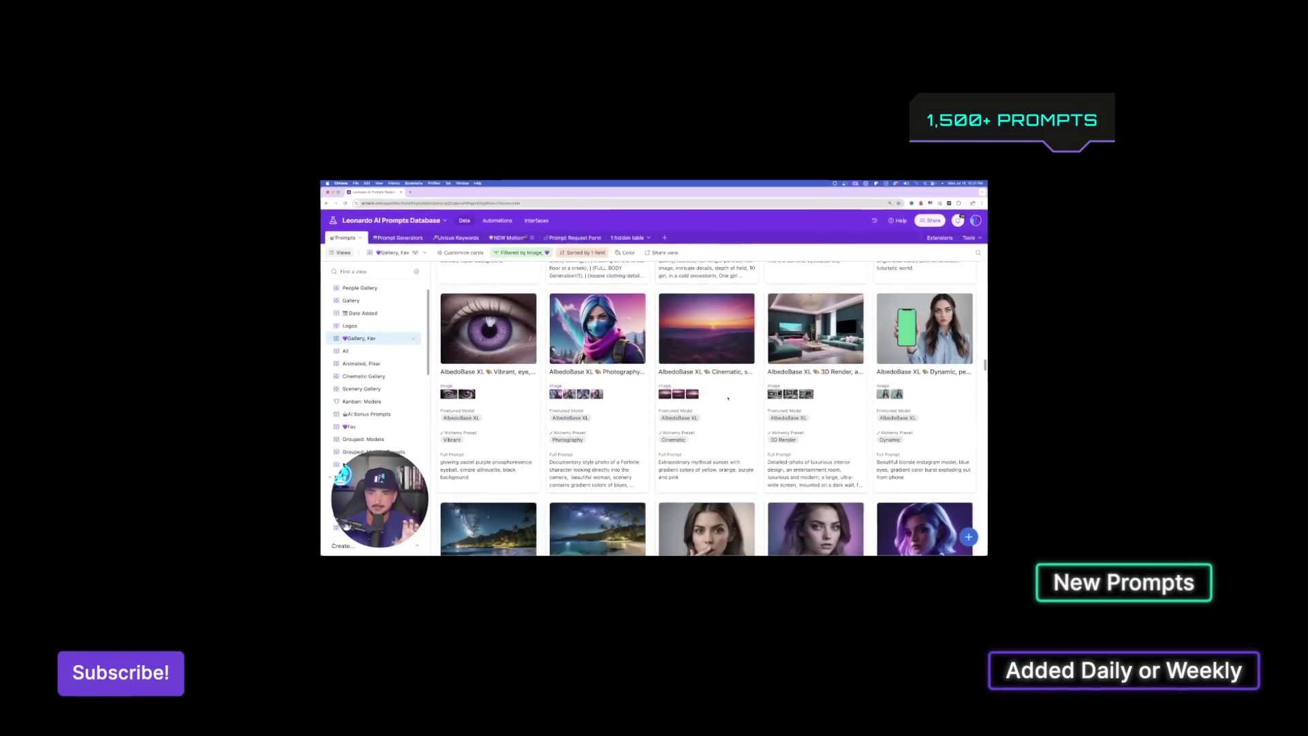
pyautogui.scroll(2, 724, 400)
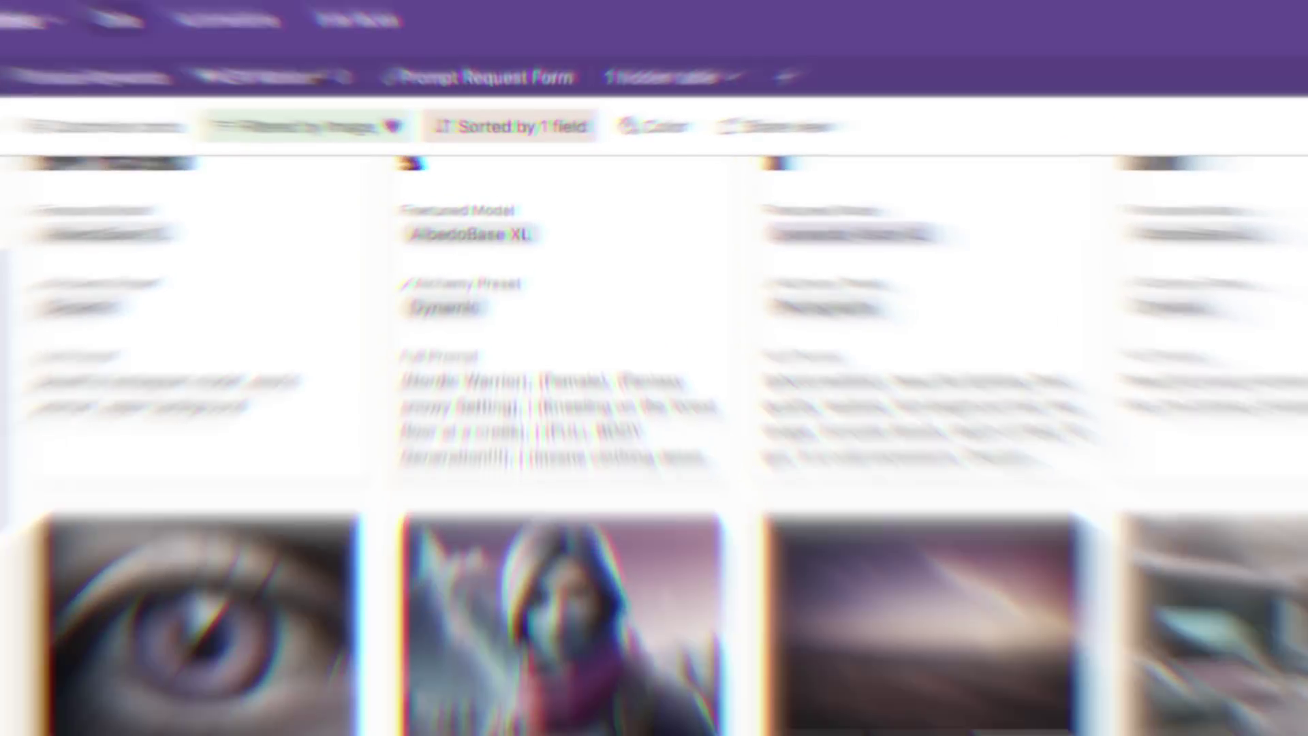
pyautogui.scroll(-8, 796, 426)
pyautogui.scroll(-10, 857, 578)
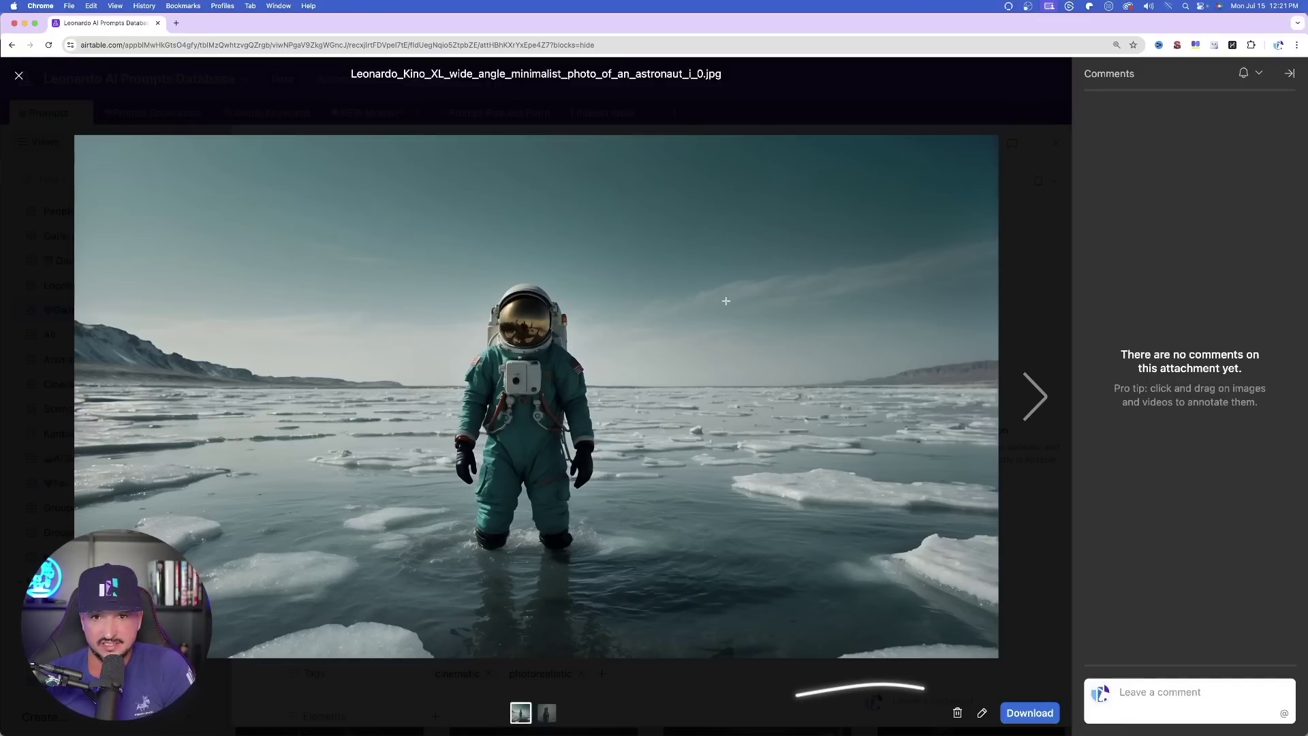
pyautogui.click(1031, 713)
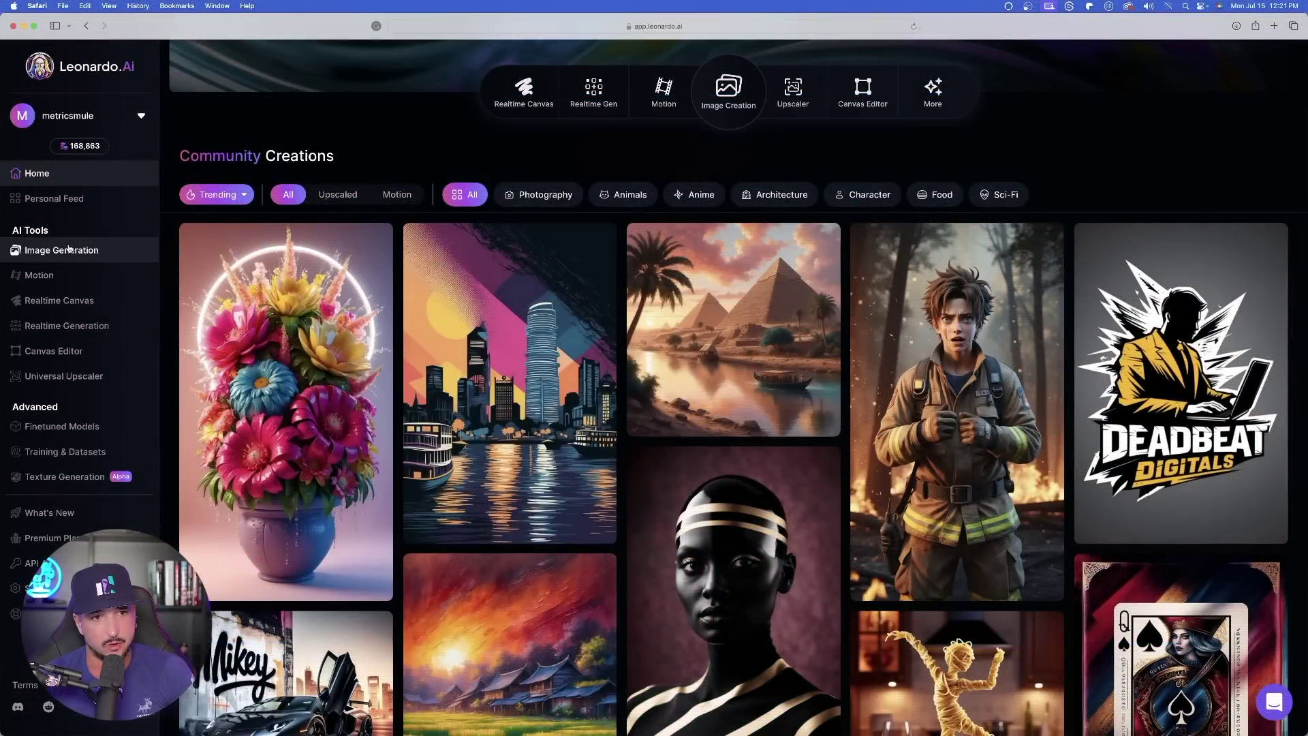
# In Leonardo.Ai's Image Generation, upload the downloaded Leonardo_Kino_XL astronaut image to Describe With AI and create a prompt from it
pyautogui.click(112, 249)
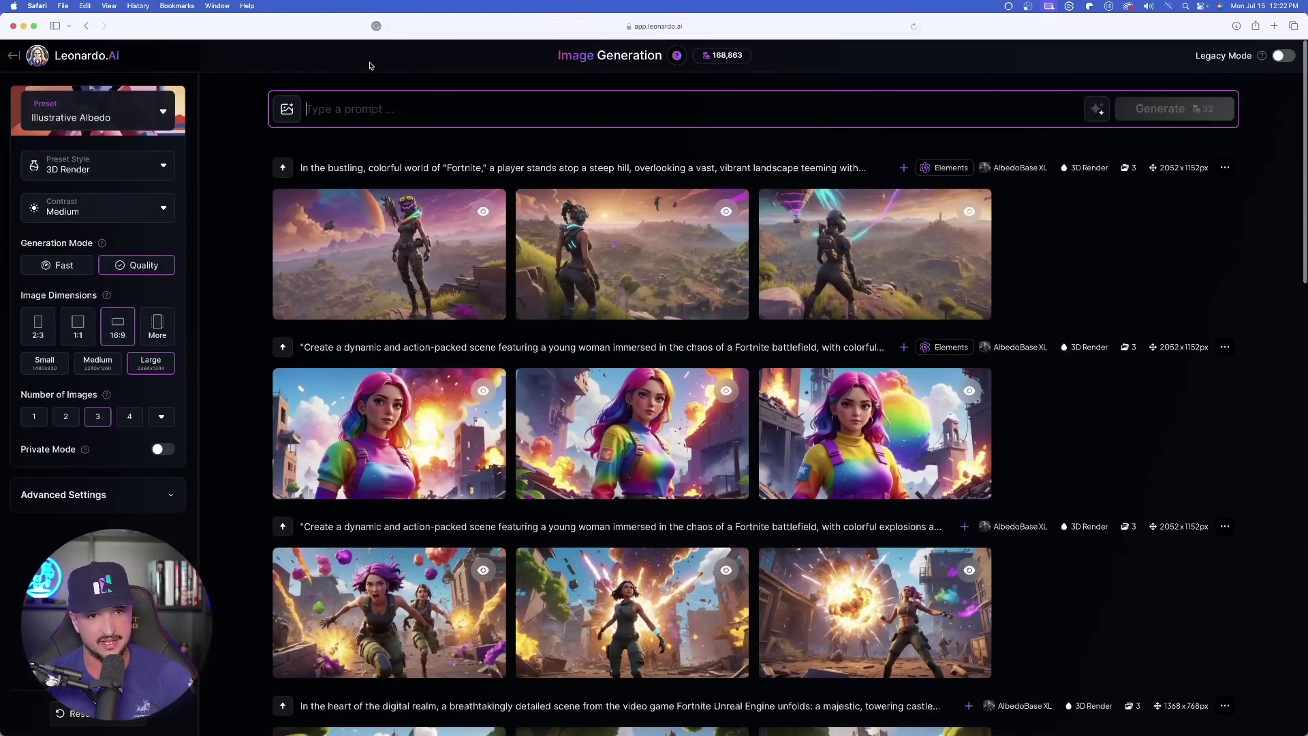
pyautogui.click(287, 109)
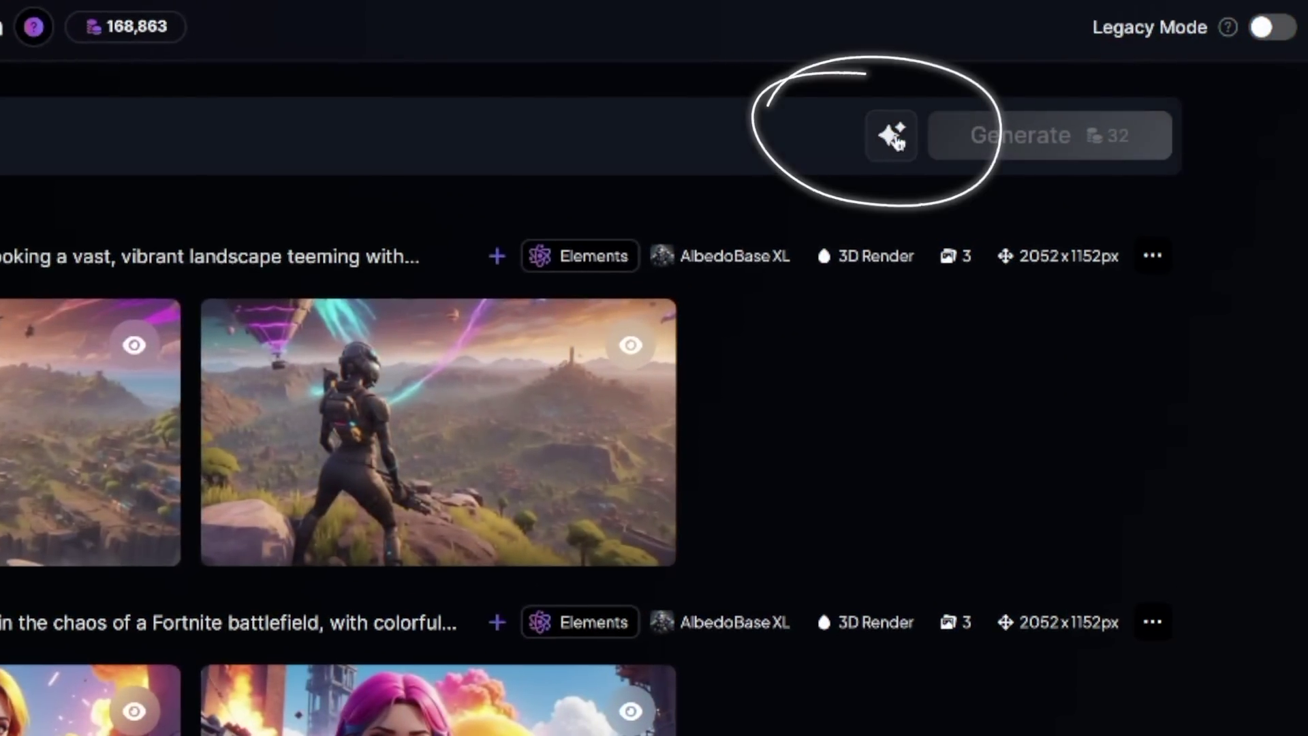
pyautogui.click(894, 136)
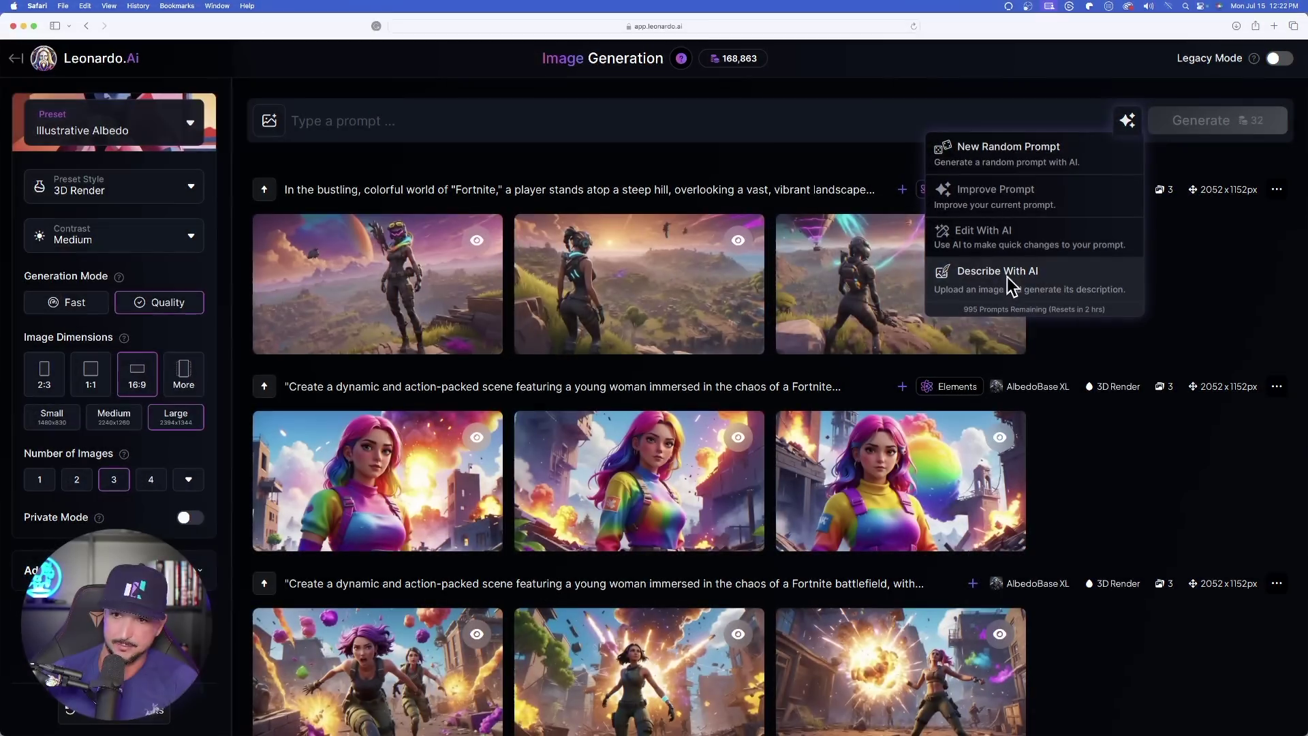
pyautogui.click(1018, 280)
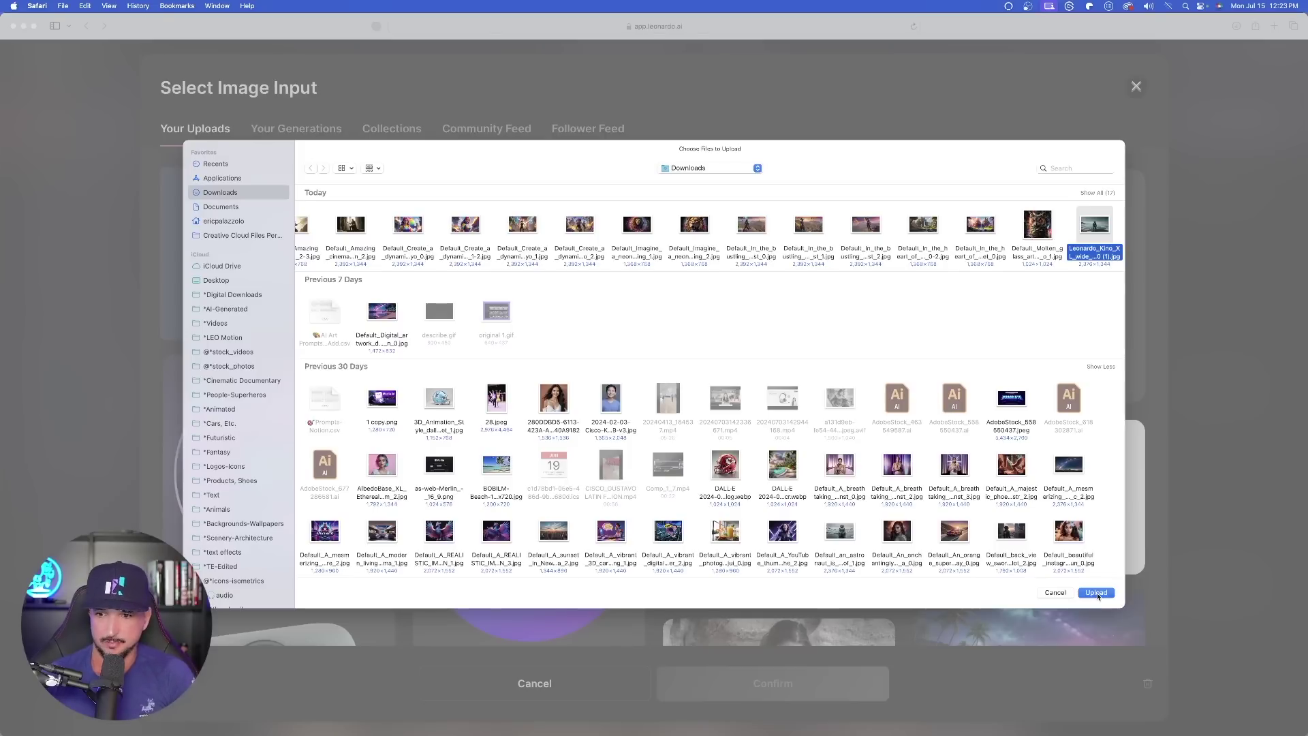
pyautogui.click(1097, 592)
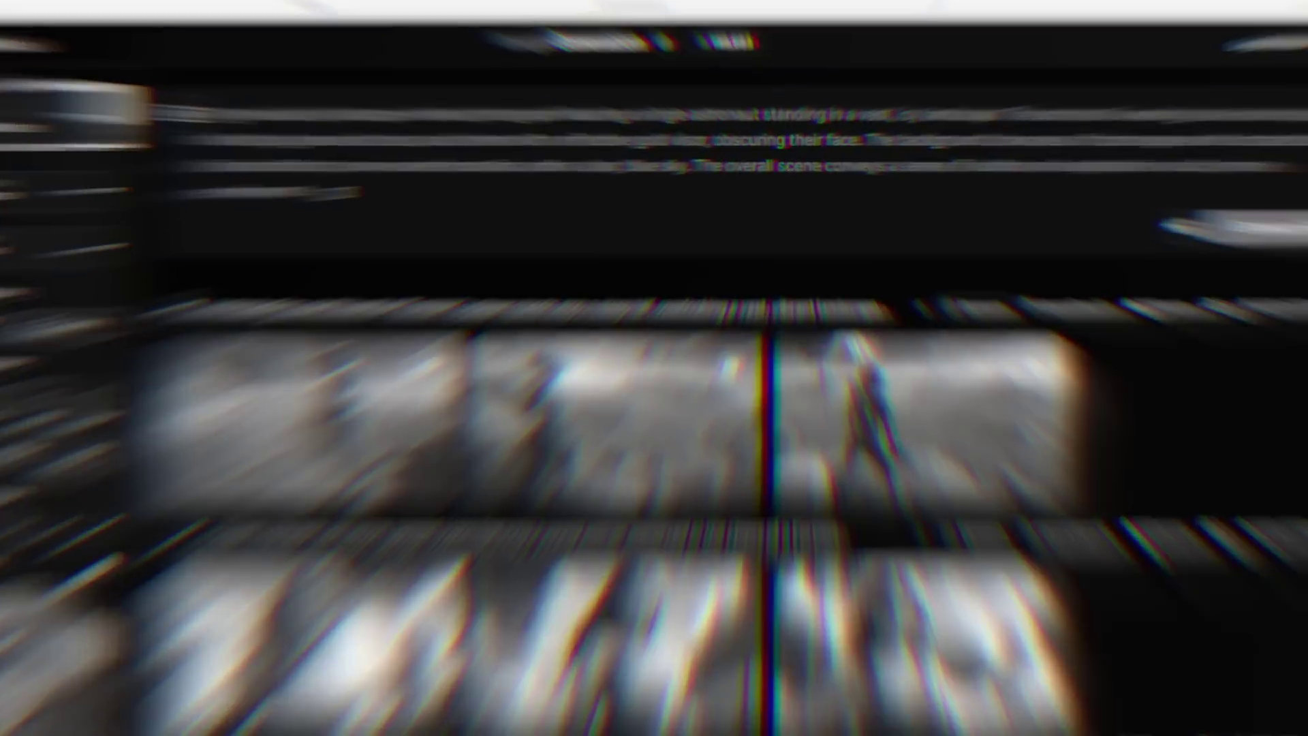
pyautogui.moveTo(402, 178); pyautogui.dragTo(293, 113)
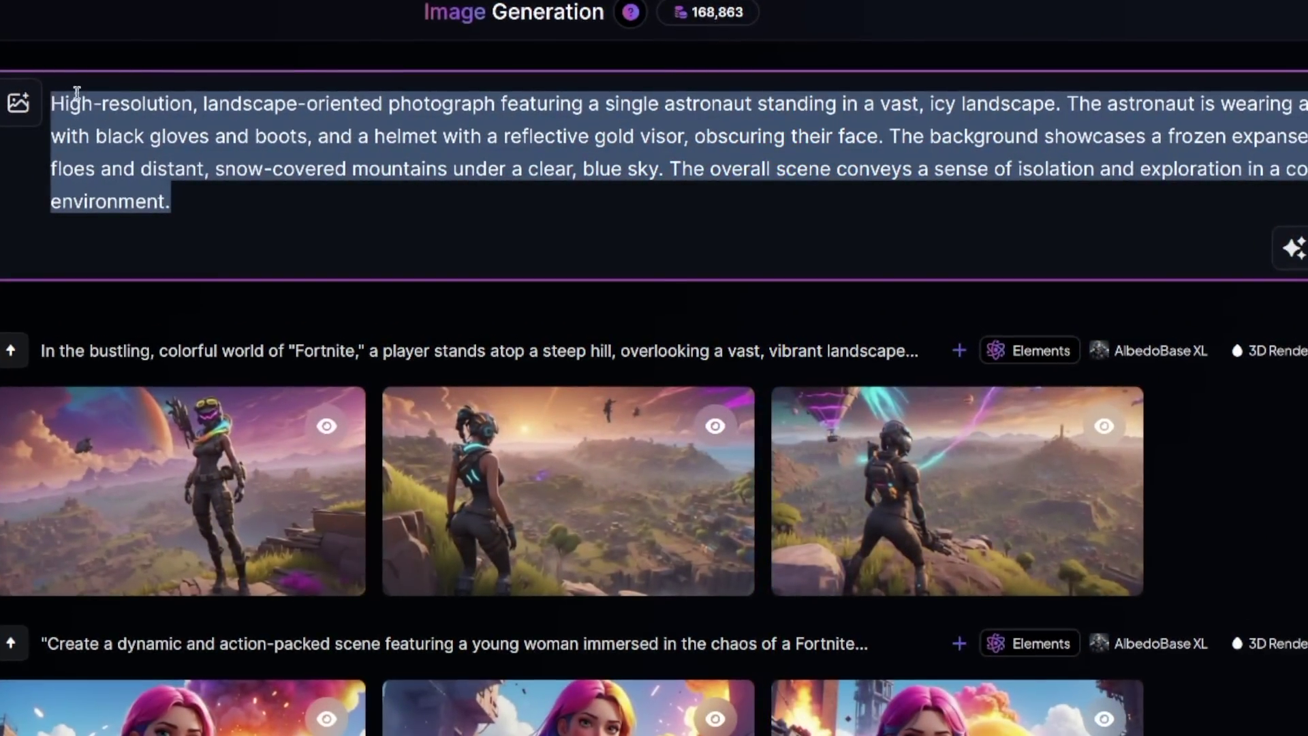
pyautogui.click(935, 214)
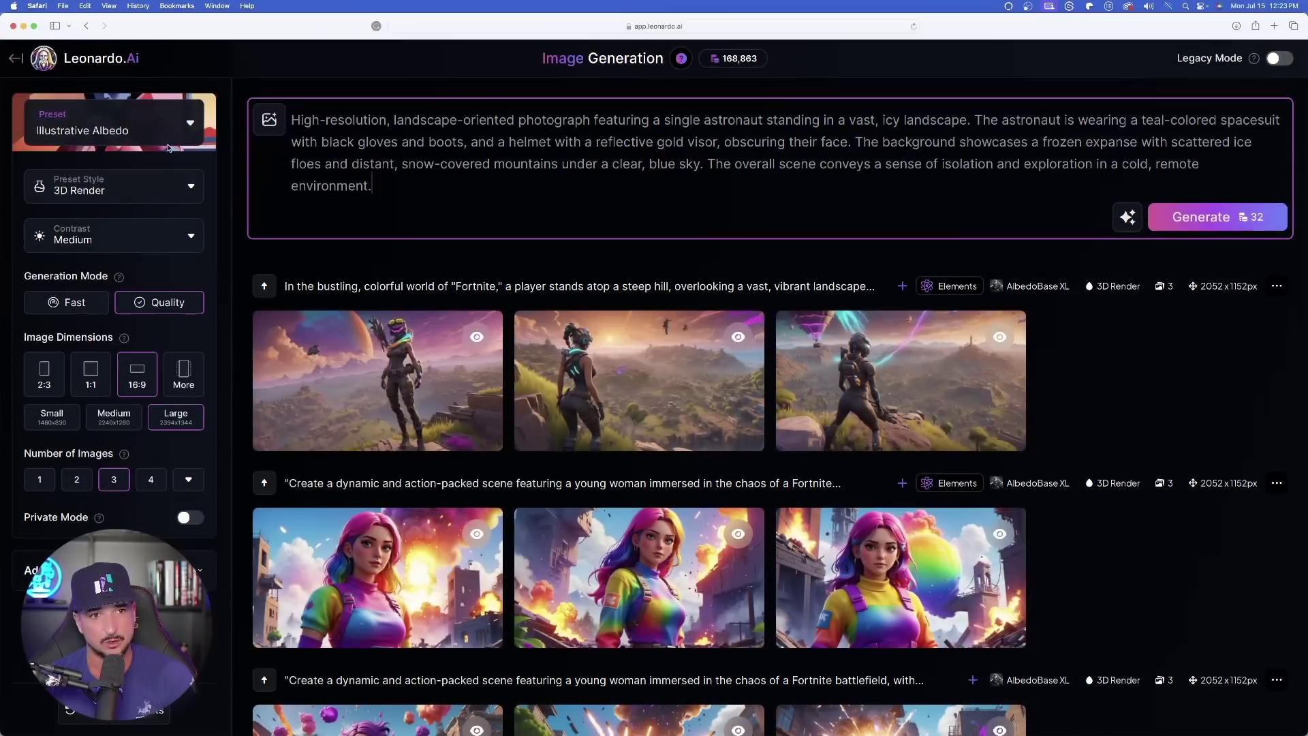
# Choose the Cinematic Kino preset and generate images from the astronaut description
pyautogui.click(168, 134)
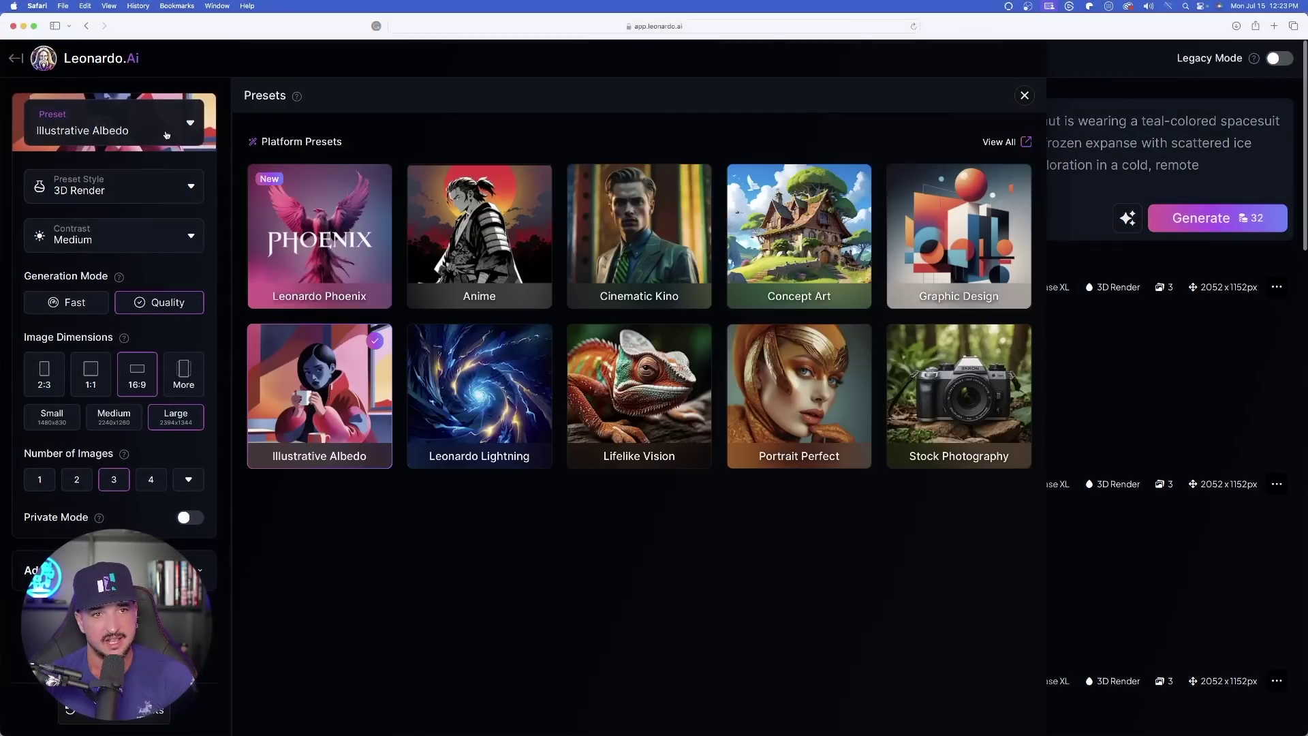
pyautogui.click(664, 227)
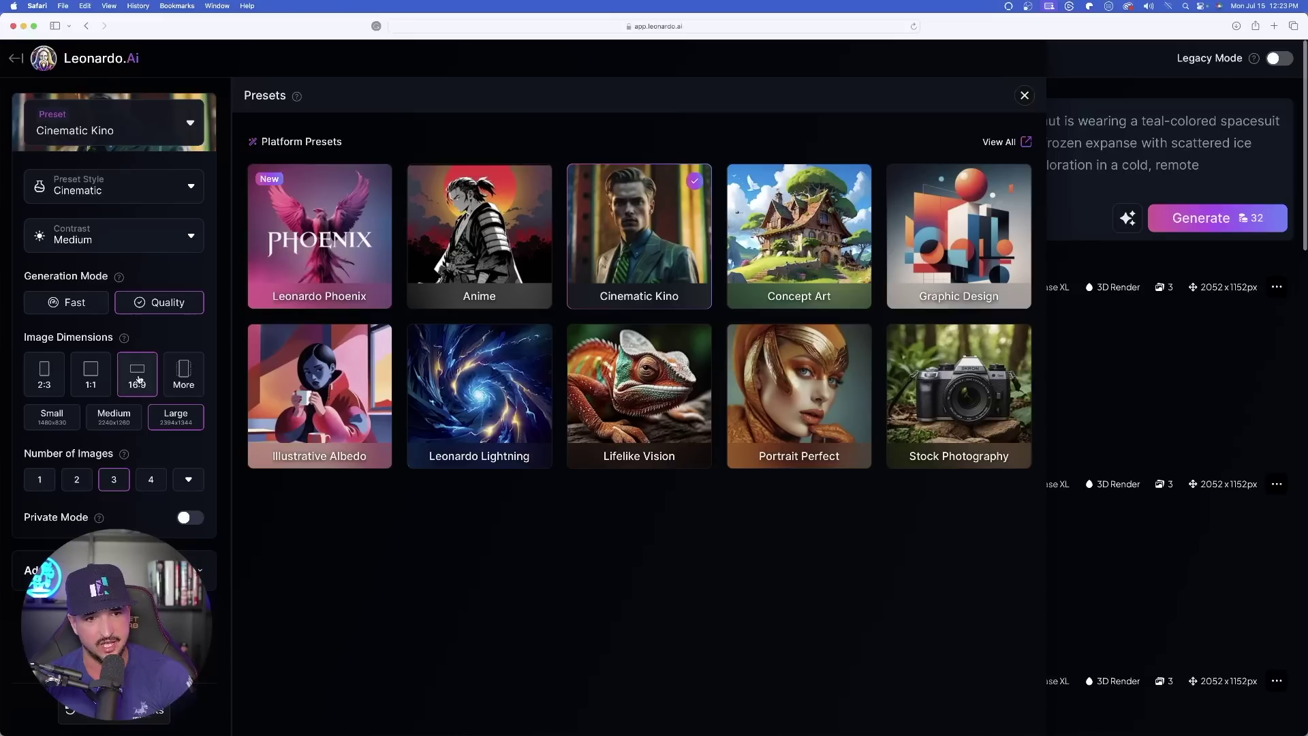
pyautogui.click(1025, 96)
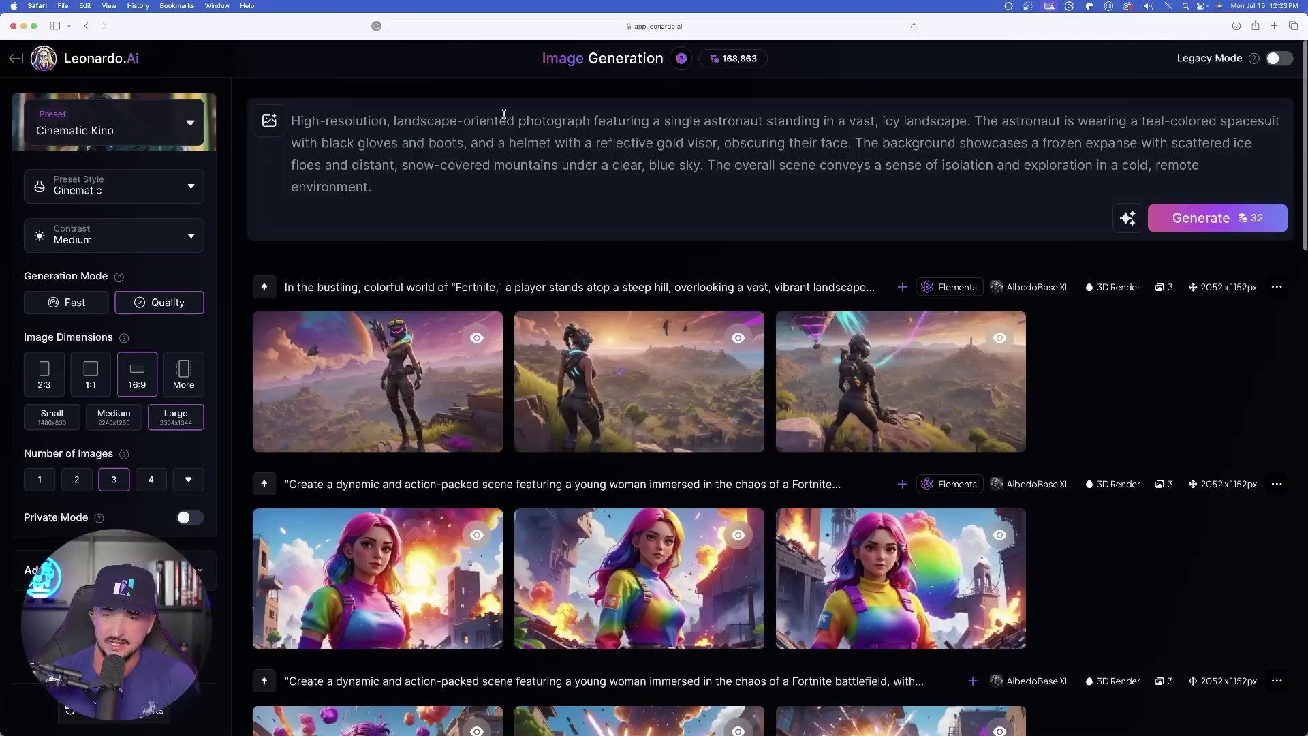
pyautogui.click(1201, 220)
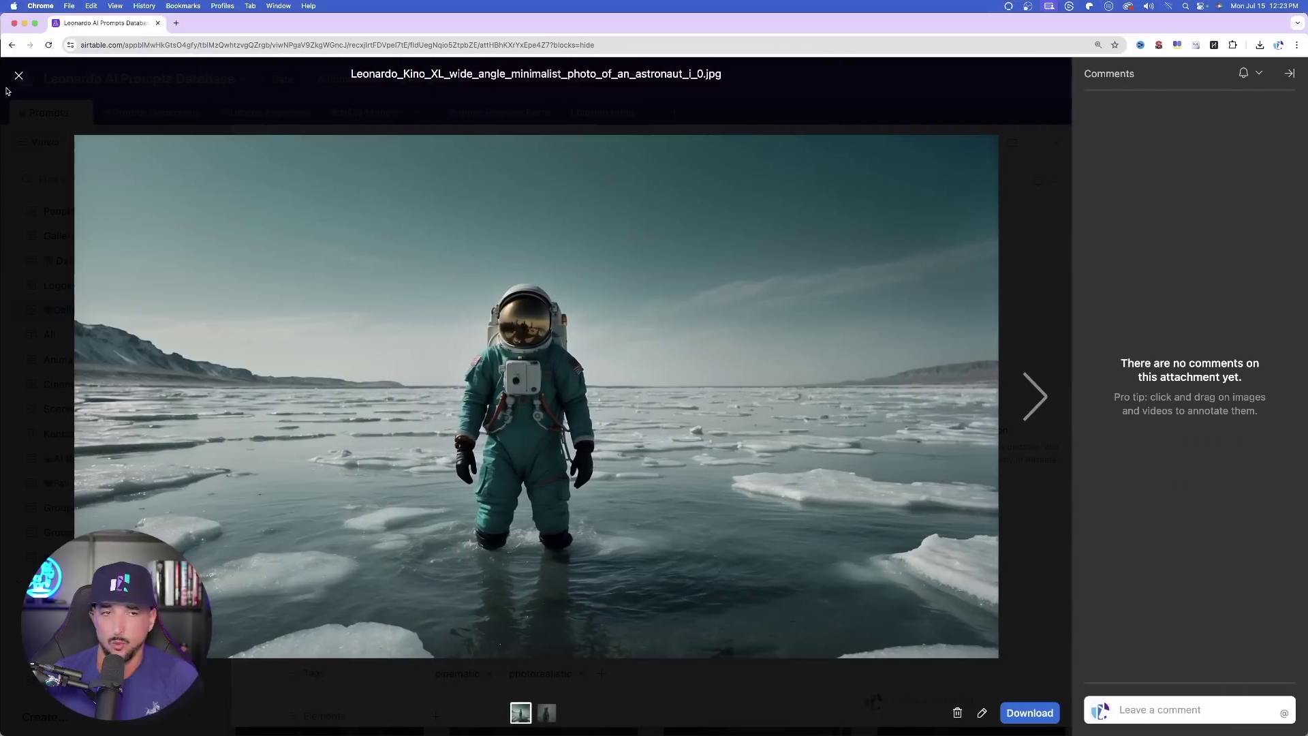
# Compare the astronaut record's original prompt in Airtable with the AI-generated description in Leonardo.Ai
pyautogui.click(20, 77)
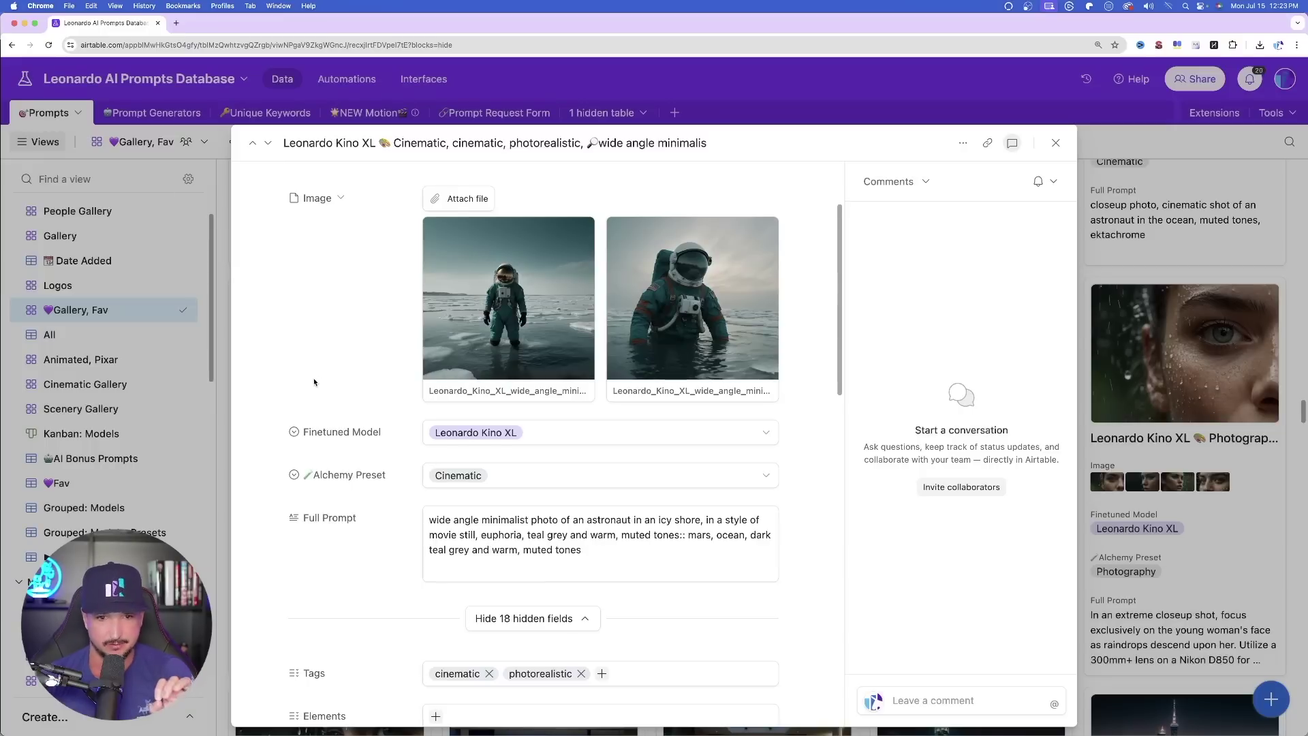
pyautogui.scroll(-2, 314, 382)
pyautogui.scroll(2, 381, 436)
pyautogui.scroll(-3, 443, 477)
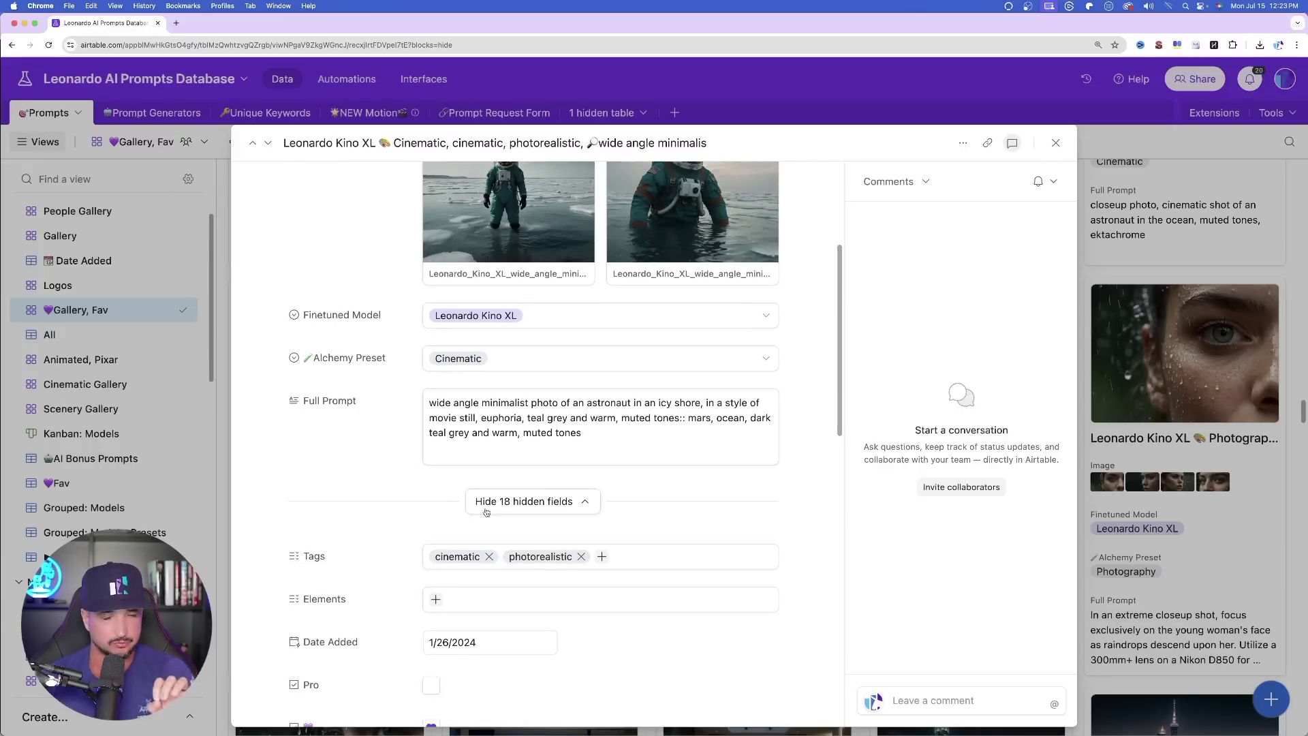
pyautogui.moveTo(621, 434); pyautogui.dragTo(439, 402)
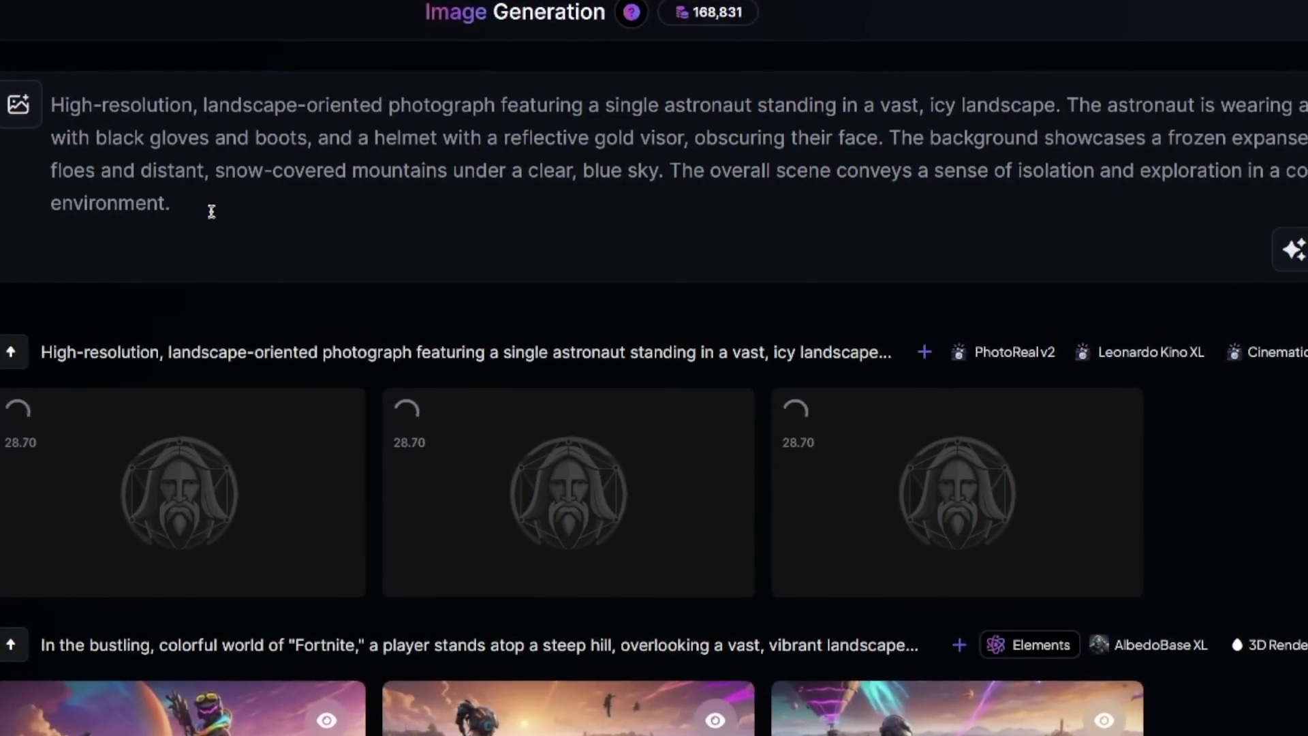
pyautogui.moveTo(213, 211); pyautogui.dragTo(51, 102)
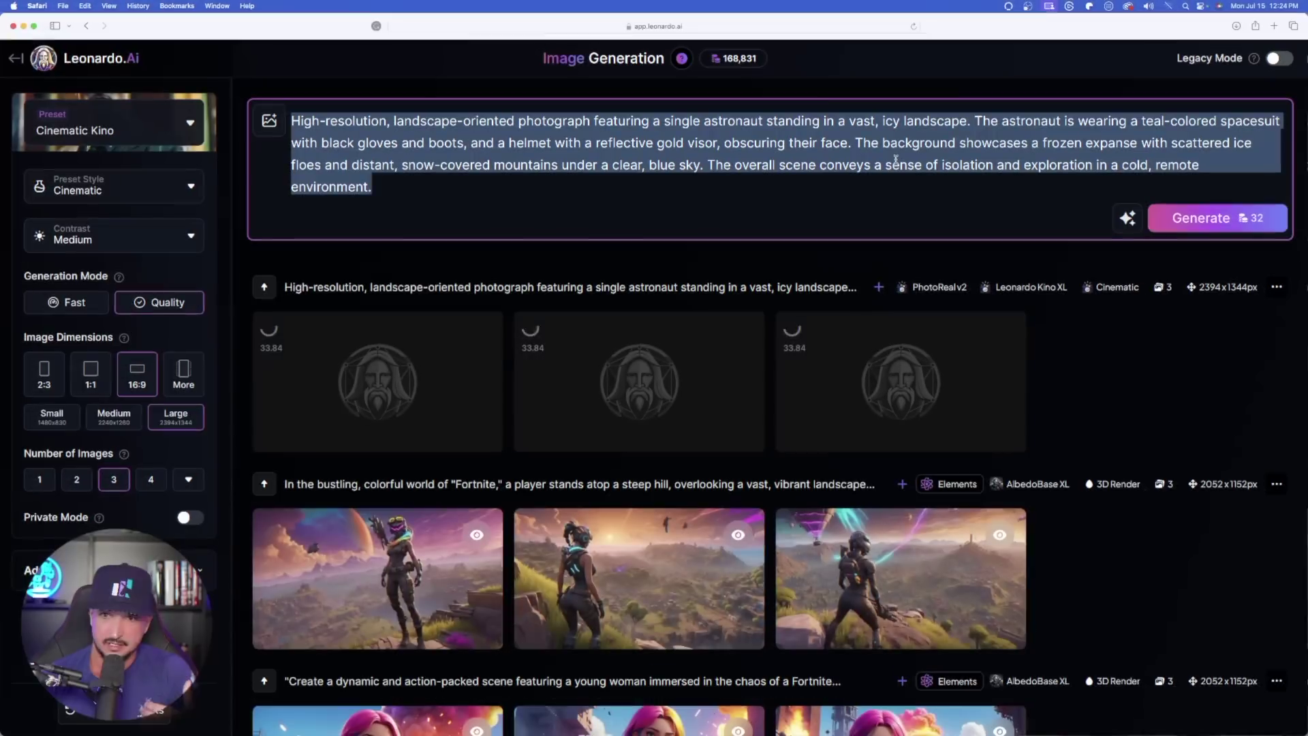
pyautogui.click(452, 208)
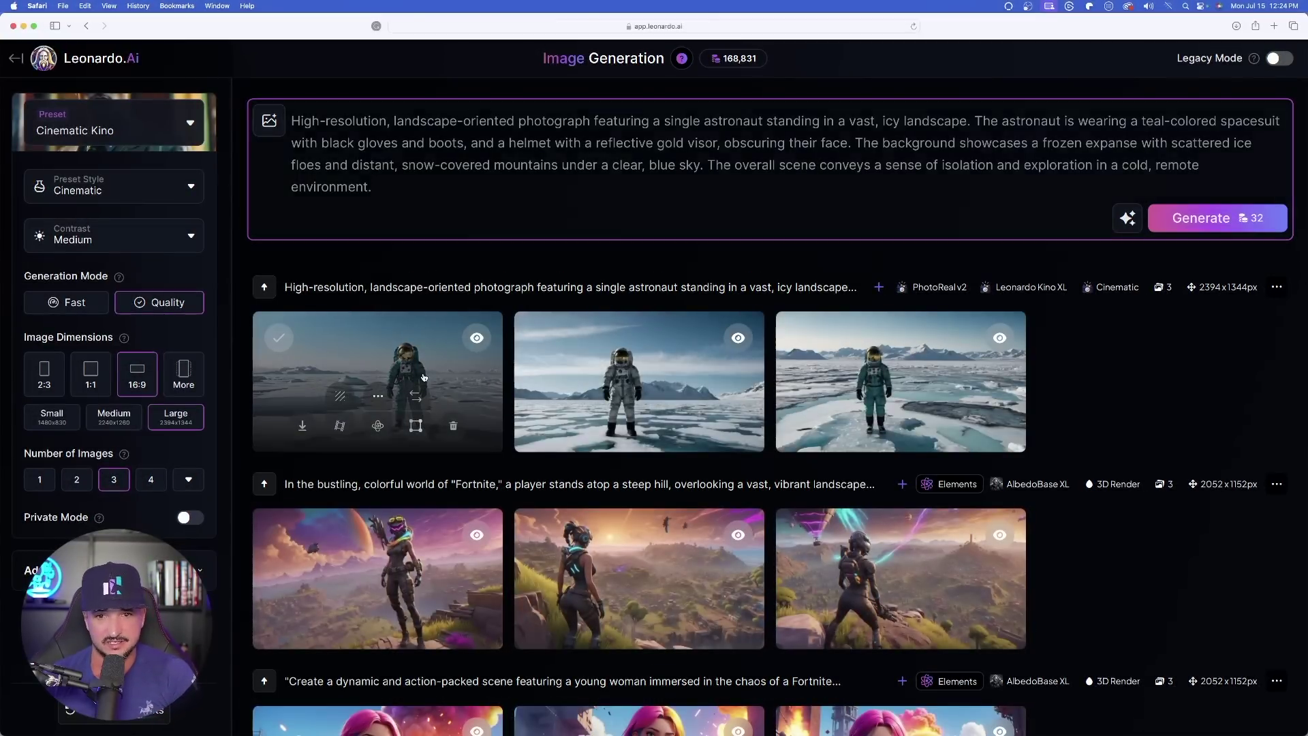
# Enlarge the newly generated astronaut images and look through them
pyautogui.click(468, 376)
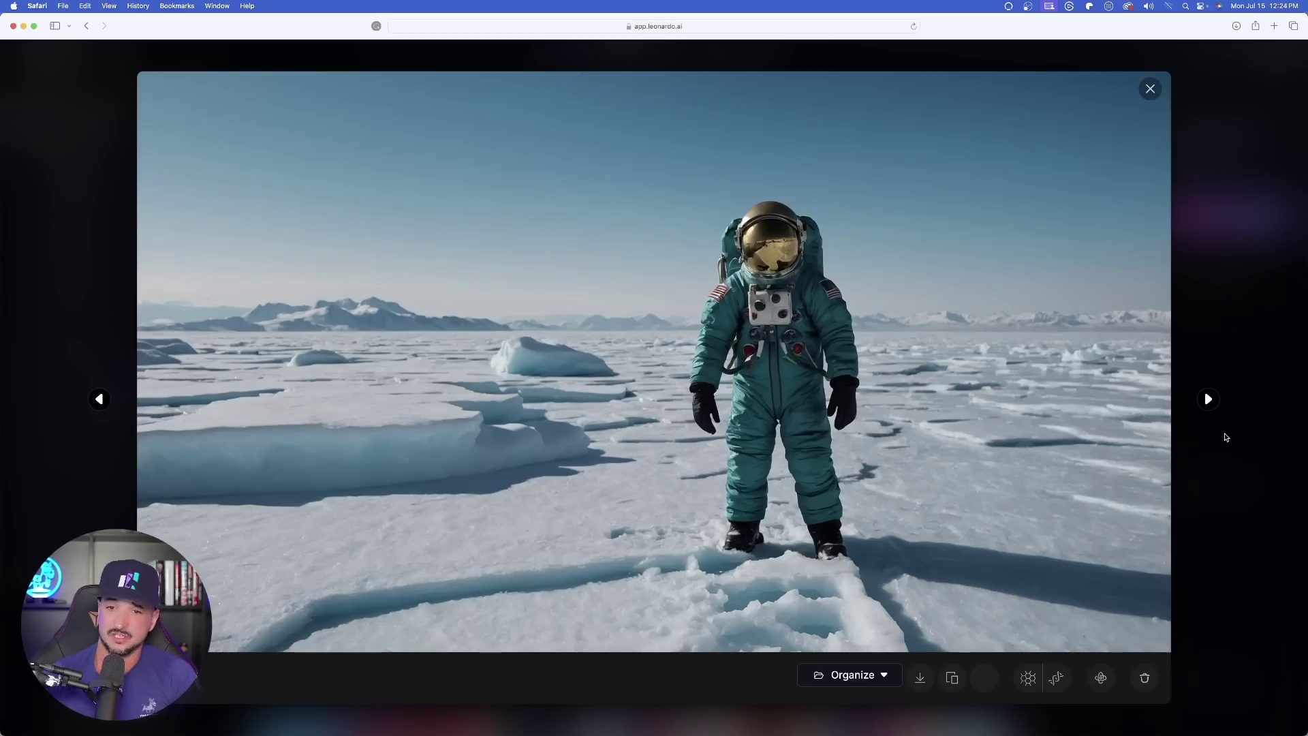
pyautogui.click(1209, 401)
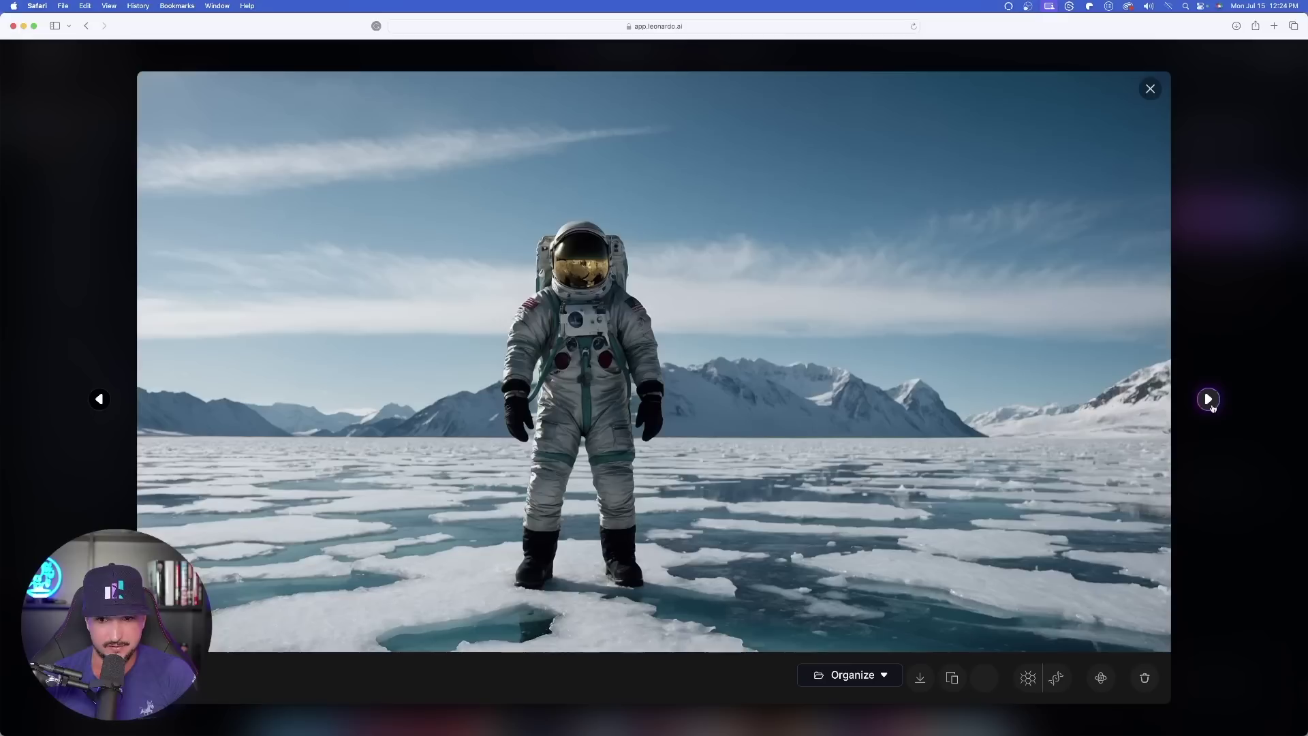
pyautogui.click(112, 146)
# Copy the generated astronaut prompt into the Full Prompt of a new Airtable record and attach the generated and original astronaut images
pyautogui.moveTo(374, 188); pyautogui.dragTo(291, 117)
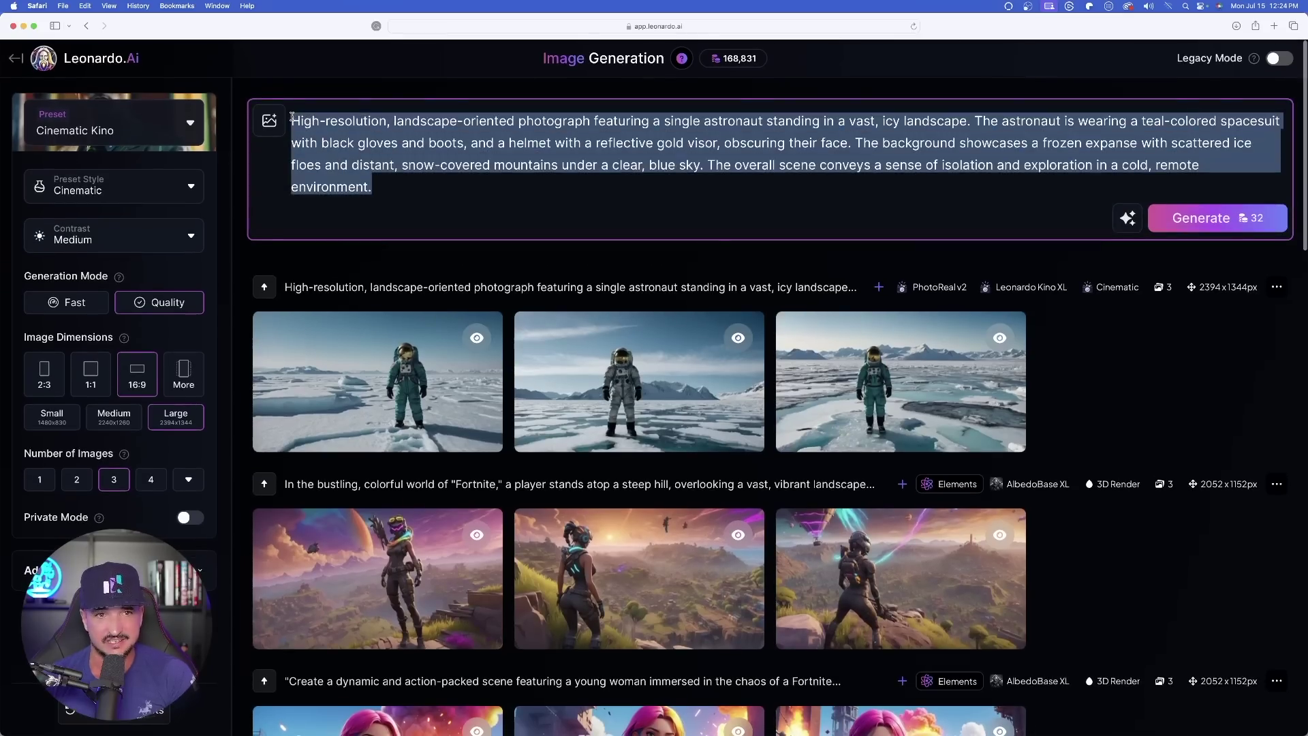
pyautogui.press('super+Tab')
pyautogui.press('Escape')
pyautogui.press('Escape')
pyautogui.scroll(-15, 398, 512)
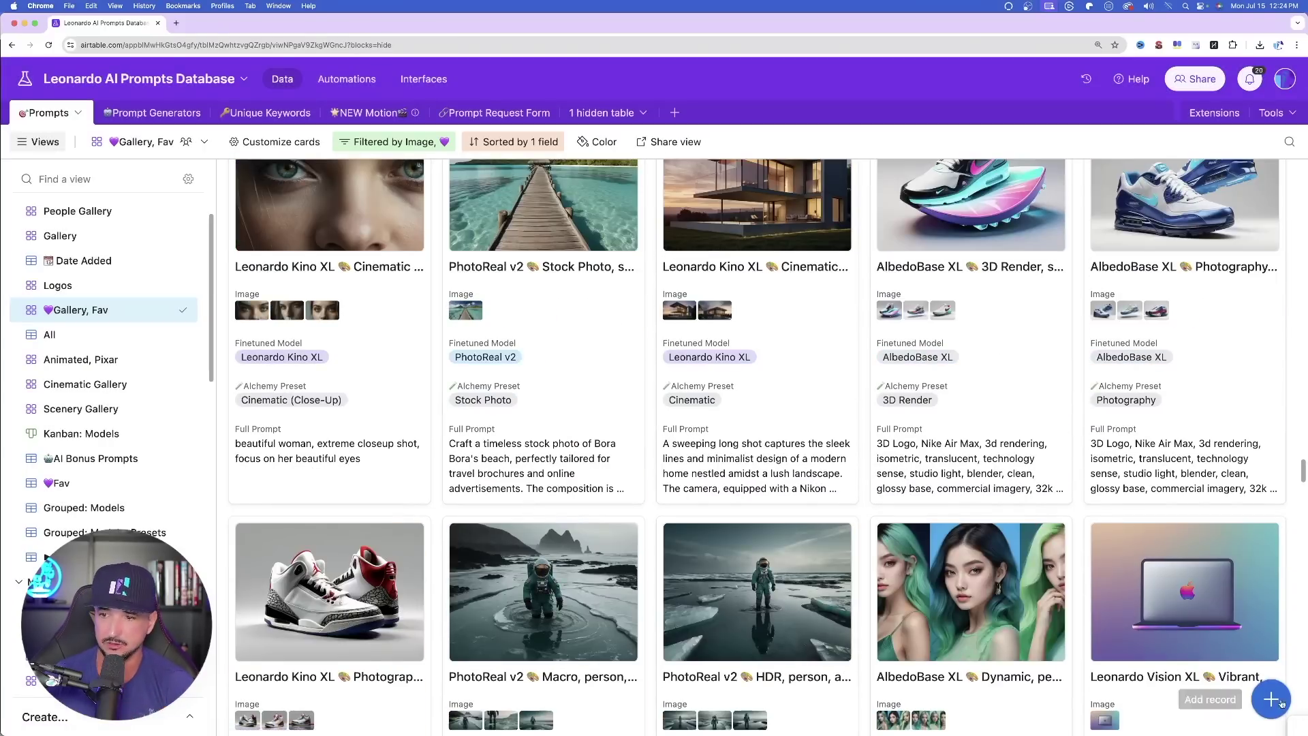
pyautogui.click(1279, 702)
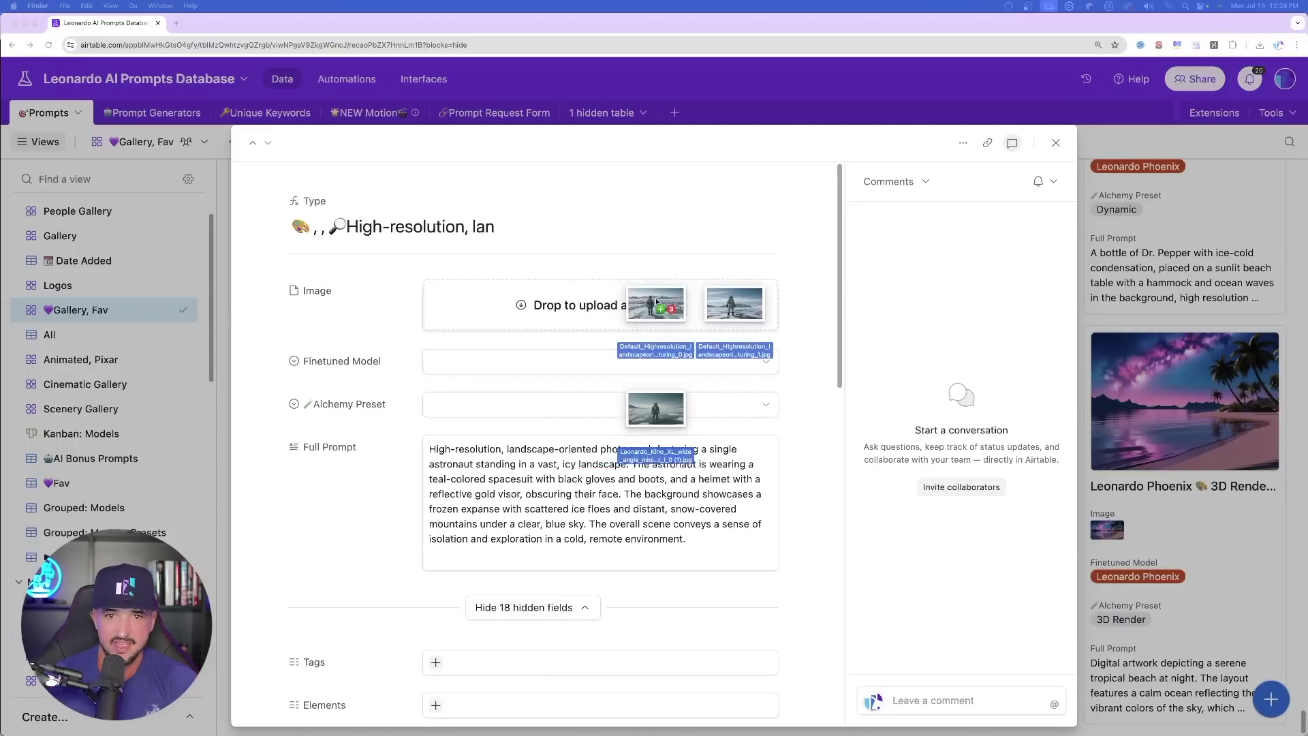
pyautogui.moveTo(638, 301); pyautogui.dragTo(637, 299)
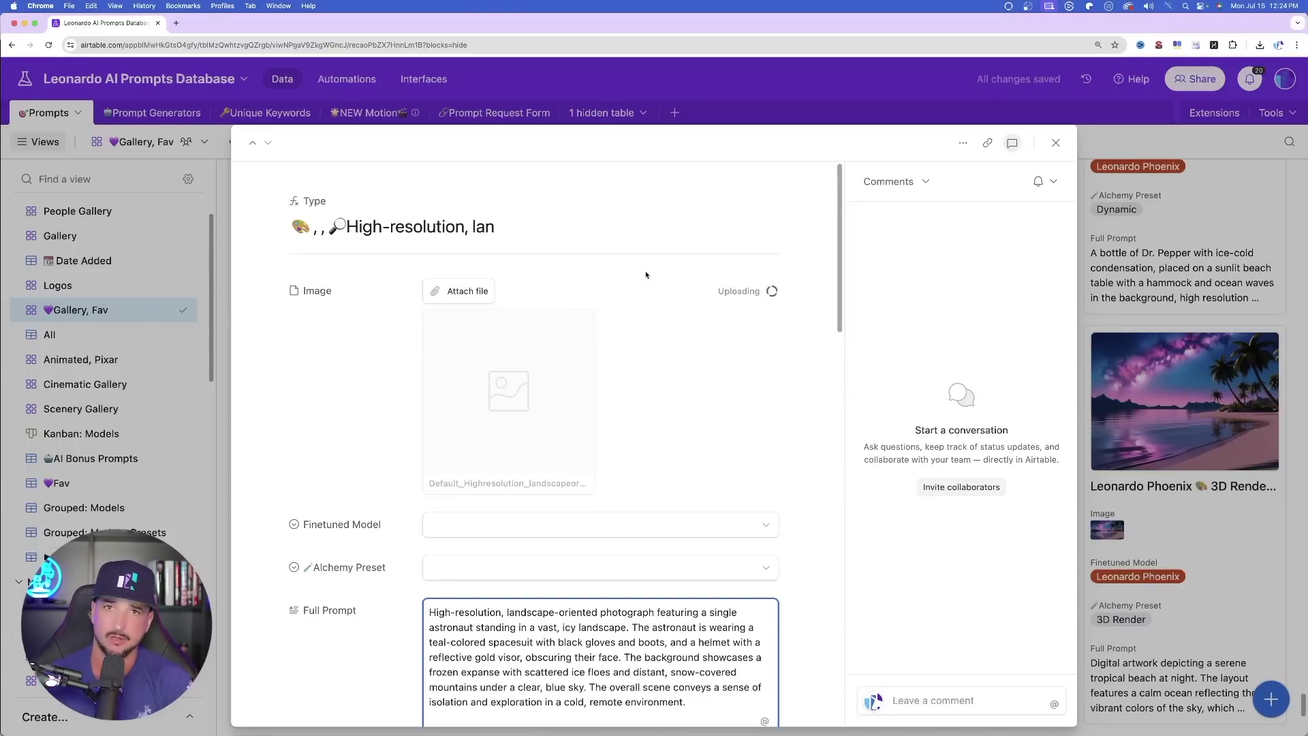
# Set the new record's Finetuned Model to Leonardo Kino XL and its Alchemy Preset to Cinematic
pyautogui.scroll(-5, 630, 271)
pyautogui.click(600, 477)
pyautogui.write('kino')
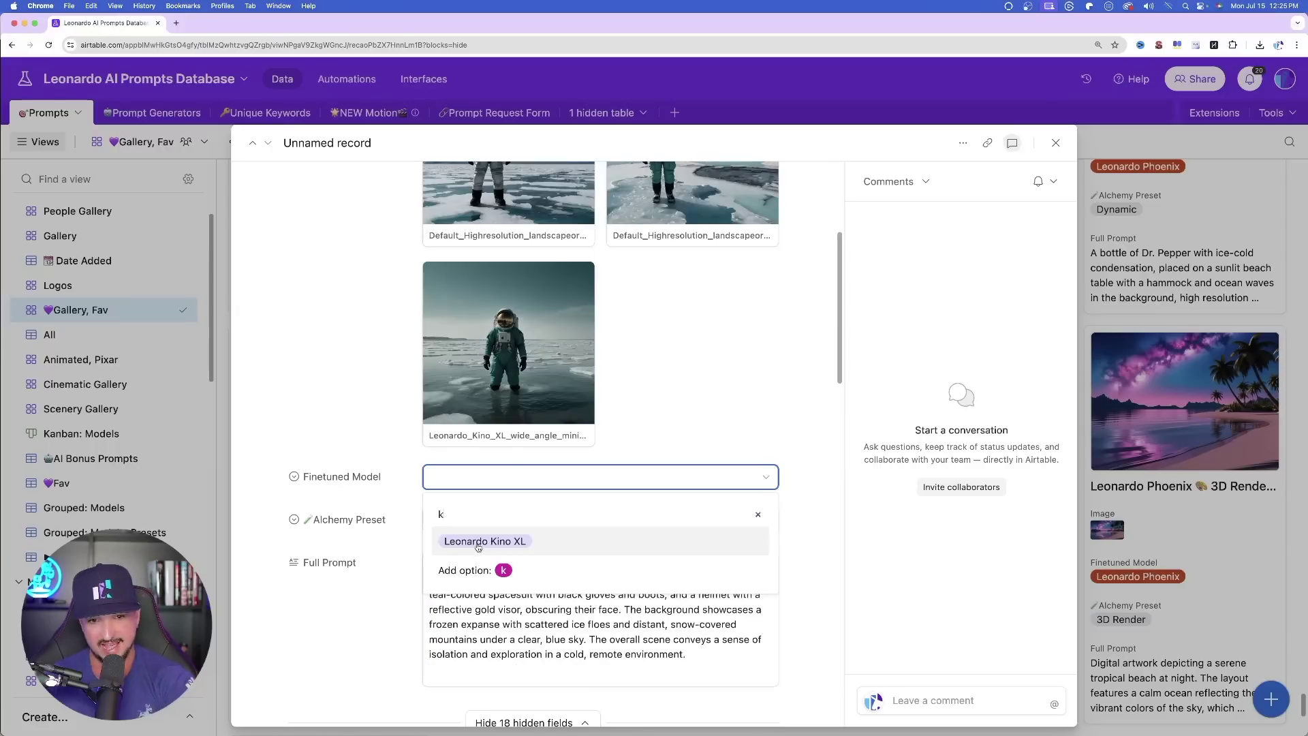
pyautogui.click(477, 541)
pyautogui.click(465, 520)
pyautogui.write('c')
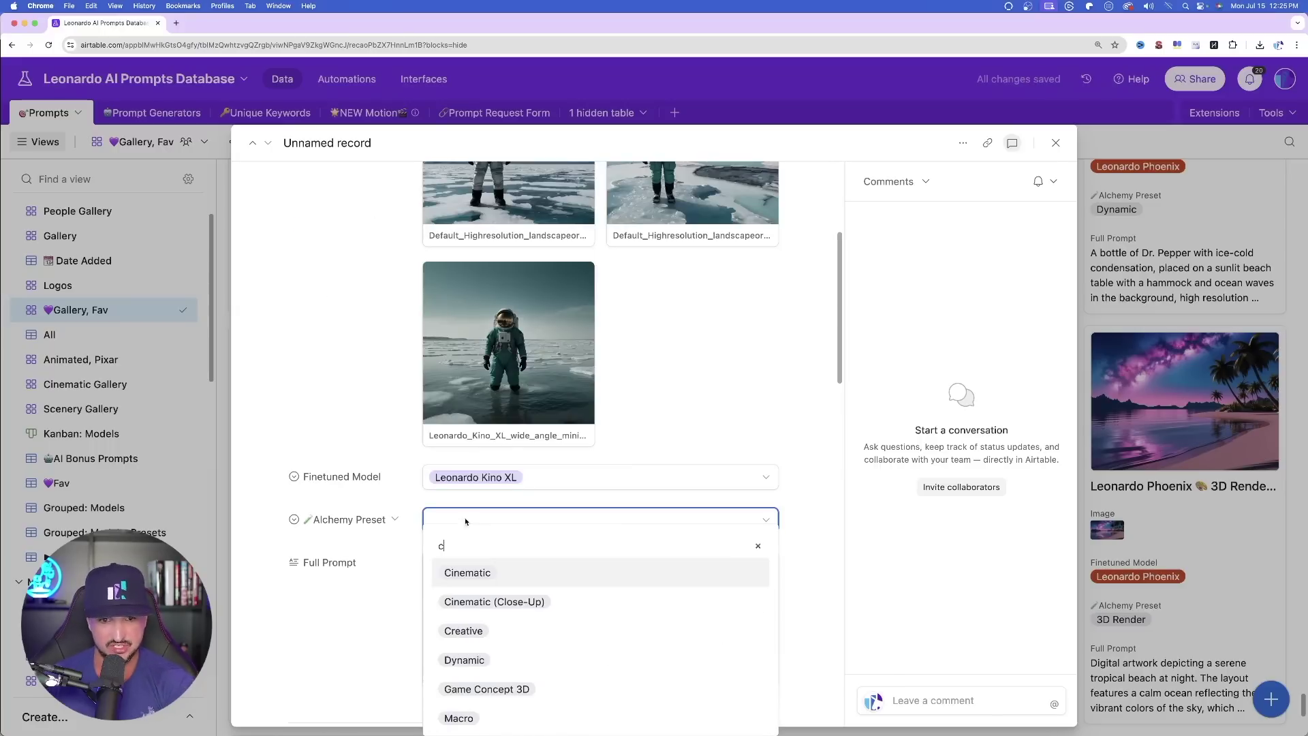
pyautogui.click(472, 574)
# Mark the new astronaut record as a favourite with the purple heart and close it
pyautogui.scroll(-6, 358, 599)
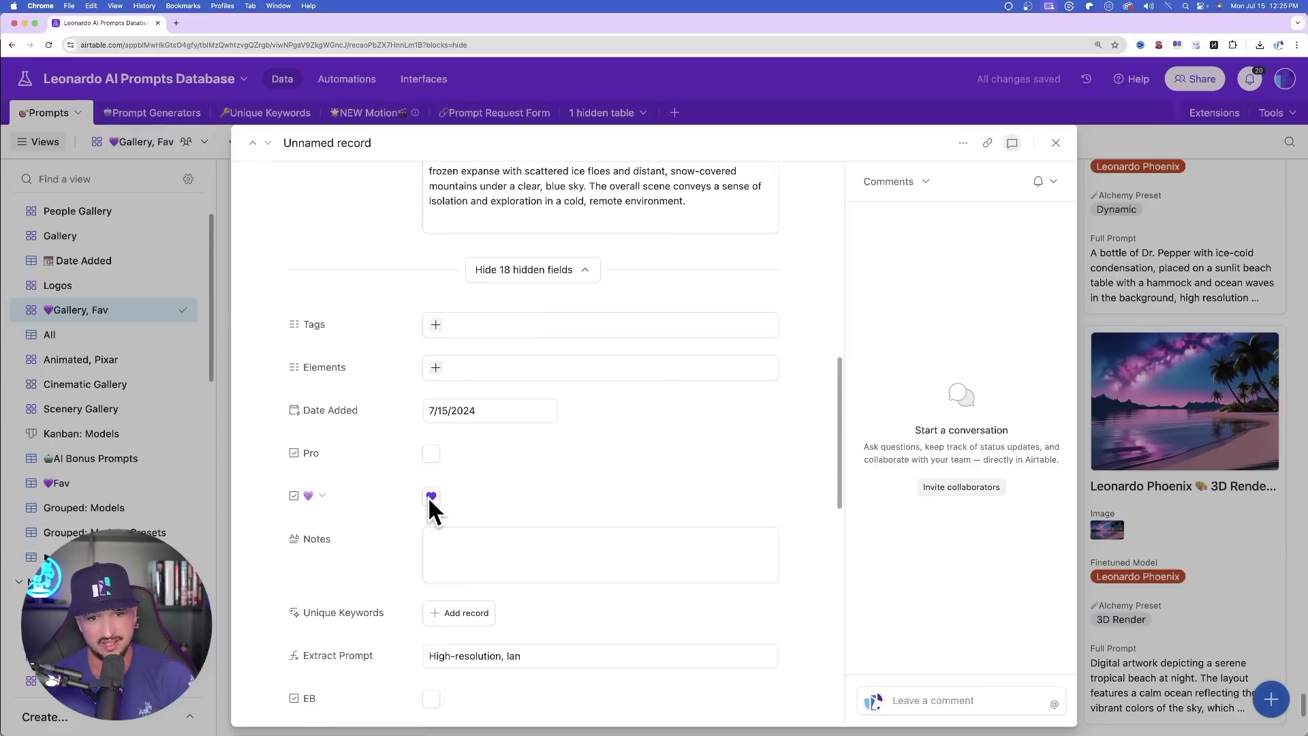
pyautogui.click(1055, 143)
pyautogui.click(627, 385)
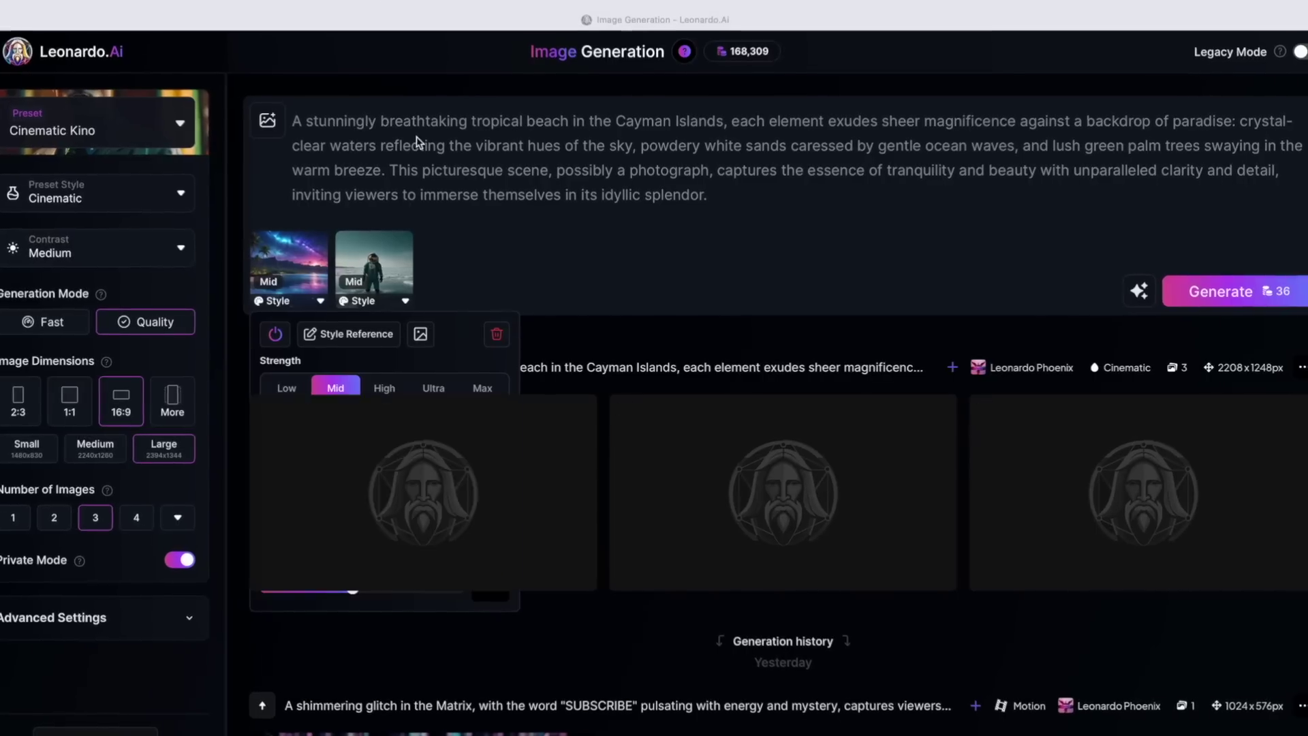
# Set the beach style reference's Image Influence to 0.54 in Leonardo.Ai and select the astronaut style reference
pyautogui.moveTo(349, 594)
pyautogui.mouseDown()
pyautogui.moveTo(330, 595)
pyautogui.moveTo(396, 591)
pyautogui.moveTo(293, 600)
pyautogui.moveTo(352, 602)
pyautogui.mouseUp()
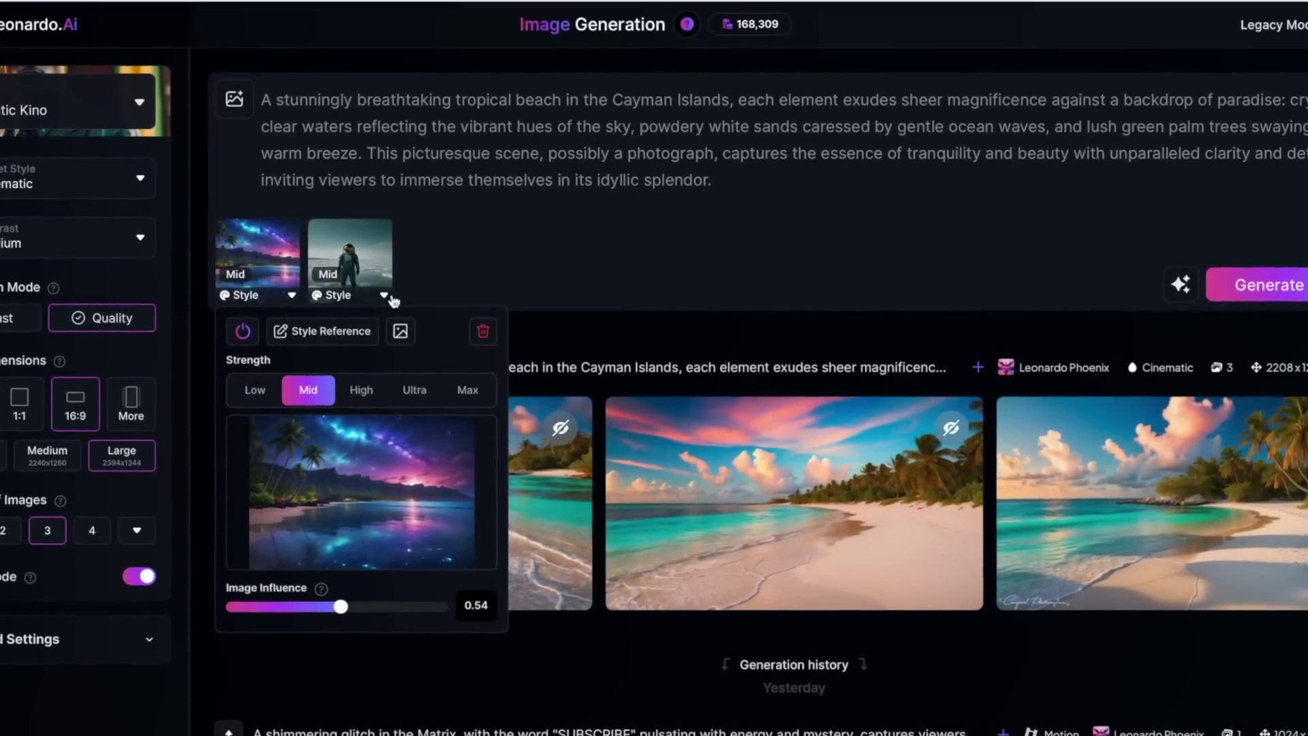
pyautogui.click(371, 280)
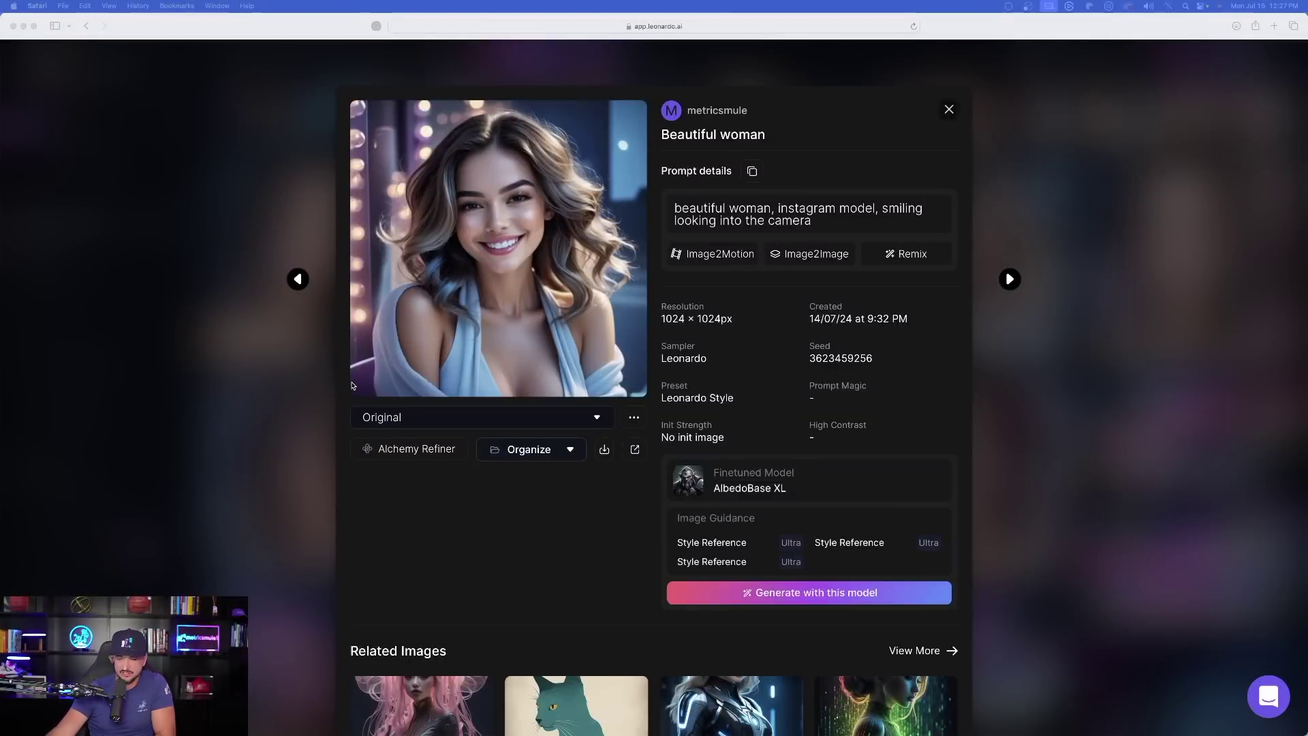
pyautogui.scroll(-3, 700, 563)
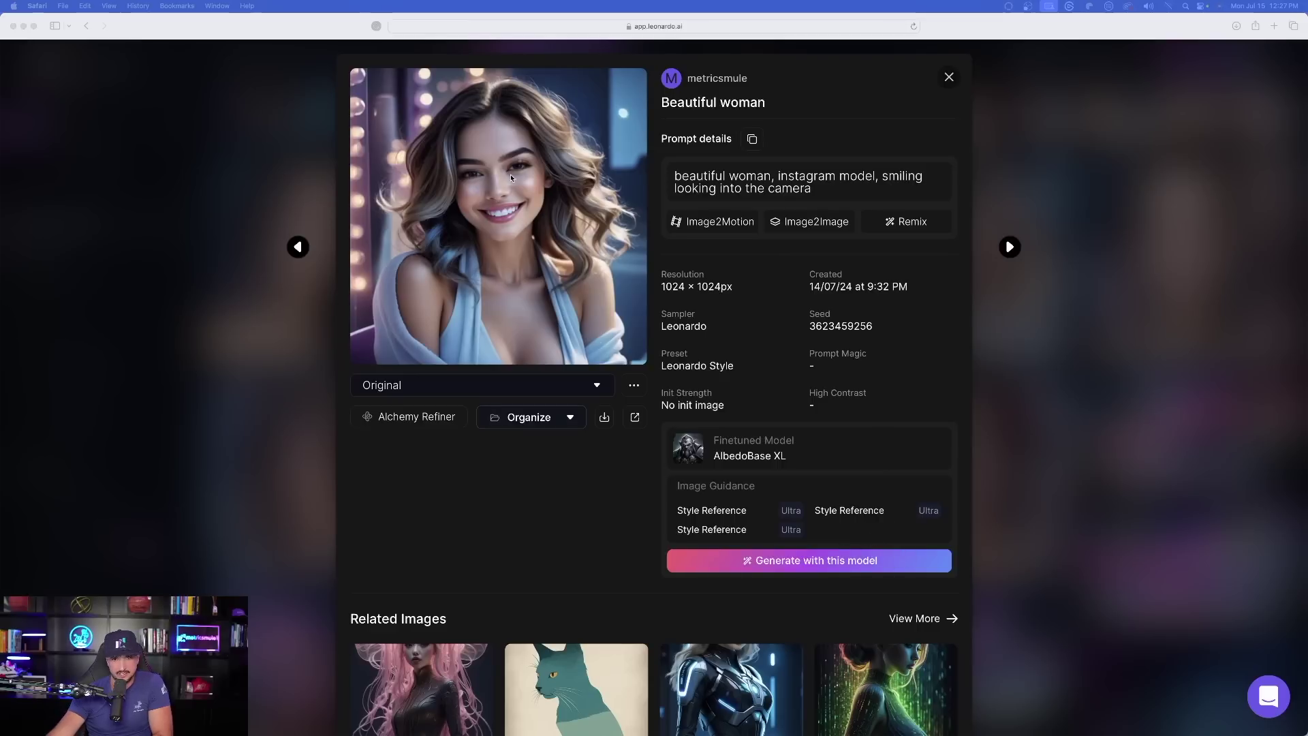
# Examine the generated "Beautiful woman" portraits and their details in the Personal Feed, and open Image Generation
pyautogui.click(511, 205)
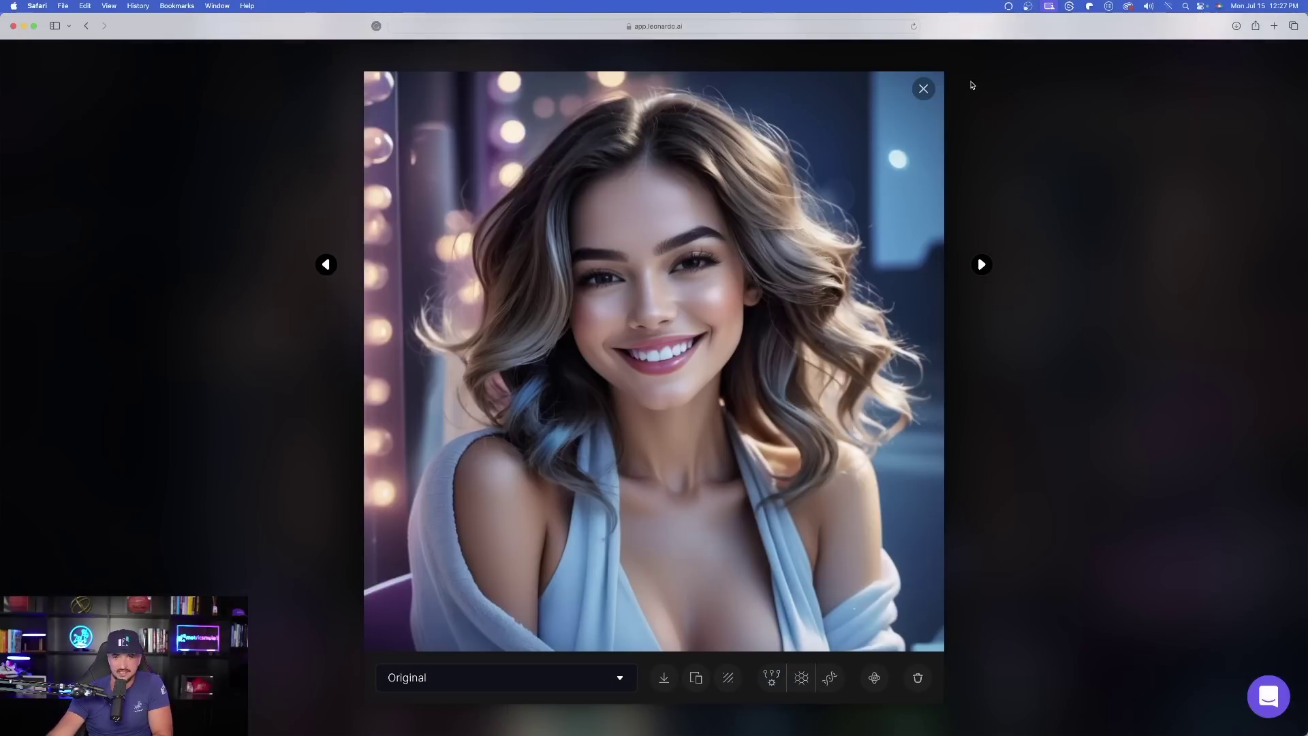
pyautogui.click(923, 90)
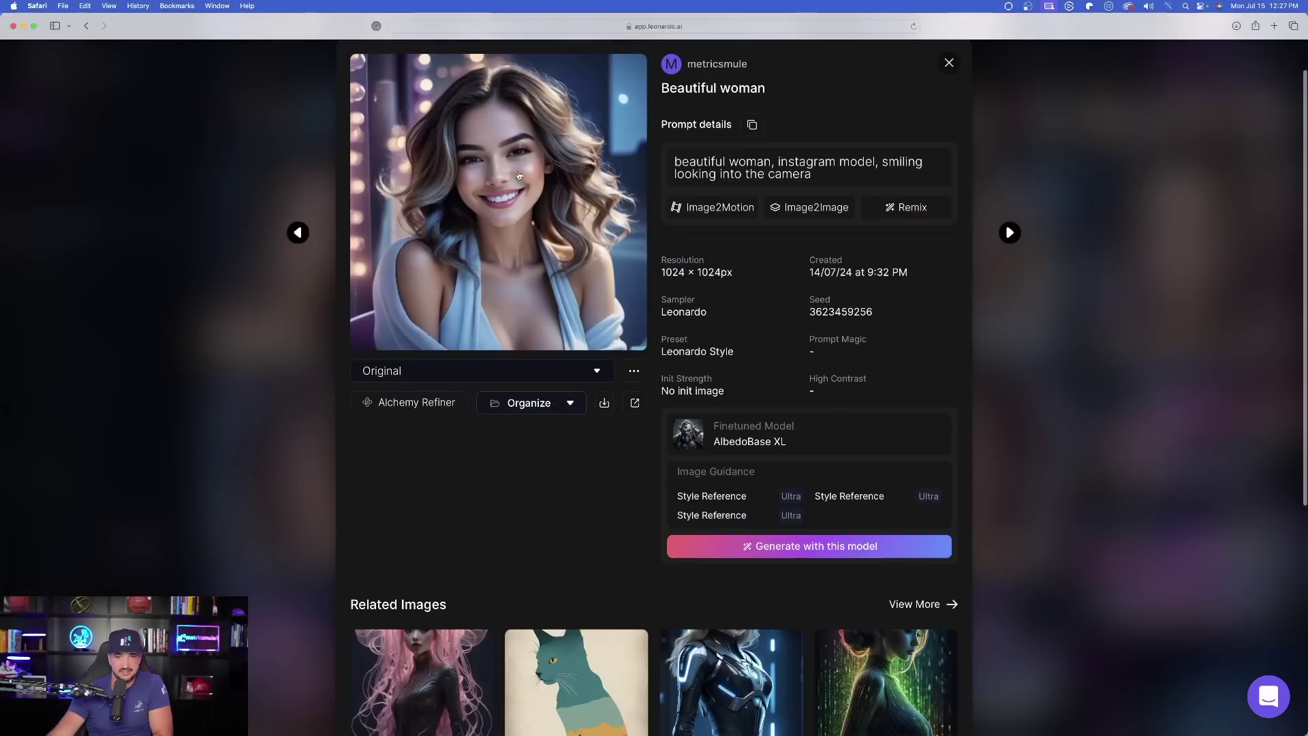
pyautogui.click(947, 64)
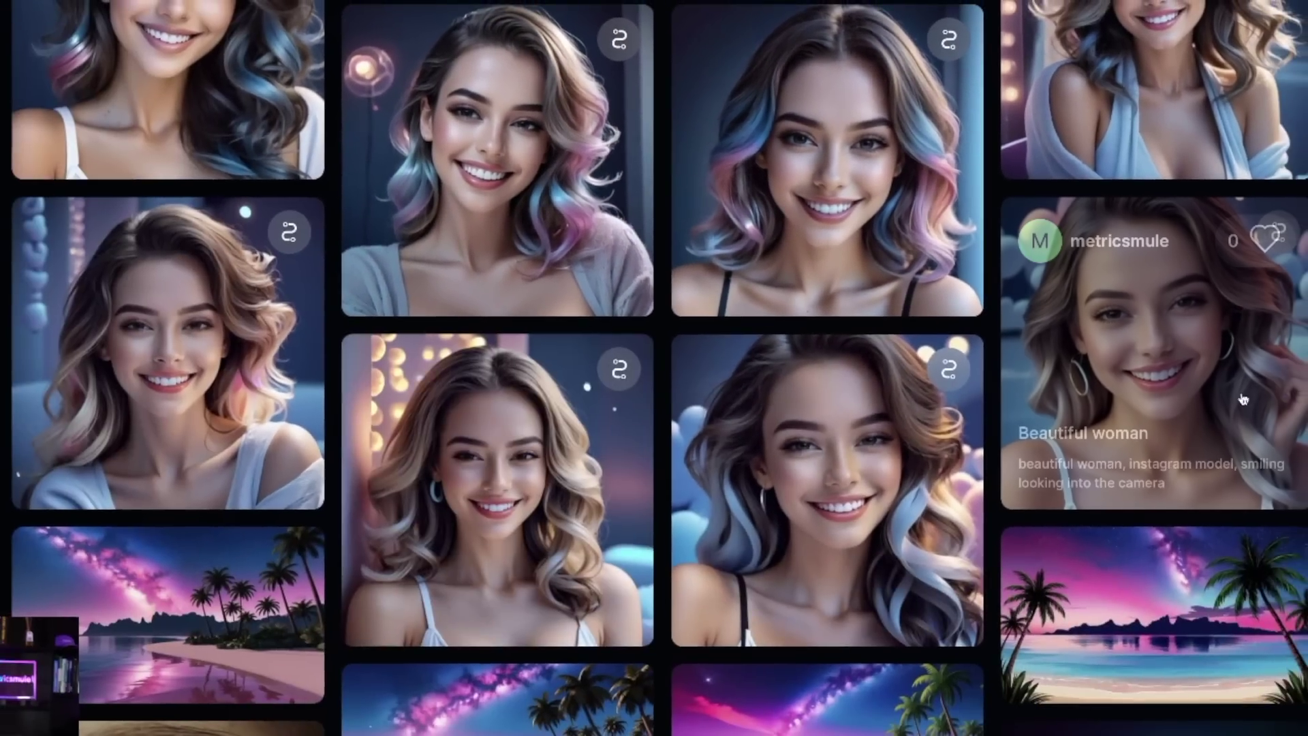
pyautogui.click(886, 491)
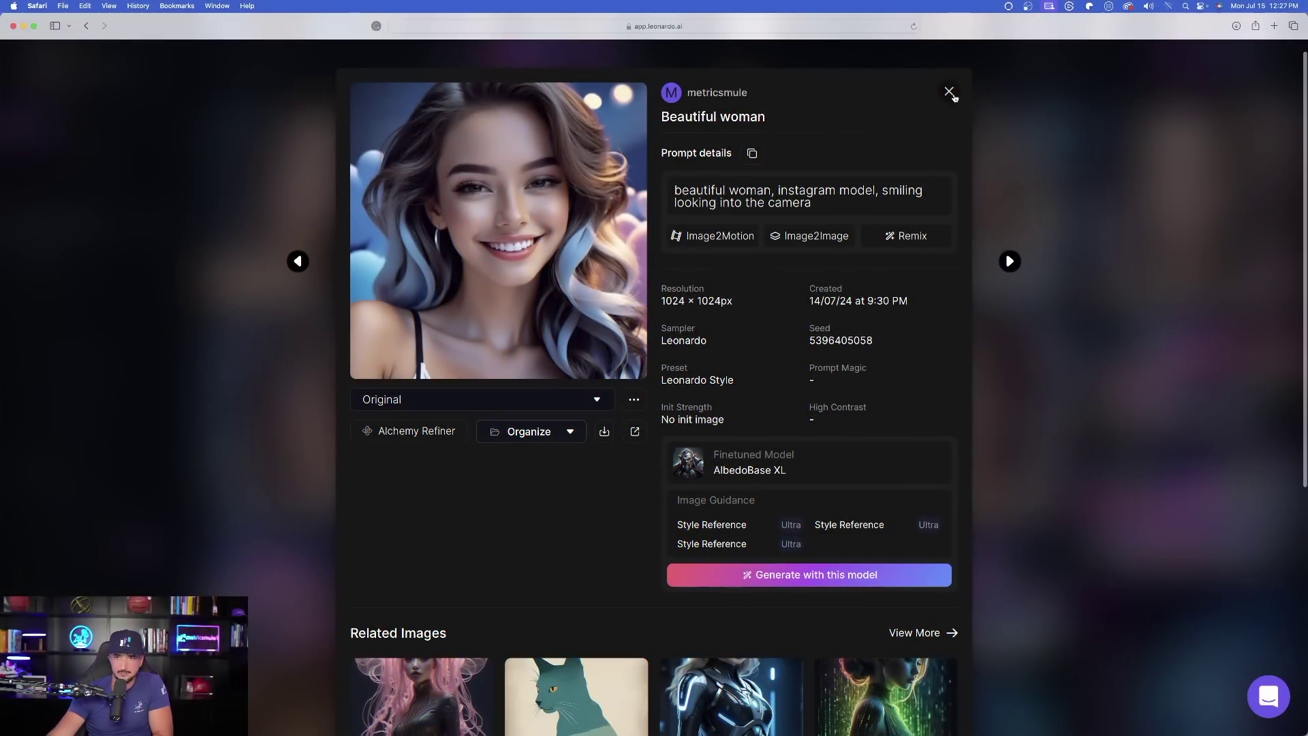
pyautogui.press('Right')
pyautogui.click(949, 108)
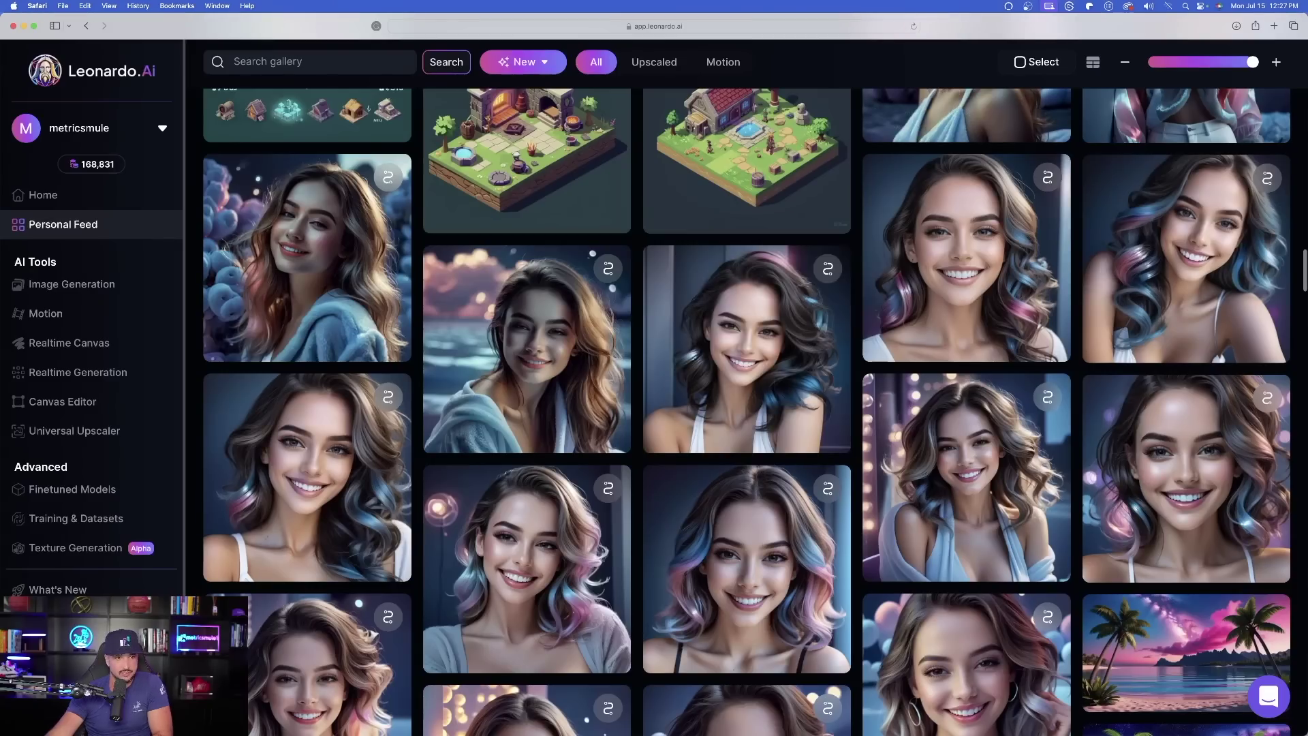
pyautogui.click(100, 285)
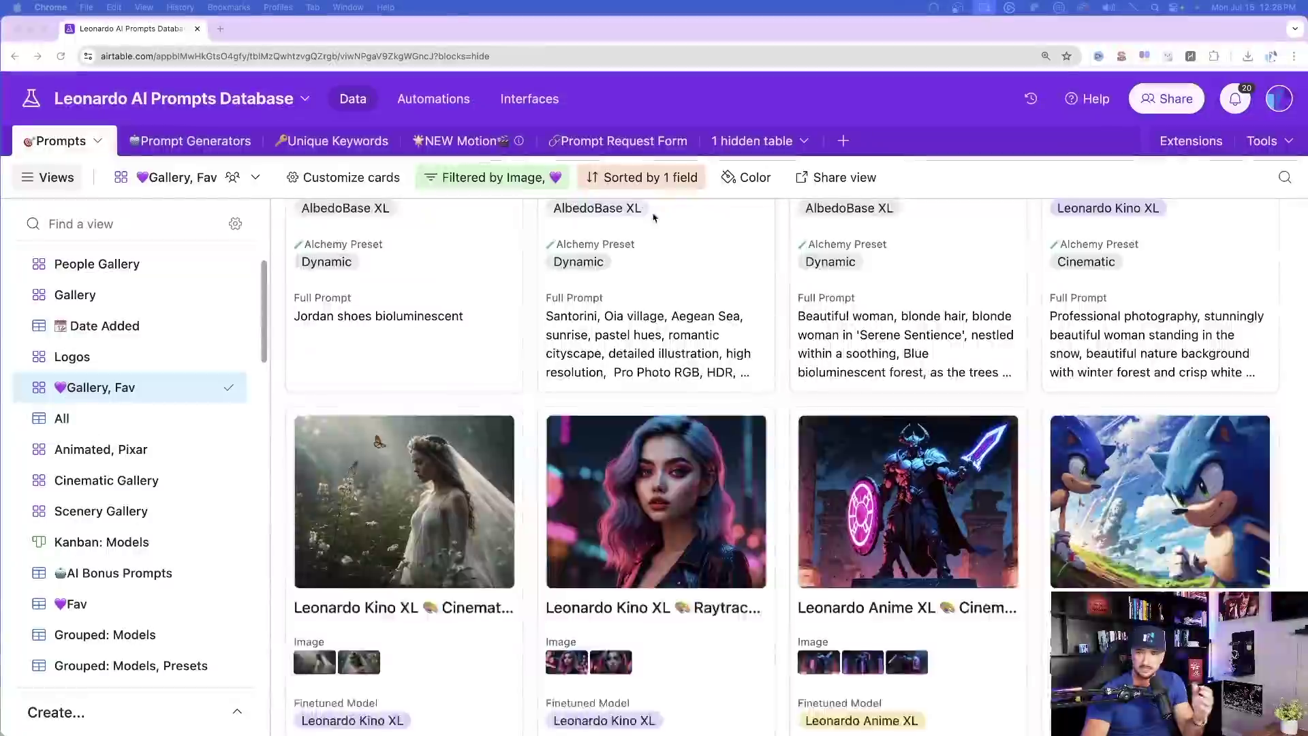
# Switch to the Airtable prompt database, browse the favourites gallery and view the image attachments of the "Extremely beautiful" style reference record
pyautogui.scroll(2, 647, 214)
pyautogui.scroll(-4, 647, 215)
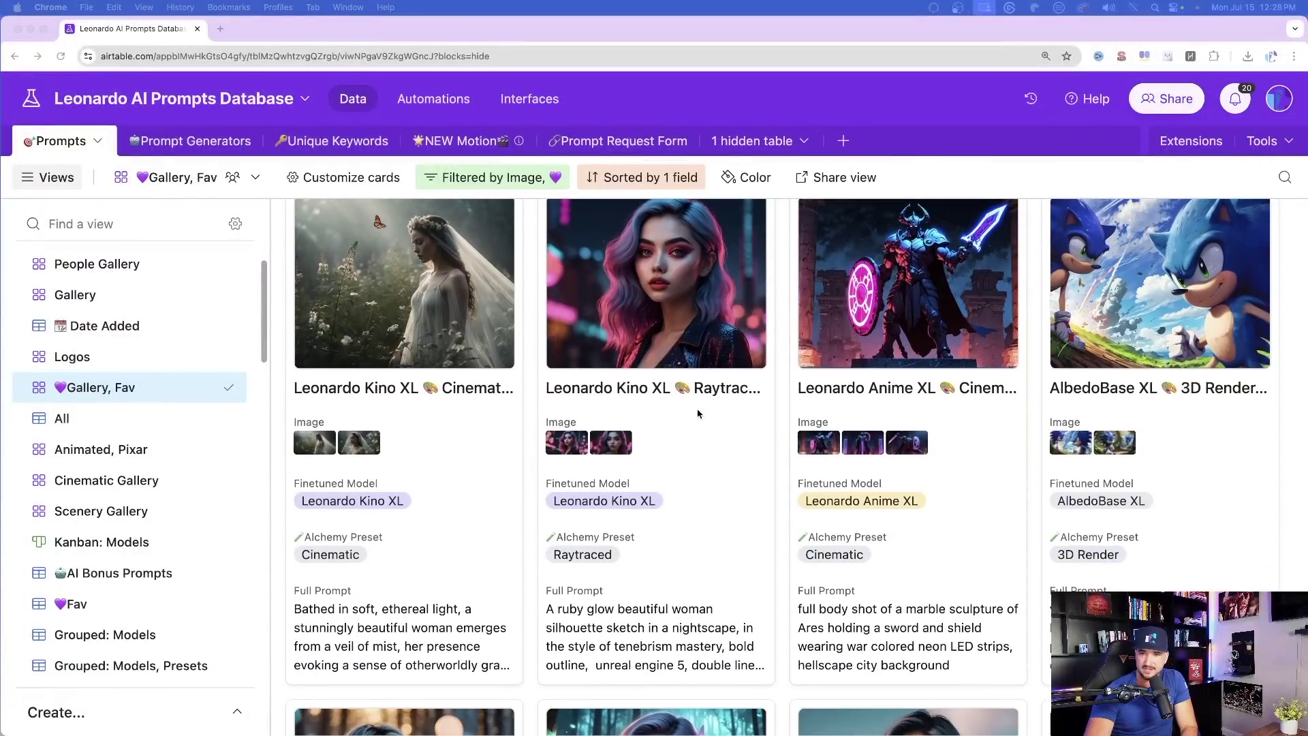
pyautogui.scroll(-5, 685, 419)
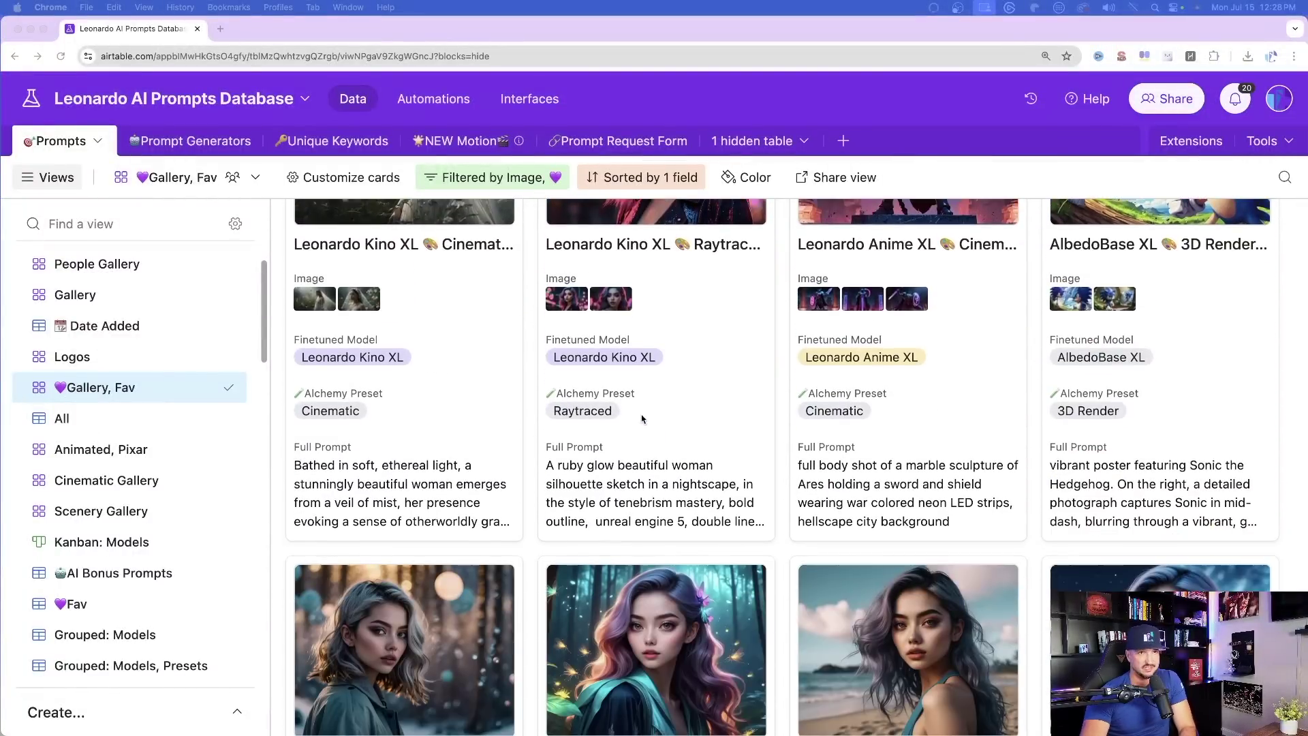
pyautogui.click(380, 382)
pyautogui.scroll(-3, 379, 382)
pyautogui.click(379, 382)
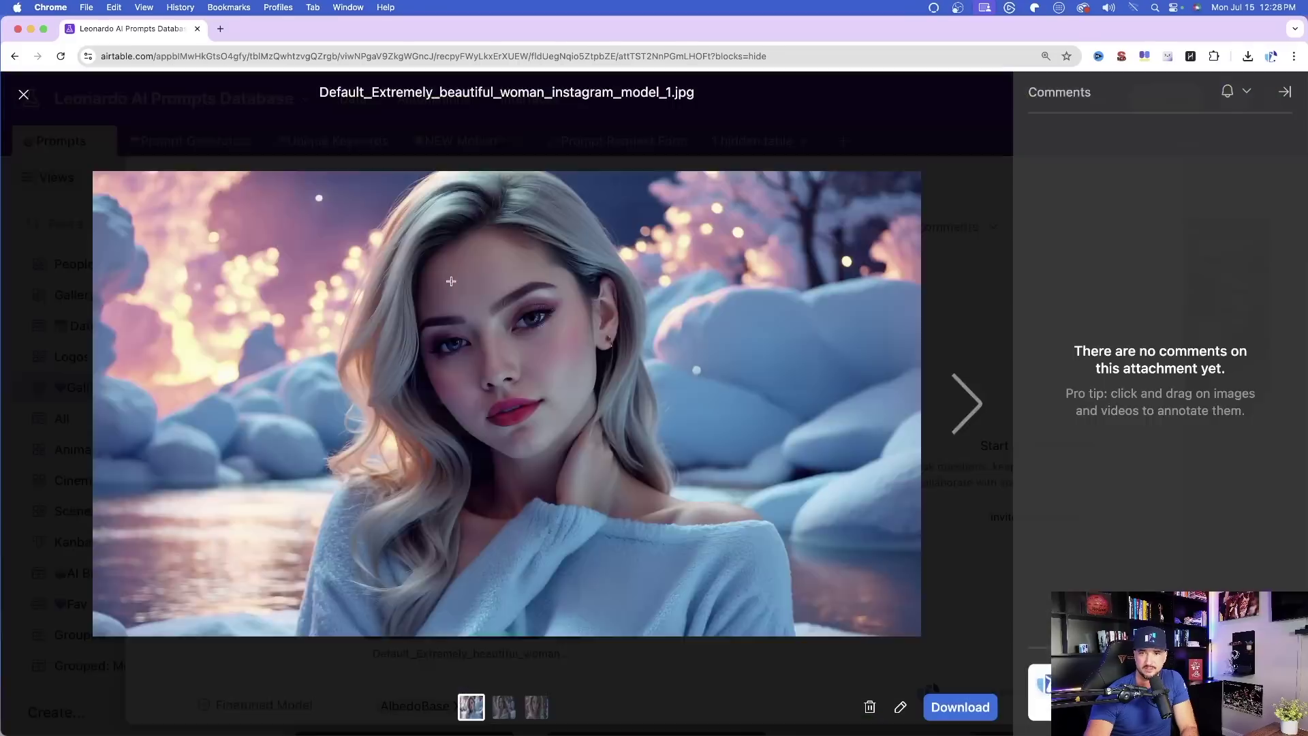
pyautogui.press('Left')
pyautogui.click(60, 390)
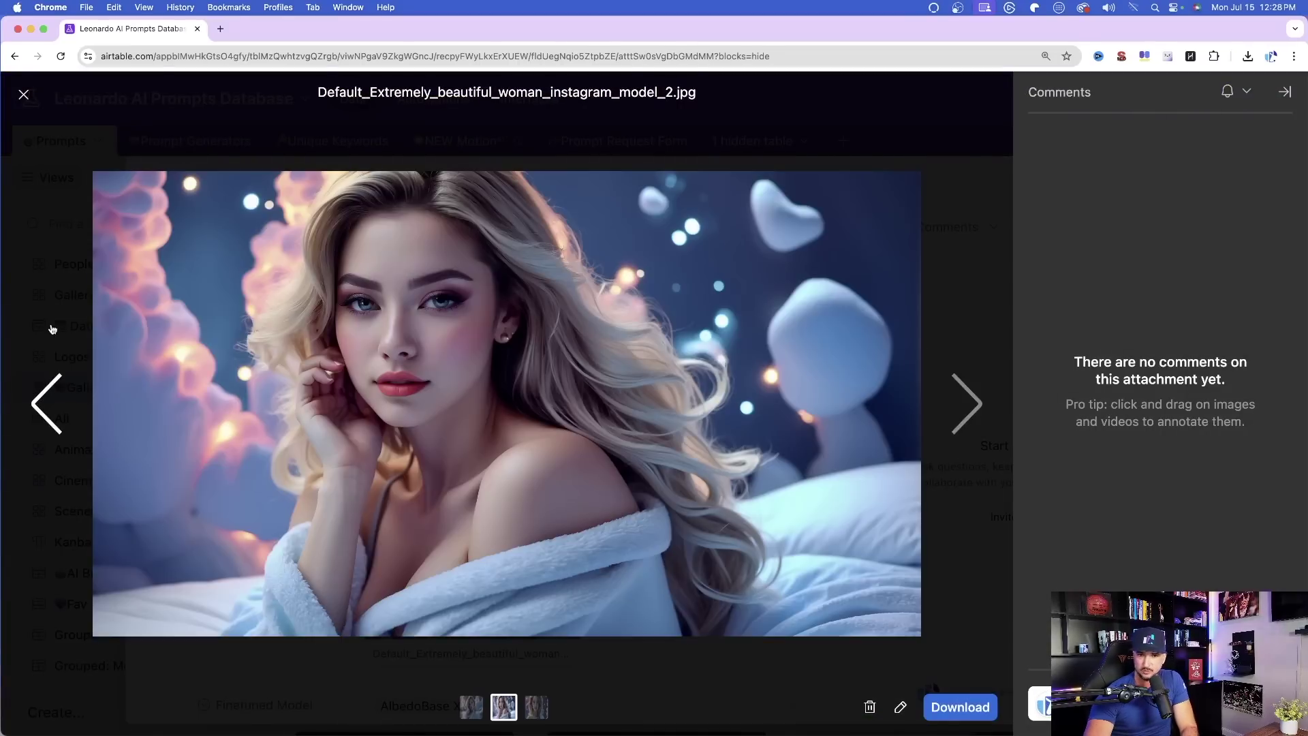
pyautogui.press('Left')
pyautogui.click(26, 97)
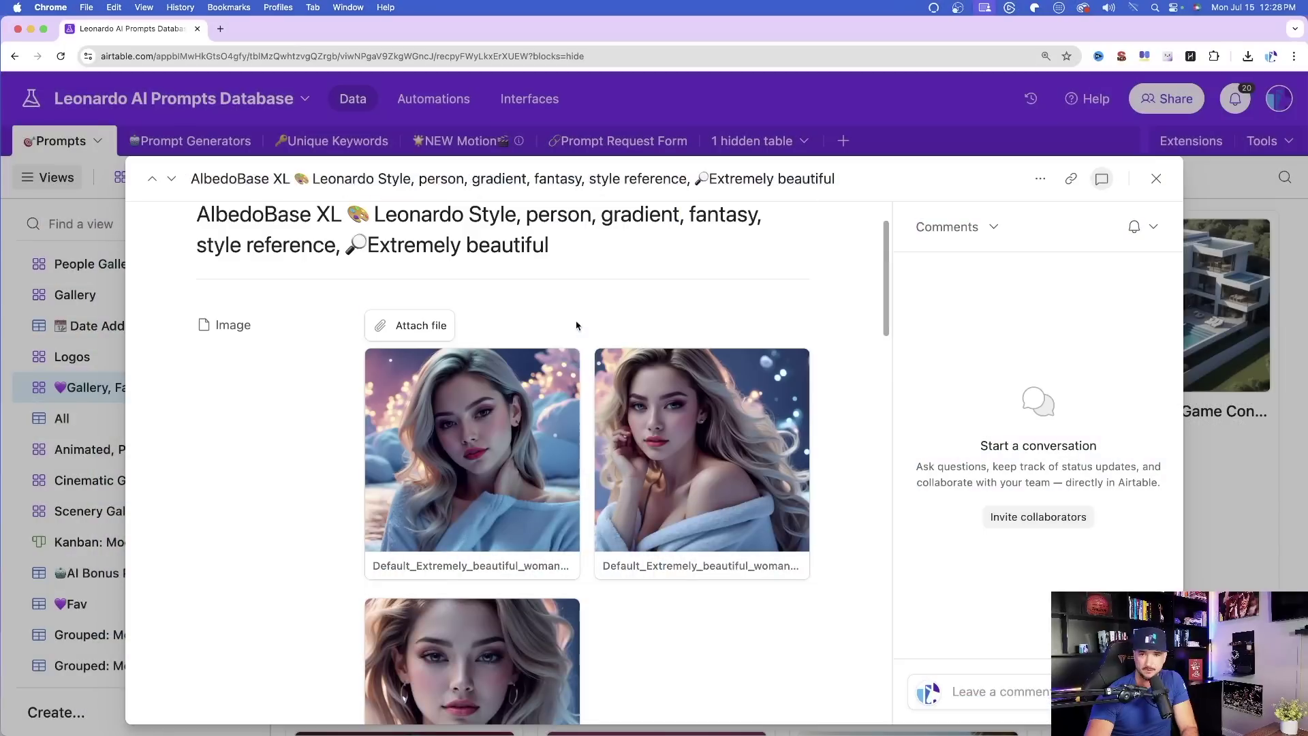
# Copy the Full Prompt text "Extremely beautiful woman, instagram model" from the record
pyautogui.scroll(-5, 464, 546)
pyautogui.click(536, 550)
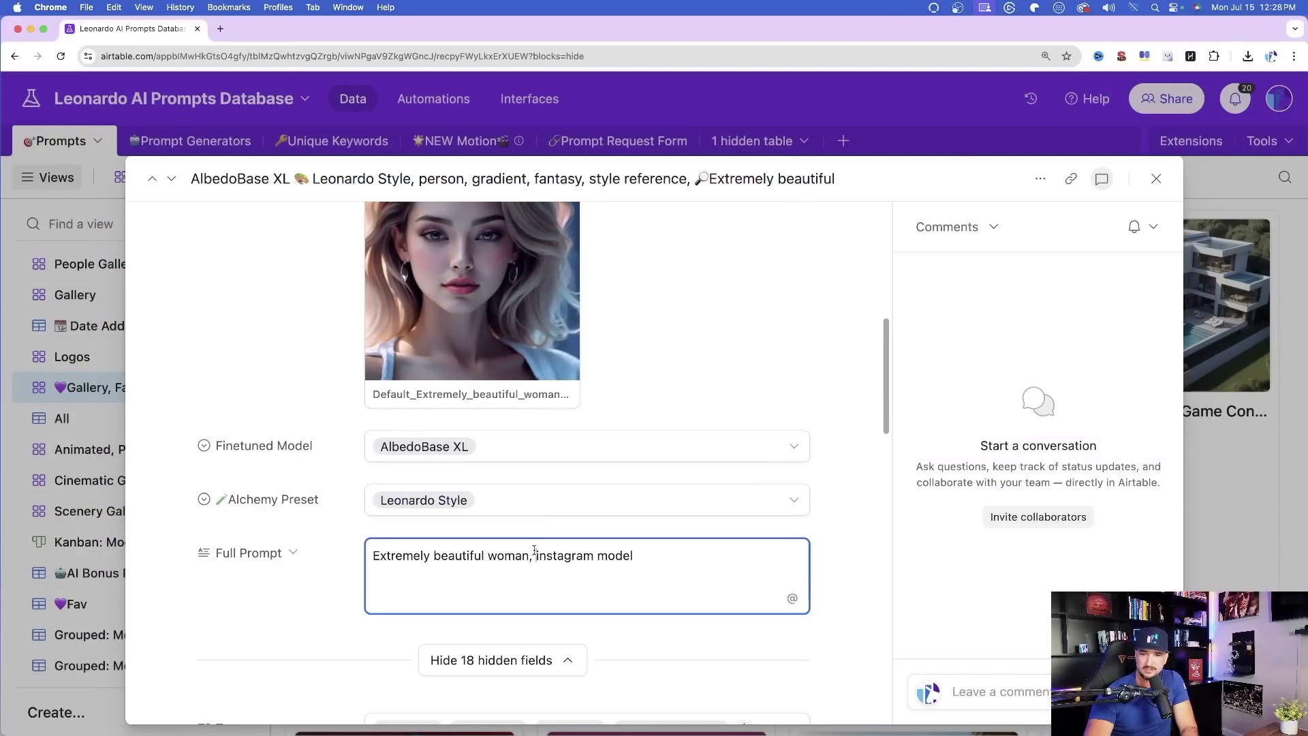
pyautogui.press('super+a')
pyautogui.press('super+c')
pyautogui.click(710, 383)
# Download the record's second image attachment, Default_Extremely_beautiful_woman_instagram_model_2.jpg
pyautogui.scroll(10, 709, 382)
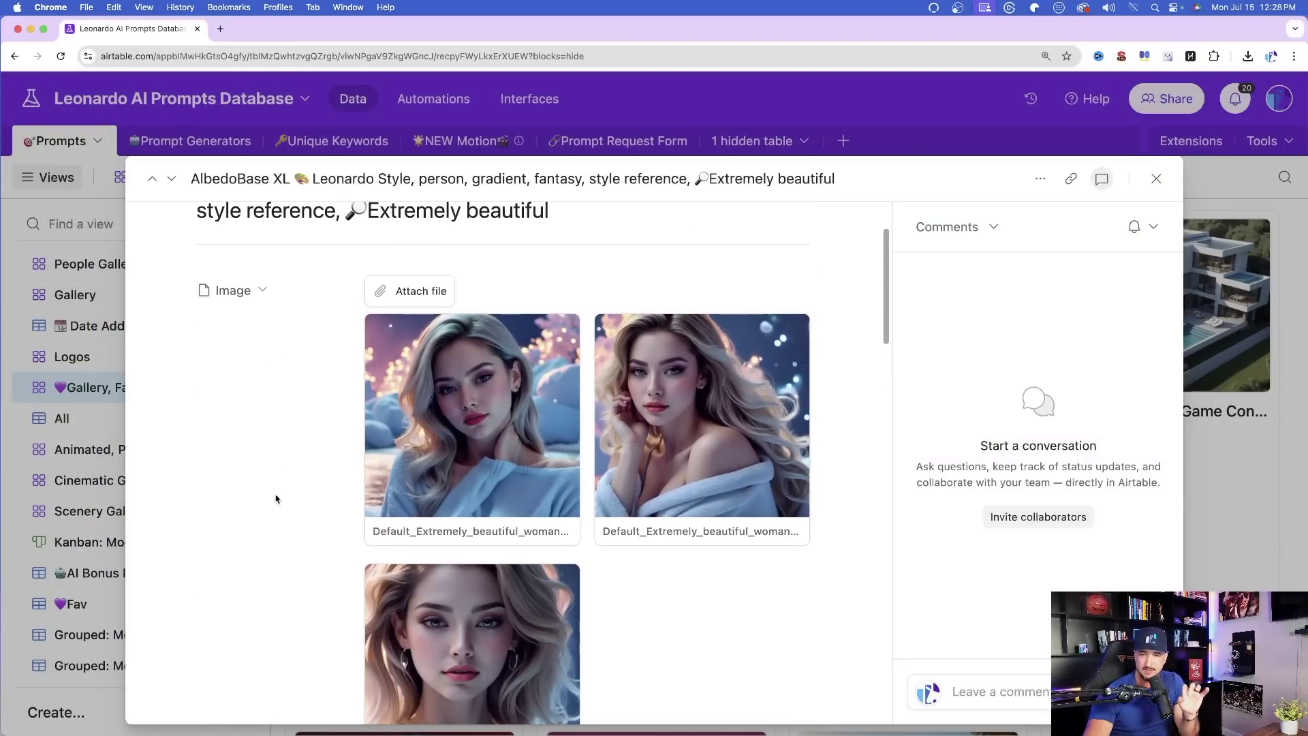
pyautogui.scroll(-1, 258, 441)
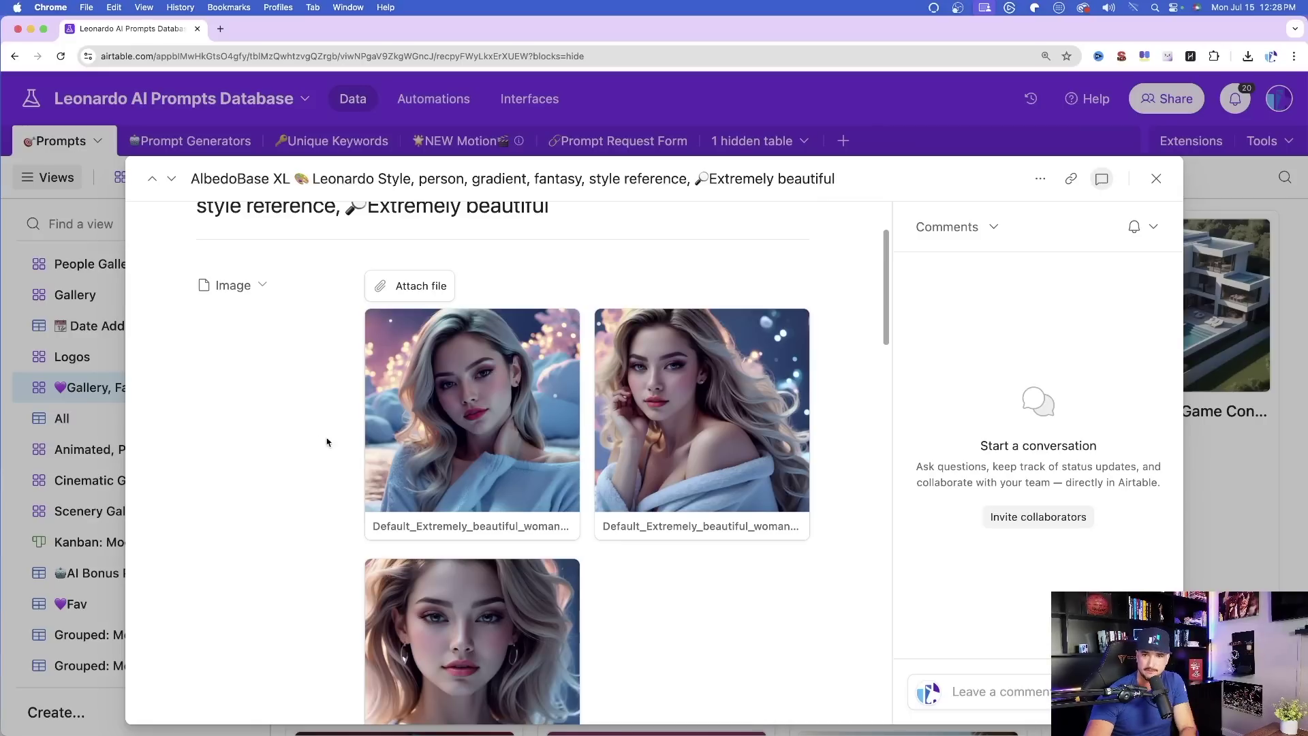
pyautogui.click(473, 415)
pyautogui.click(968, 404)
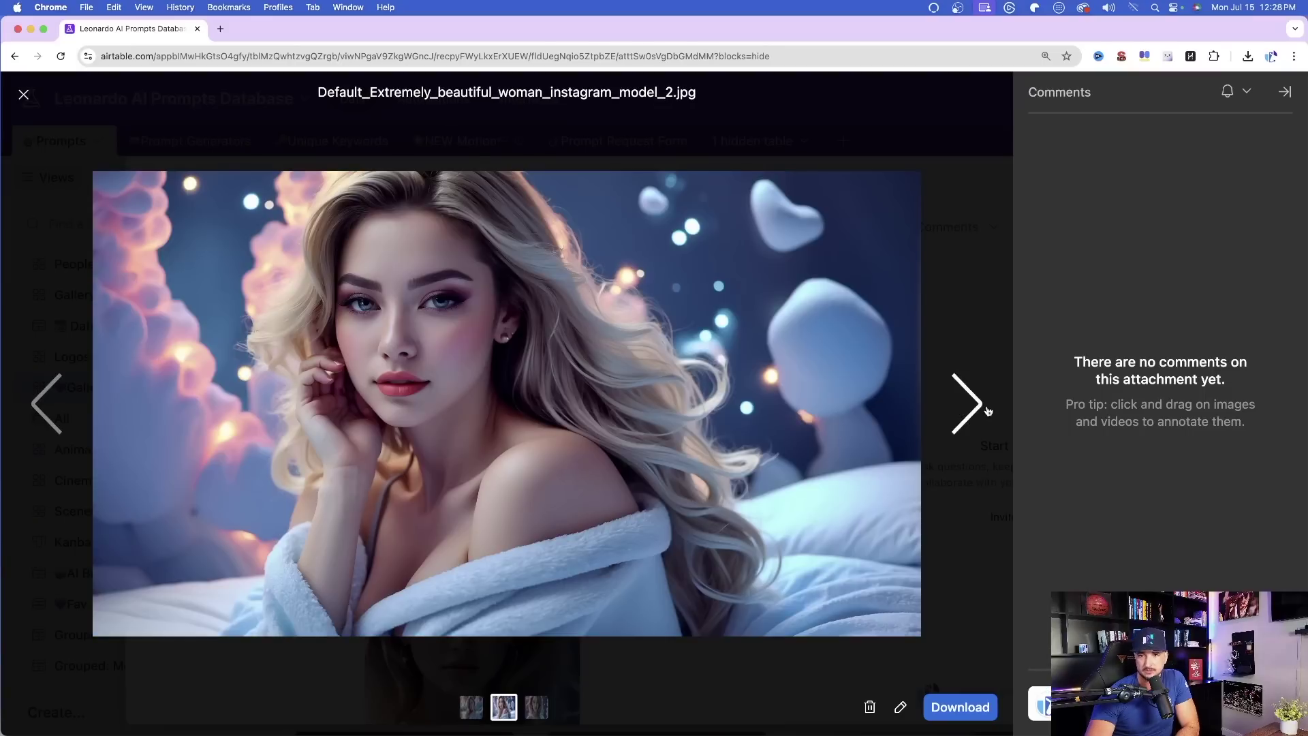
pyautogui.click(961, 708)
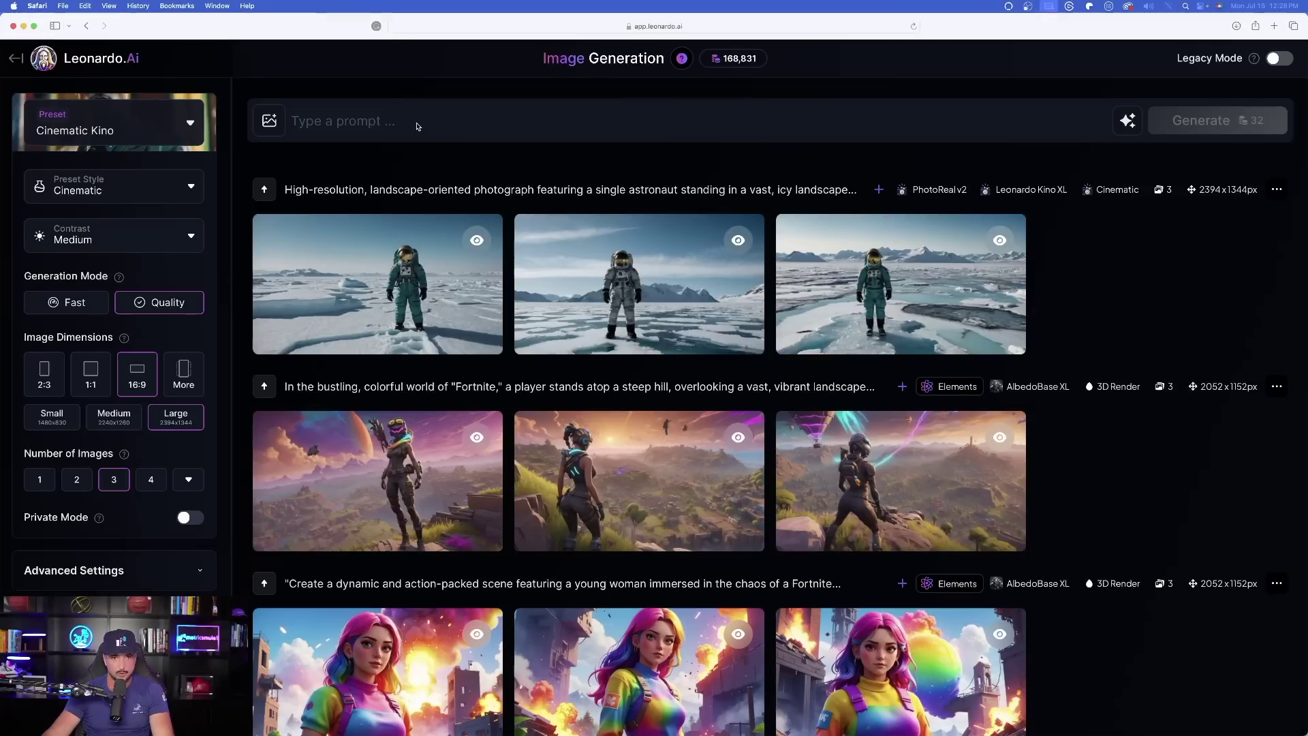
# Switch to Leonardo.Ai and paste "Extremely beautiful woman, instagram model" as the image generation prompt
pyautogui.click(416, 123)
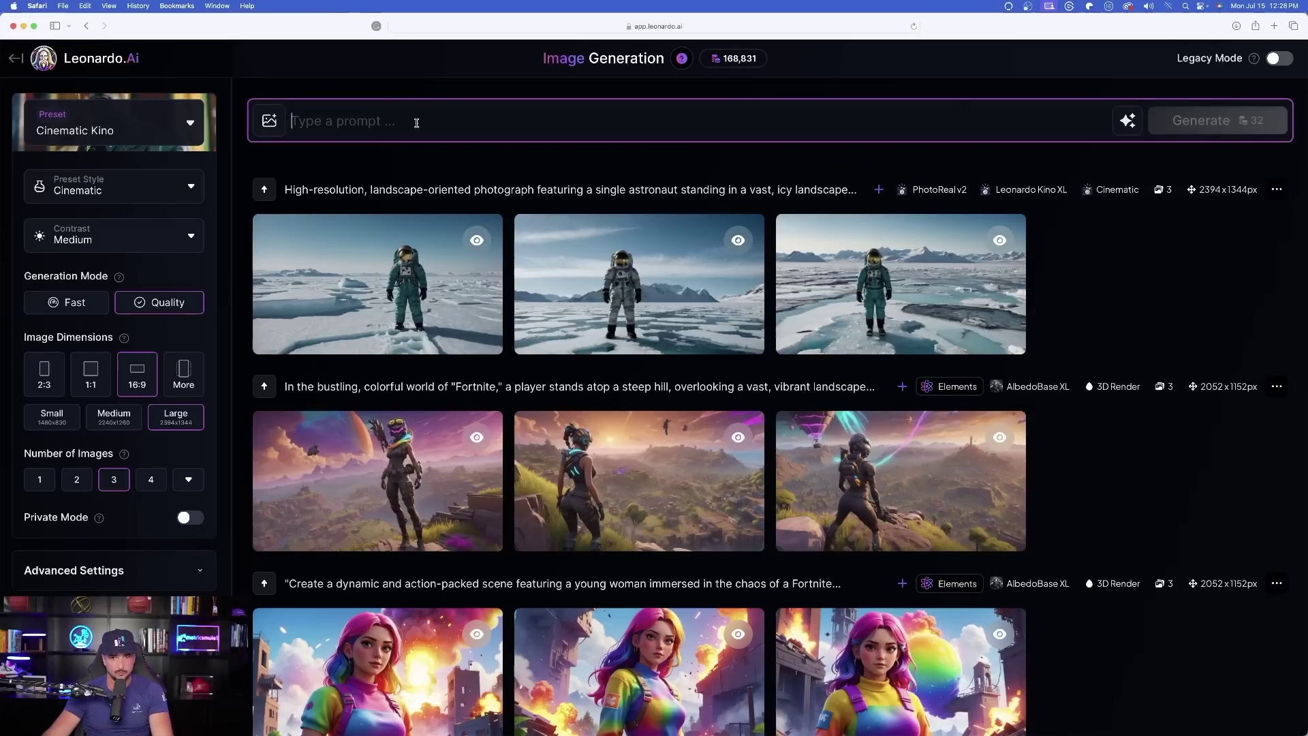
pyautogui.press('super+v')
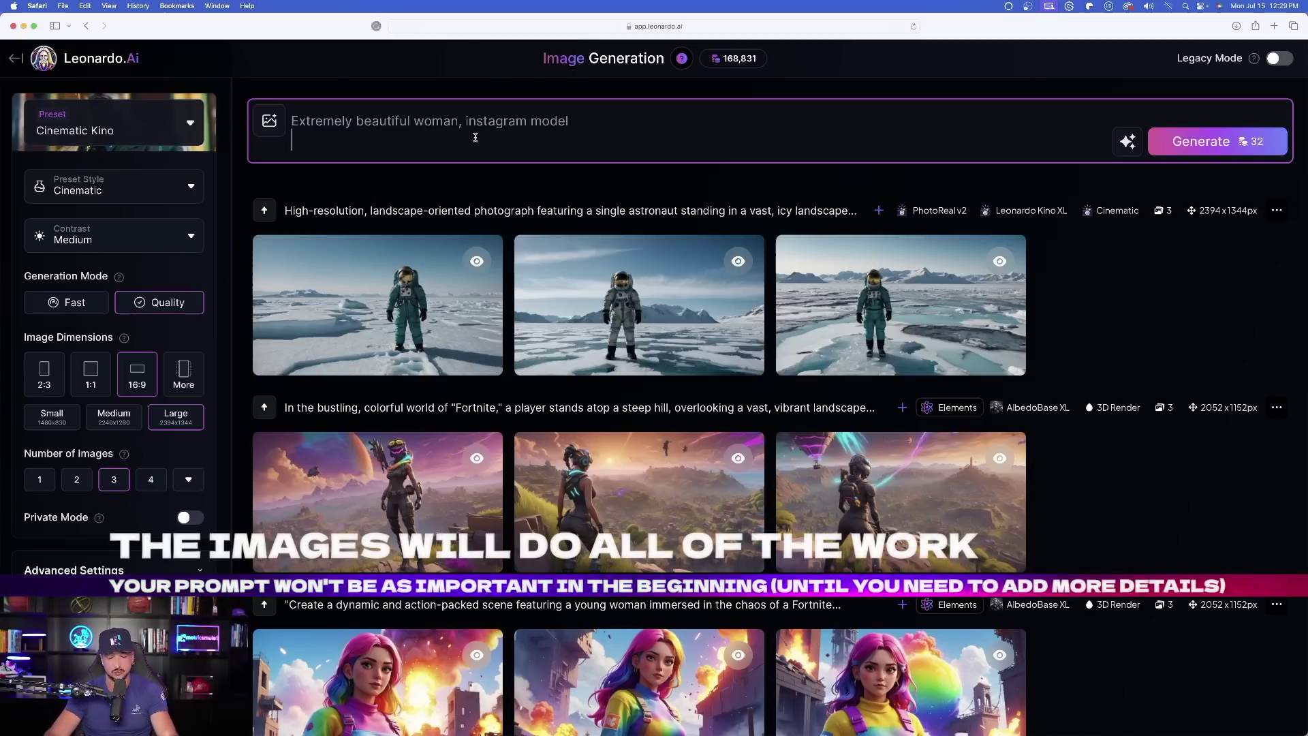
pyautogui.scroll(1, 405, 137)
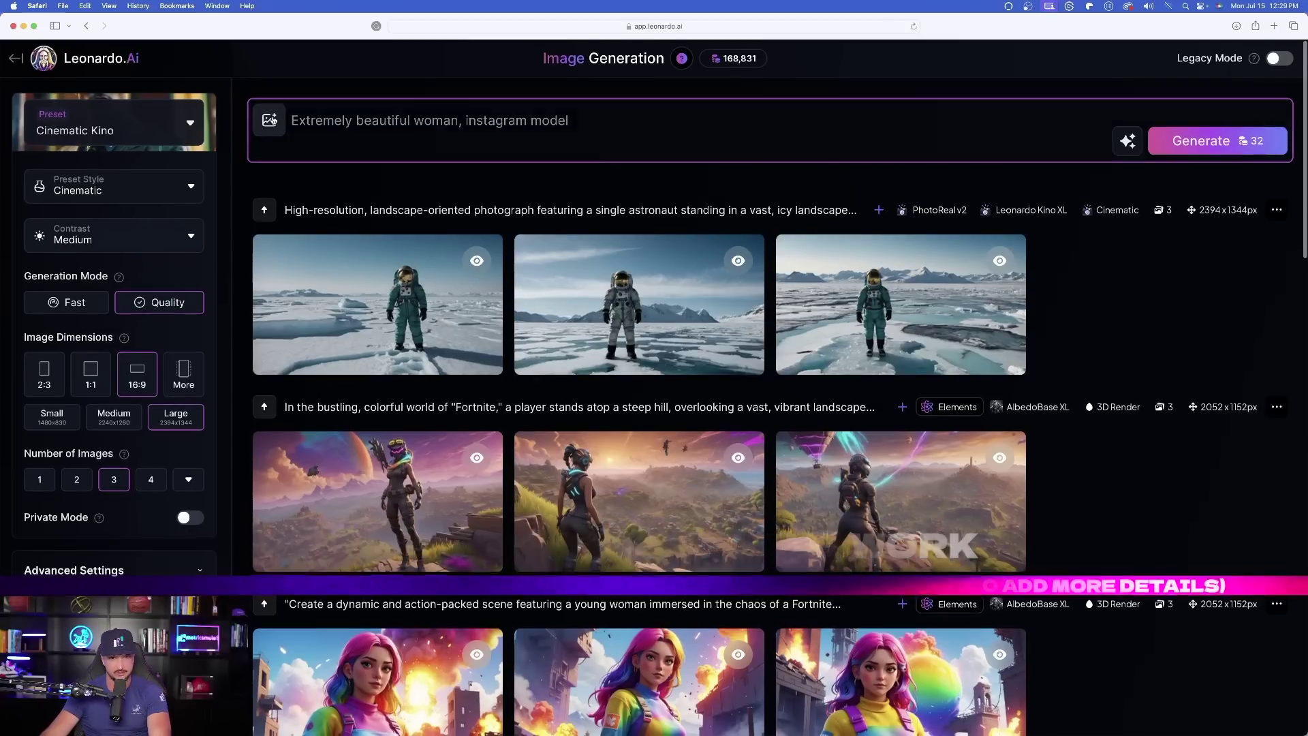
# Add a Style Reference to the prompt and upload the downloaded image of the blonde woman as its input
pyautogui.click(269, 120)
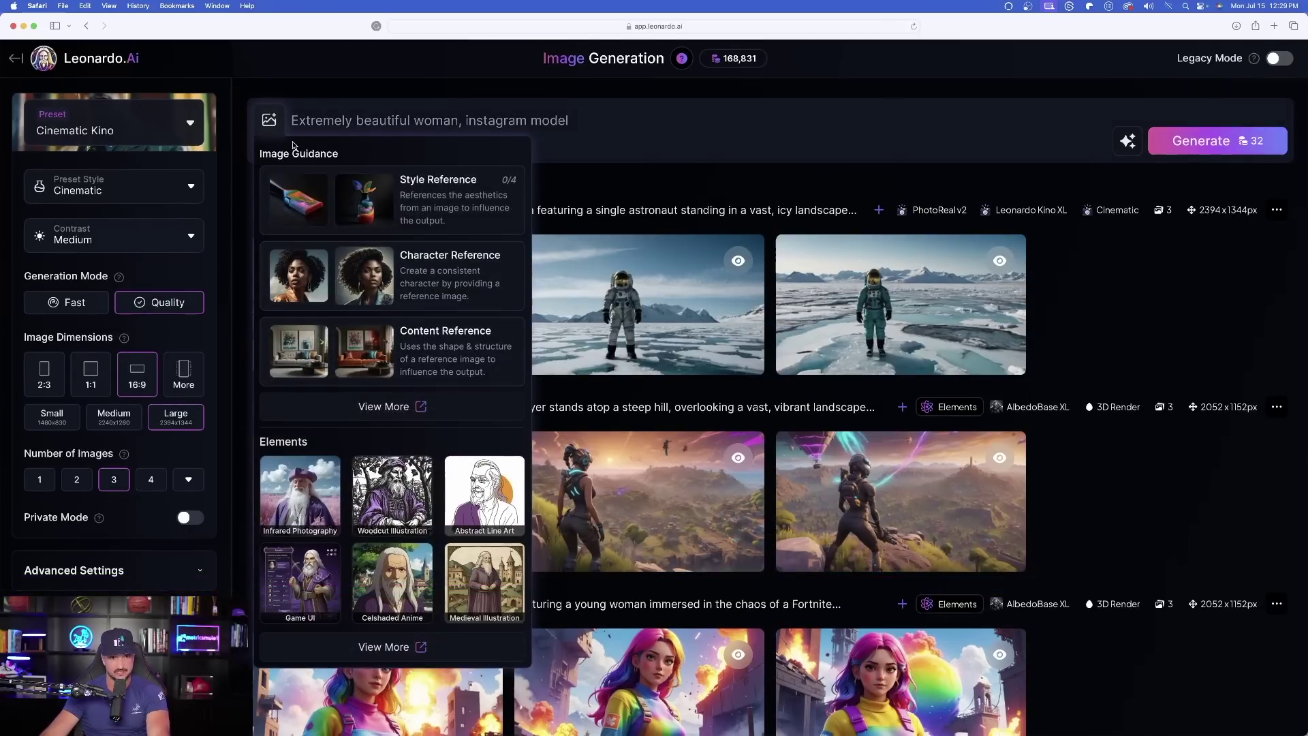
pyautogui.click(407, 407)
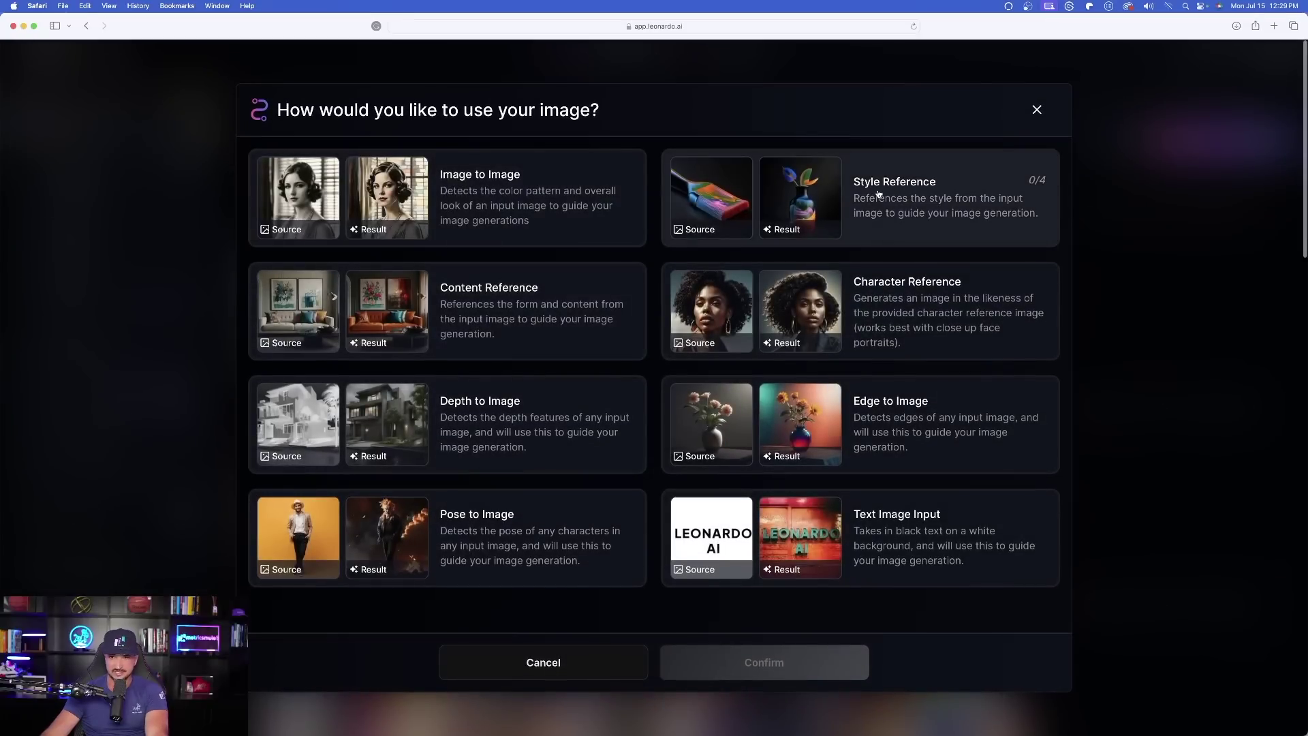
pyautogui.click(878, 194)
pyautogui.click(789, 667)
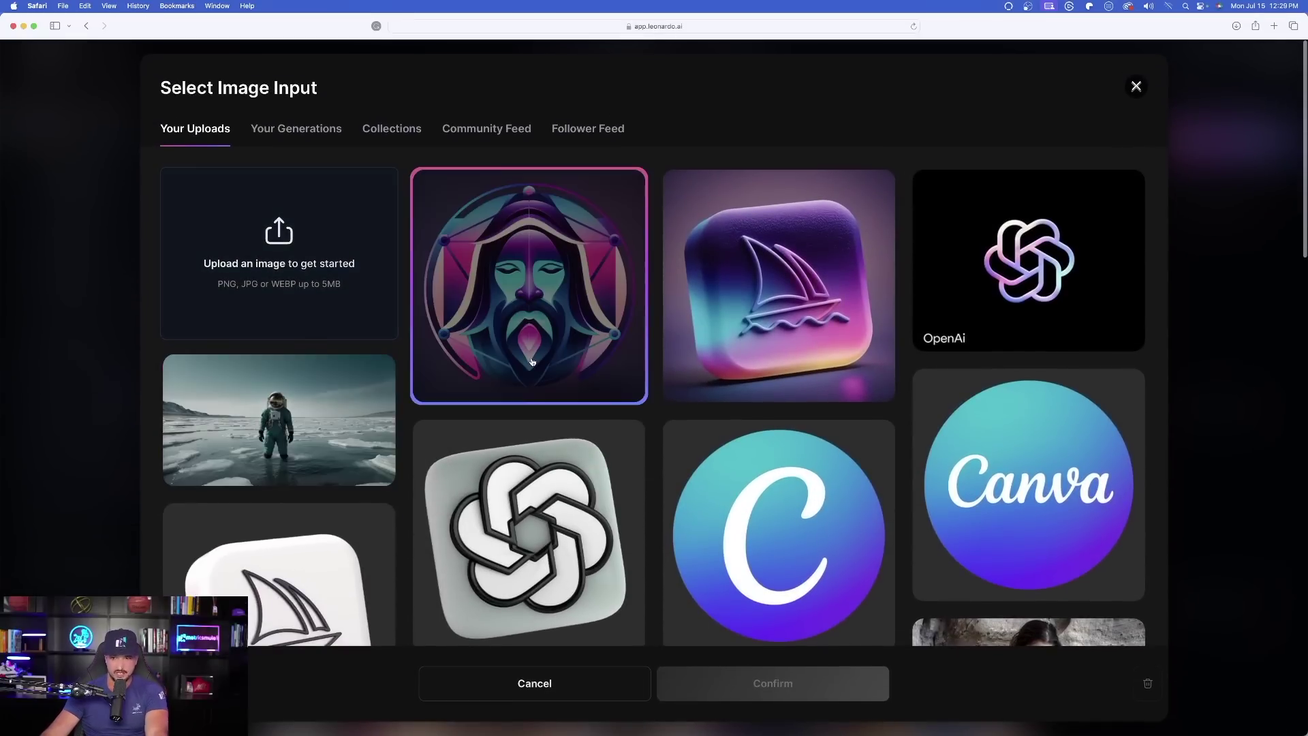
pyautogui.moveTo(0, 246); pyautogui.dragTo(170, 256)
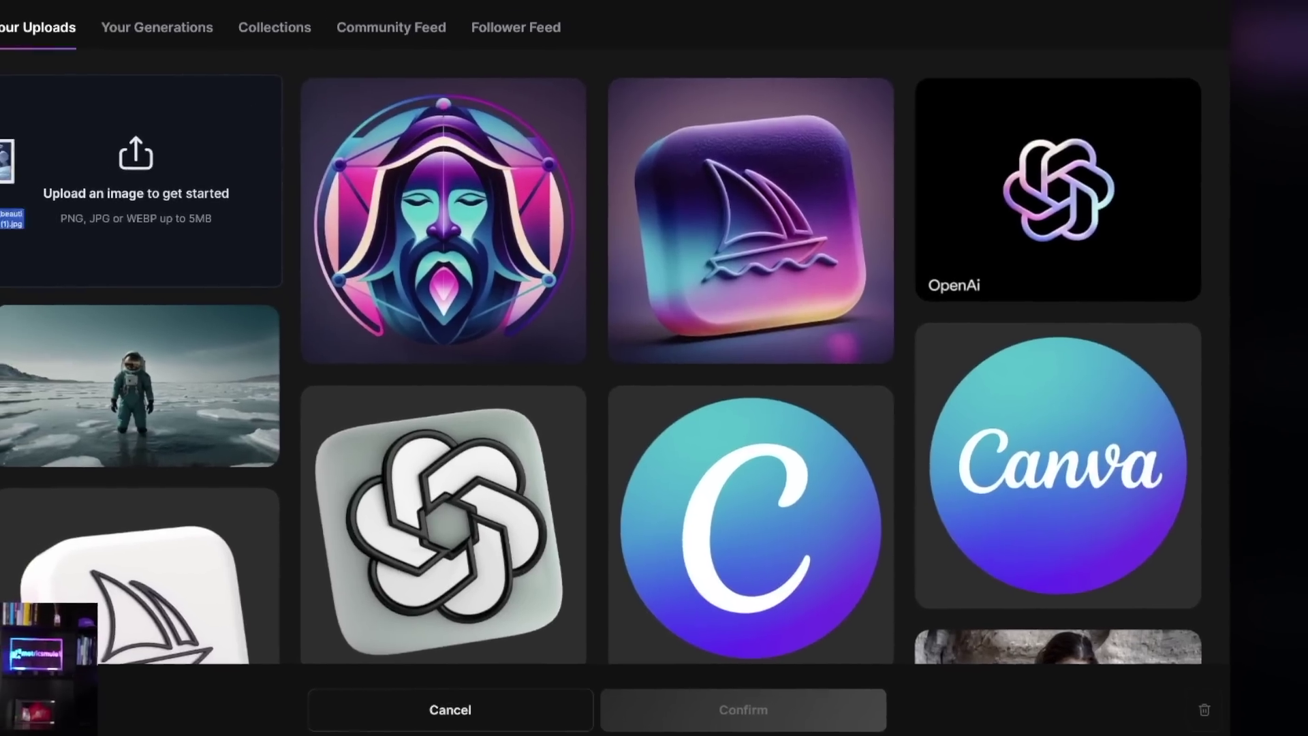
pyautogui.moveTo(10, 184); pyautogui.dragTo(139, 177)
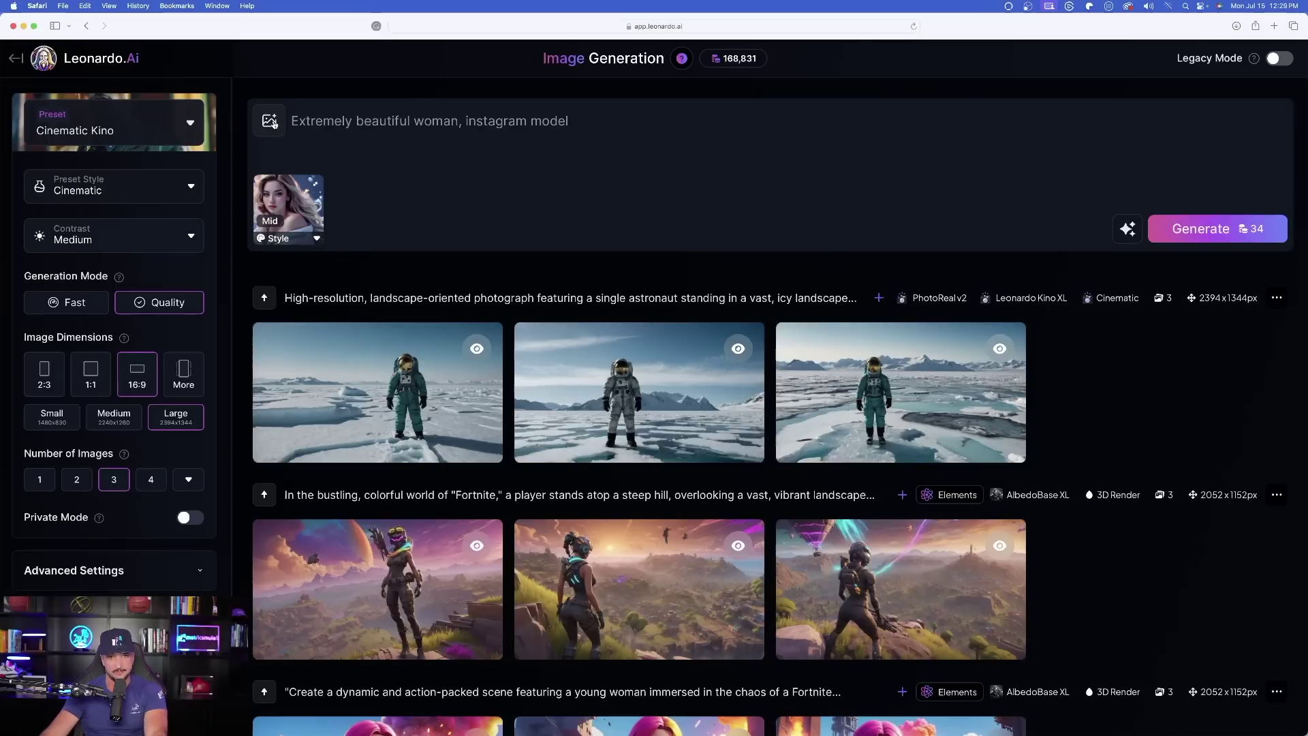
# Add the uploaded hooded wizard logo as a second Style Reference and check its strength and influence settings
pyautogui.click(270, 122)
pyautogui.click(429, 179)
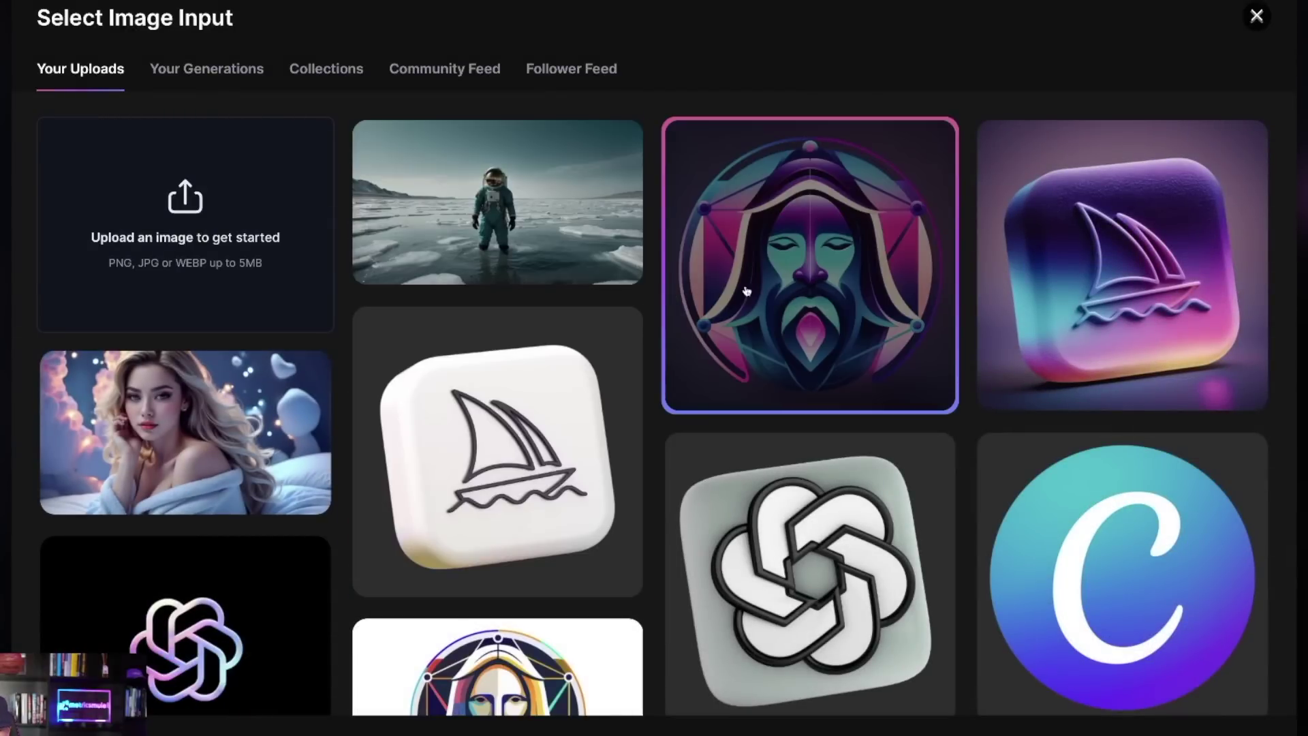
pyautogui.click(788, 246)
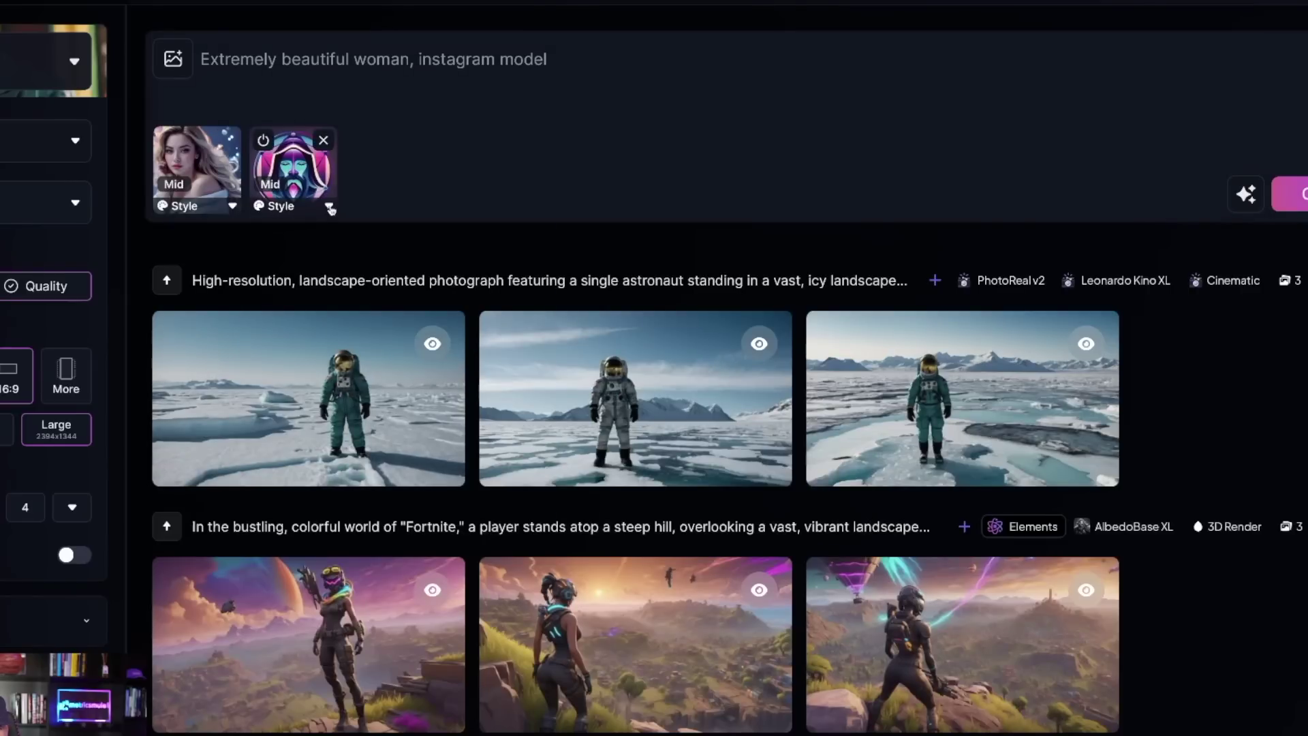
pyautogui.click(329, 207)
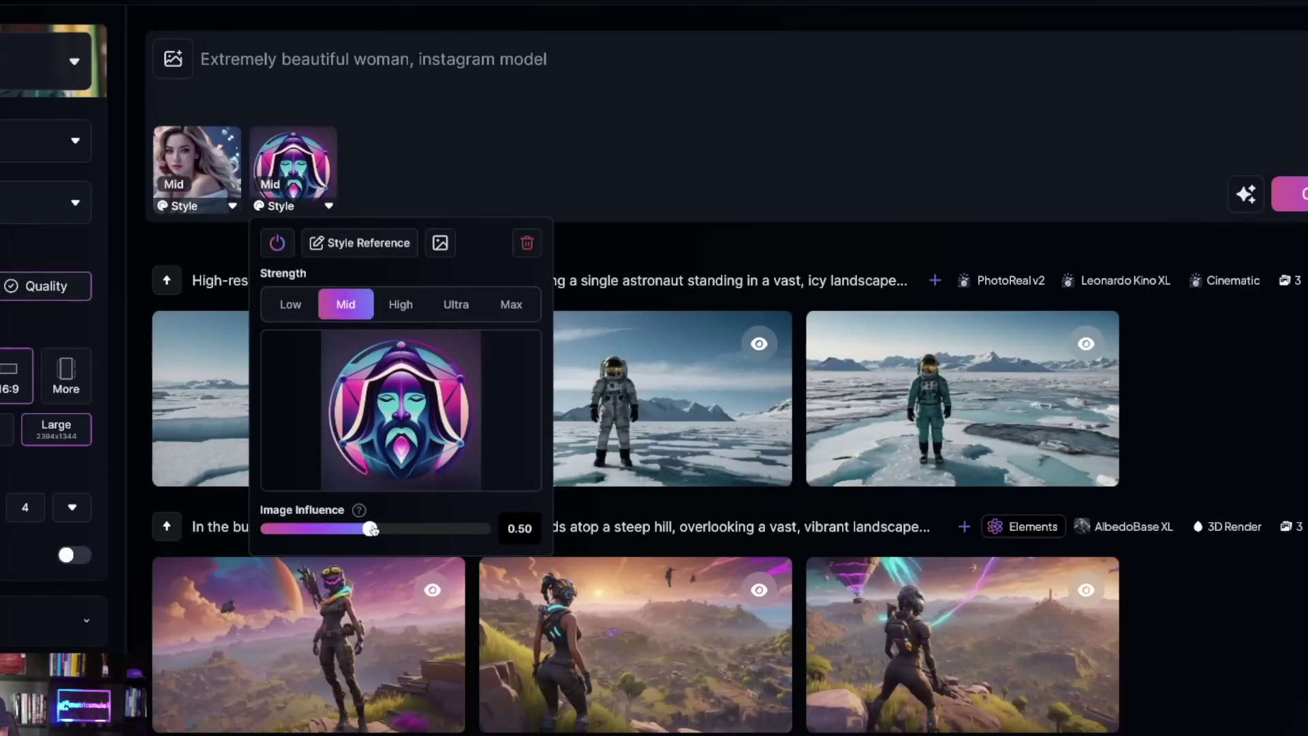
pyautogui.click(533, 165)
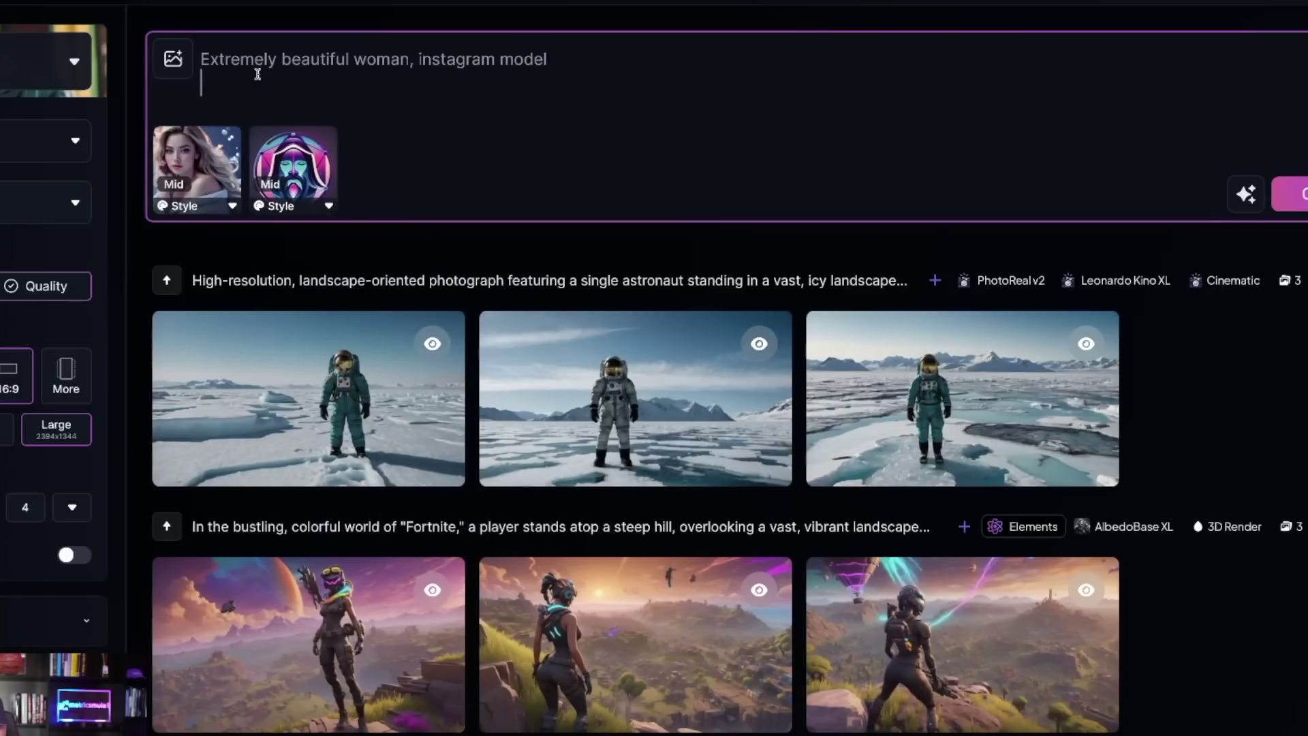
# Add the uploaded astronaut image as a third Style Reference
pyautogui.click(173, 59)
pyautogui.click(379, 141)
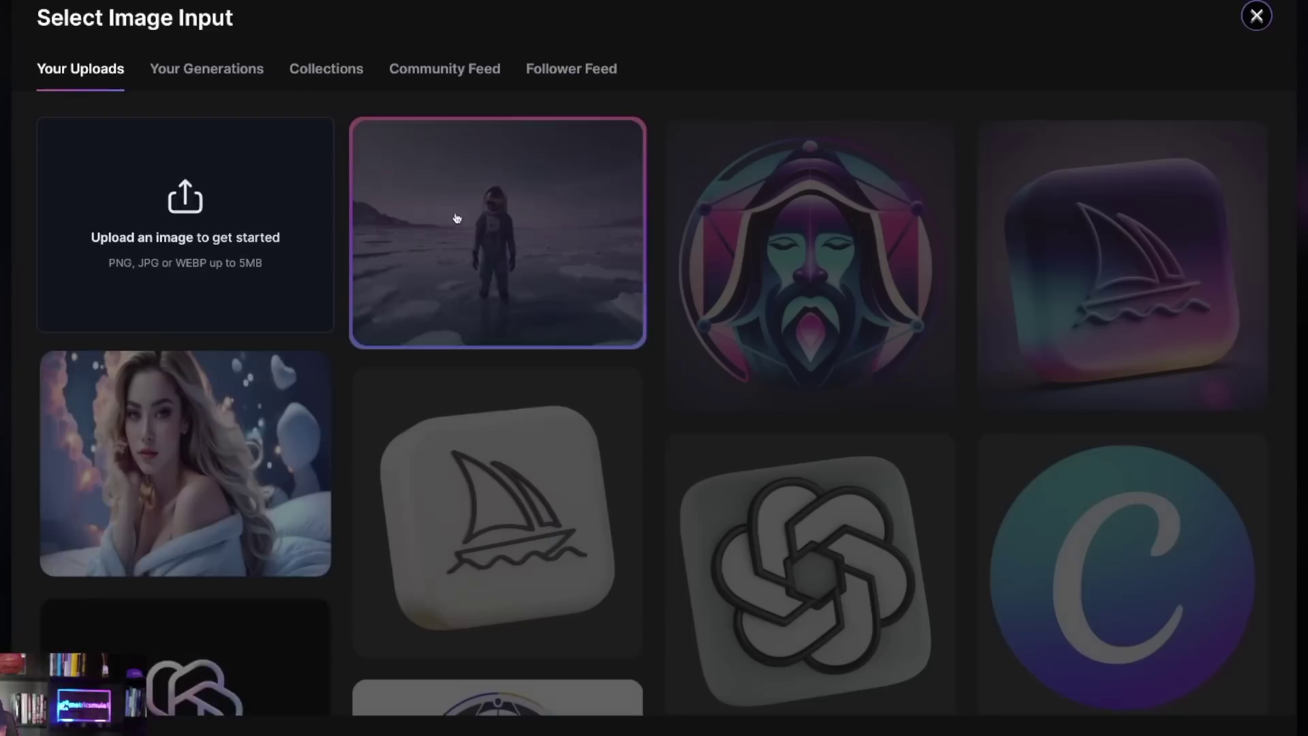
pyautogui.click(497, 222)
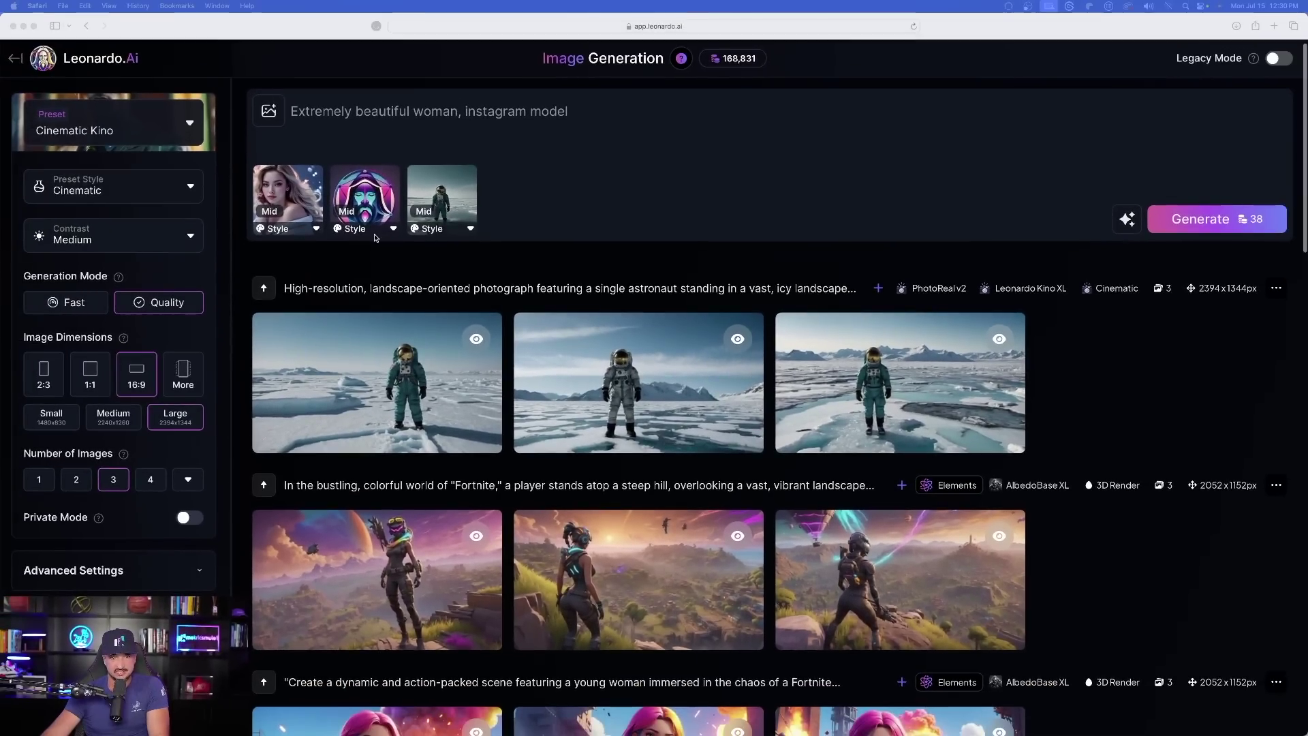
# Try the Ultra and Max strengths on the woman style reference and set the style references' Strength to High
pyautogui.moveTo(216, 216)
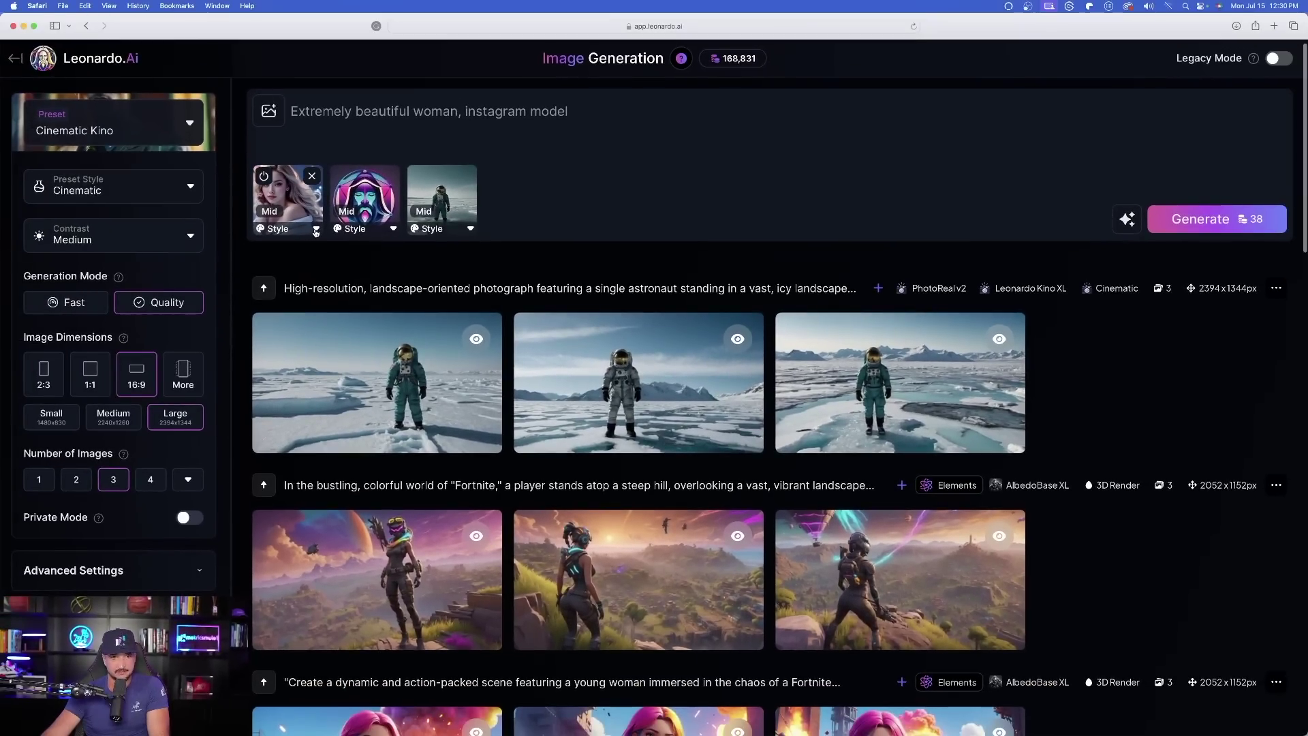
pyautogui.click(315, 229)
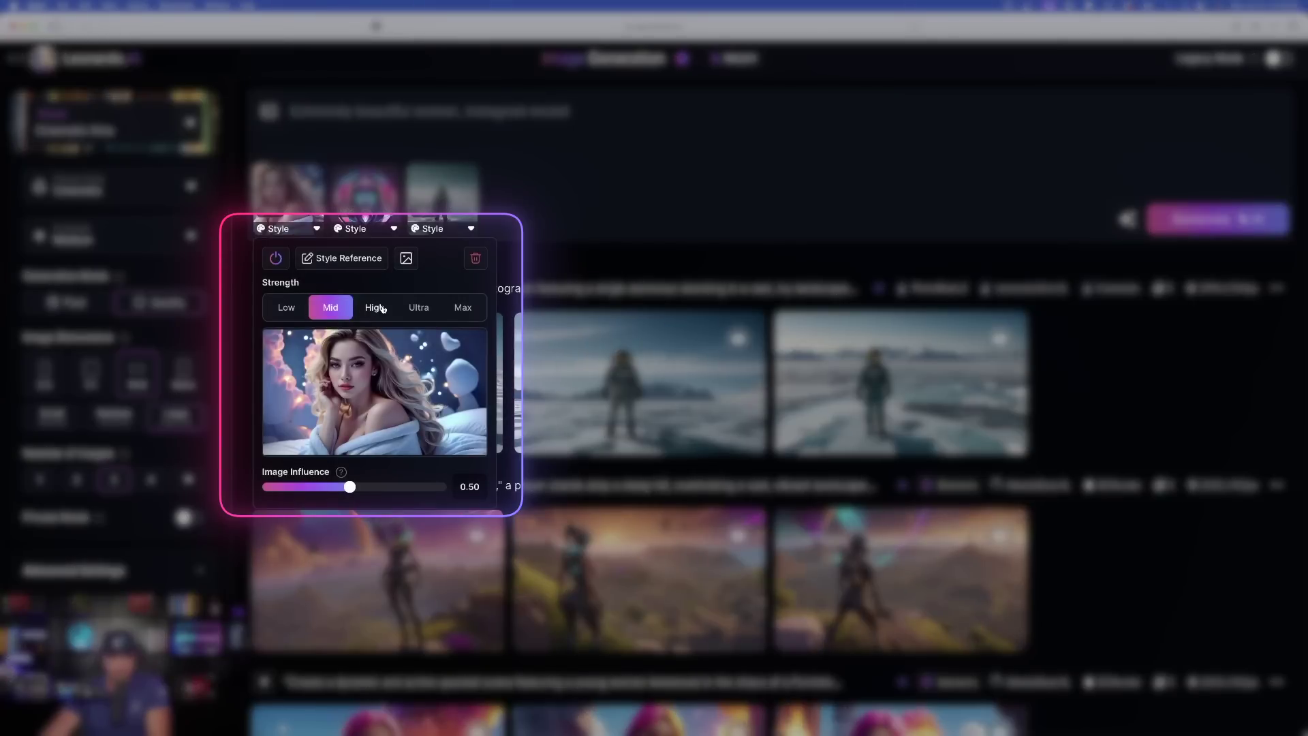
pyautogui.click(382, 309)
pyautogui.click(419, 309)
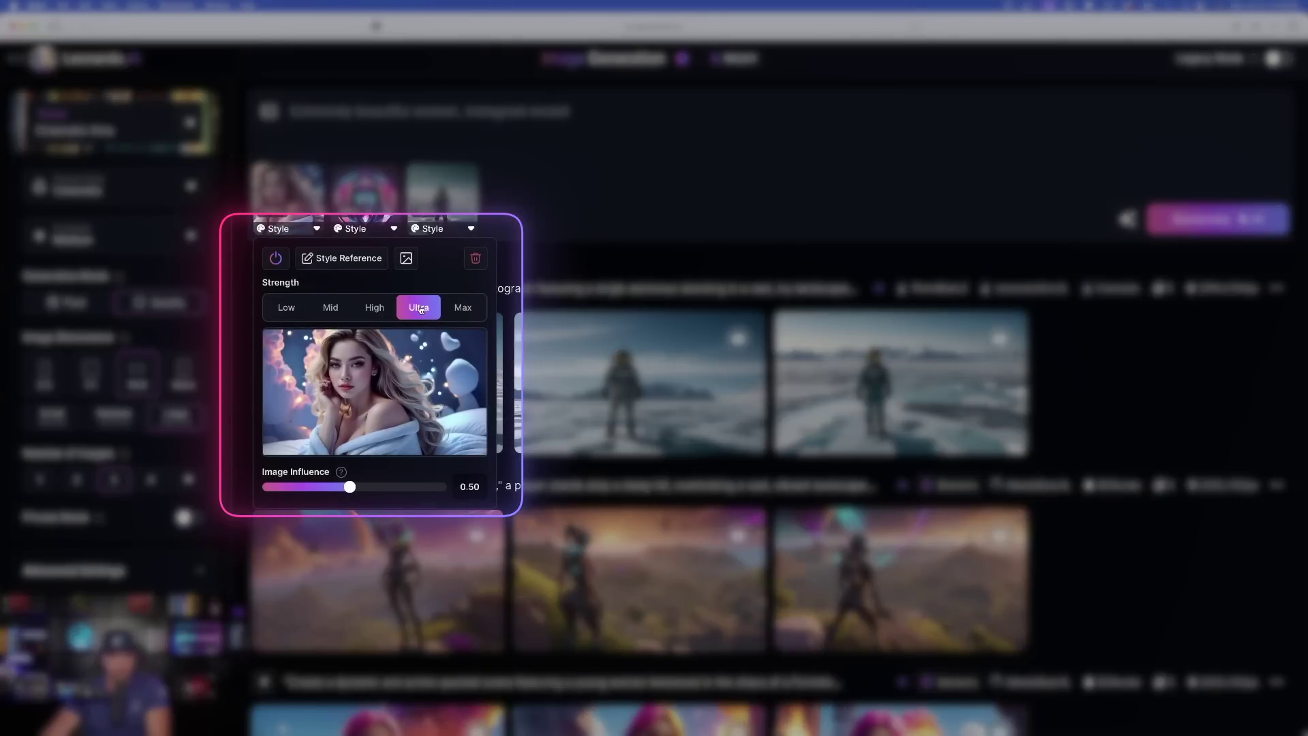
pyautogui.click(461, 308)
pyautogui.click(418, 308)
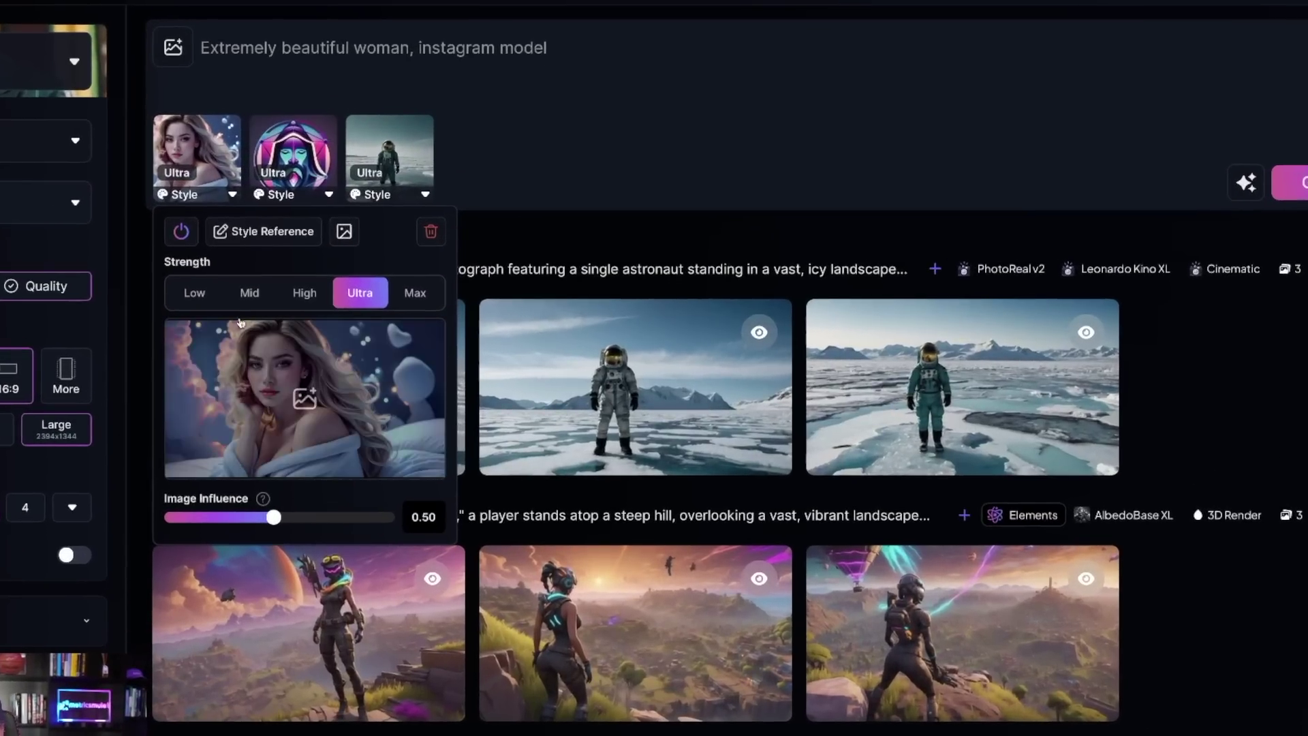
pyautogui.click(311, 290)
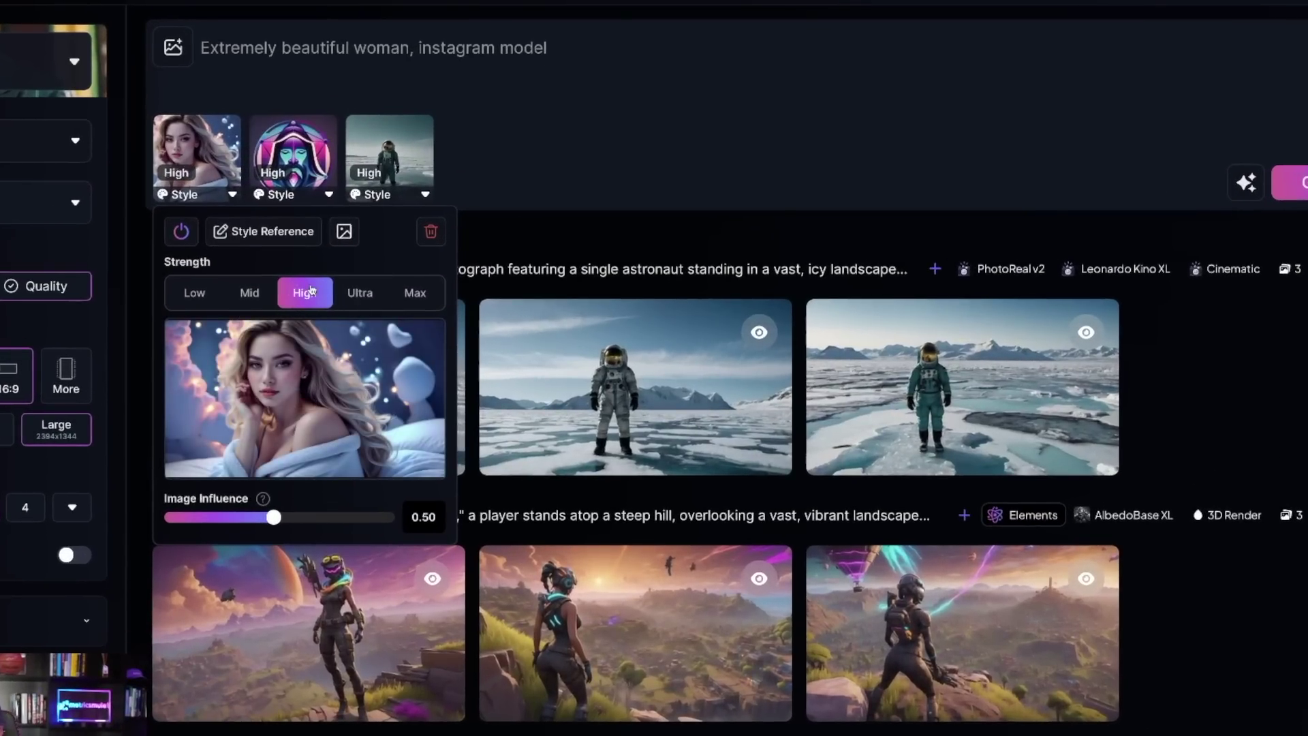
# Raise the Image Influence of the blonde woman style reference to about 0.81, keeping its Strength at High
pyautogui.click(612, 152)
pyautogui.moveTo(238, 172)
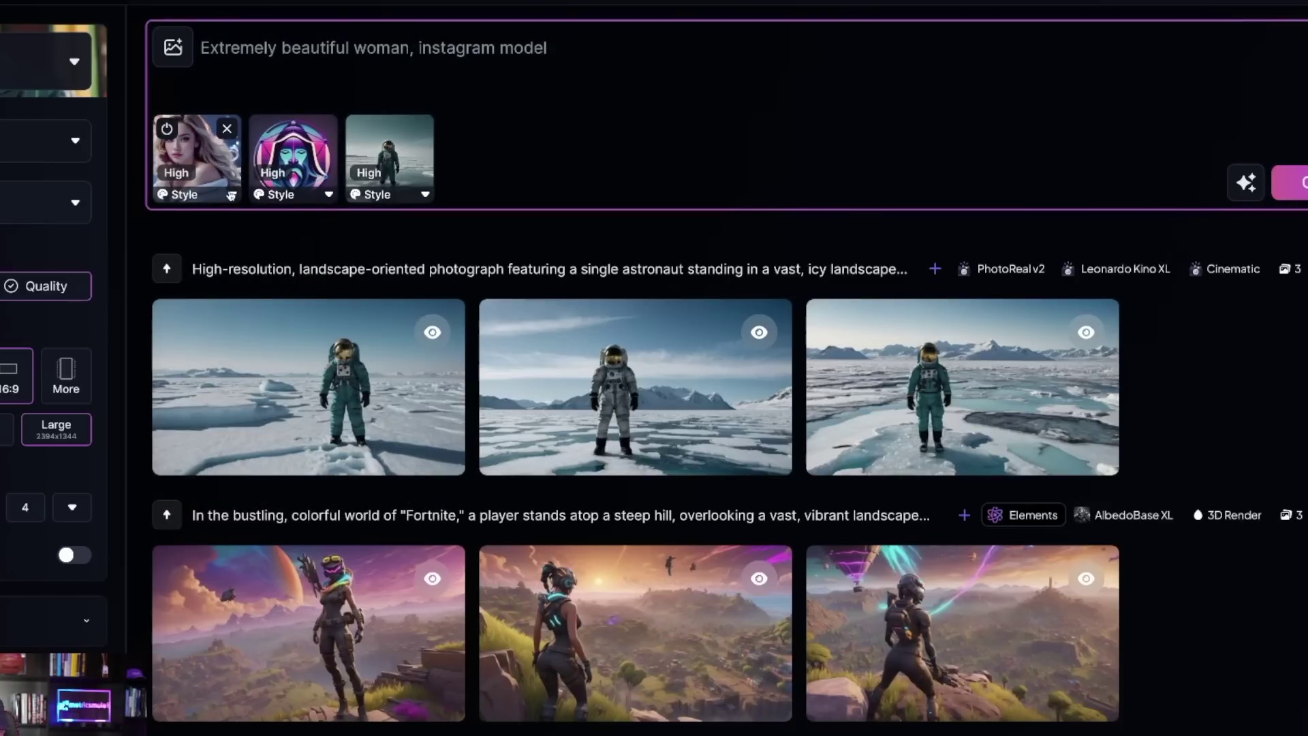
pyautogui.click(233, 196)
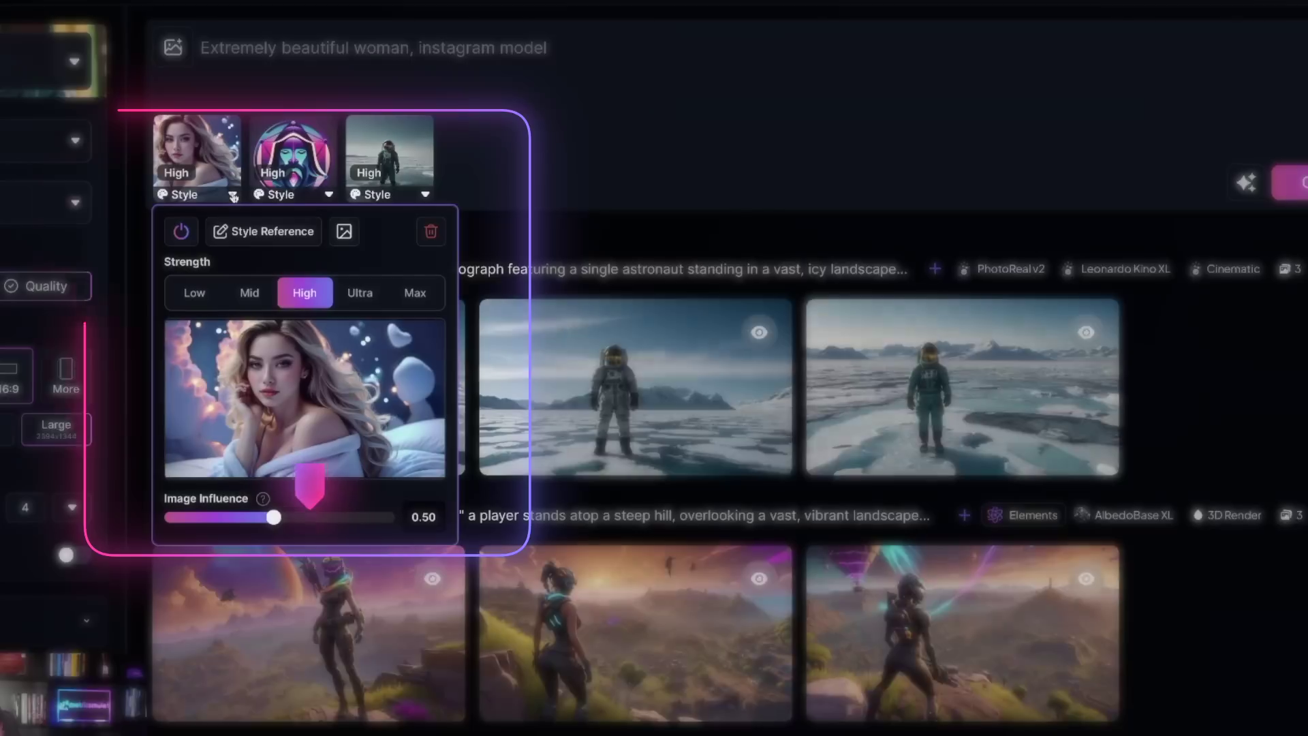
pyautogui.moveTo(273, 518); pyautogui.dragTo(332, 518)
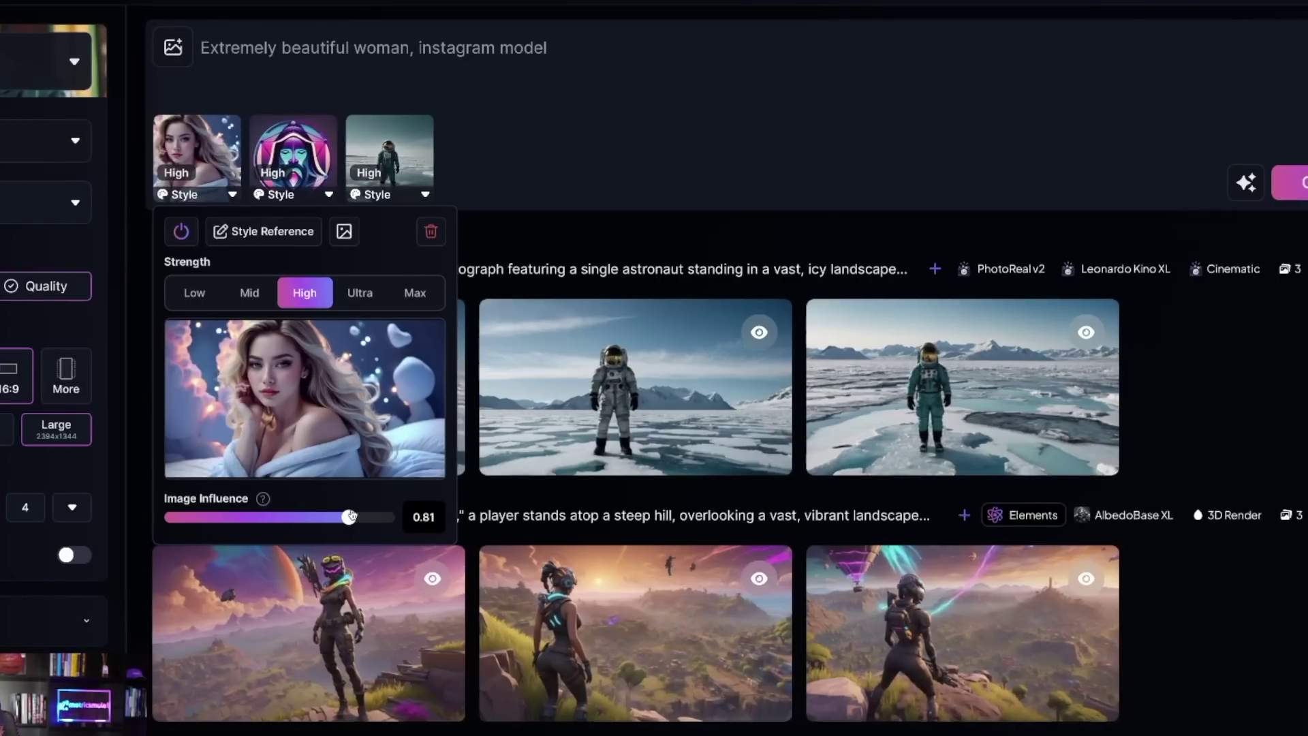
pyautogui.click(650, 158)
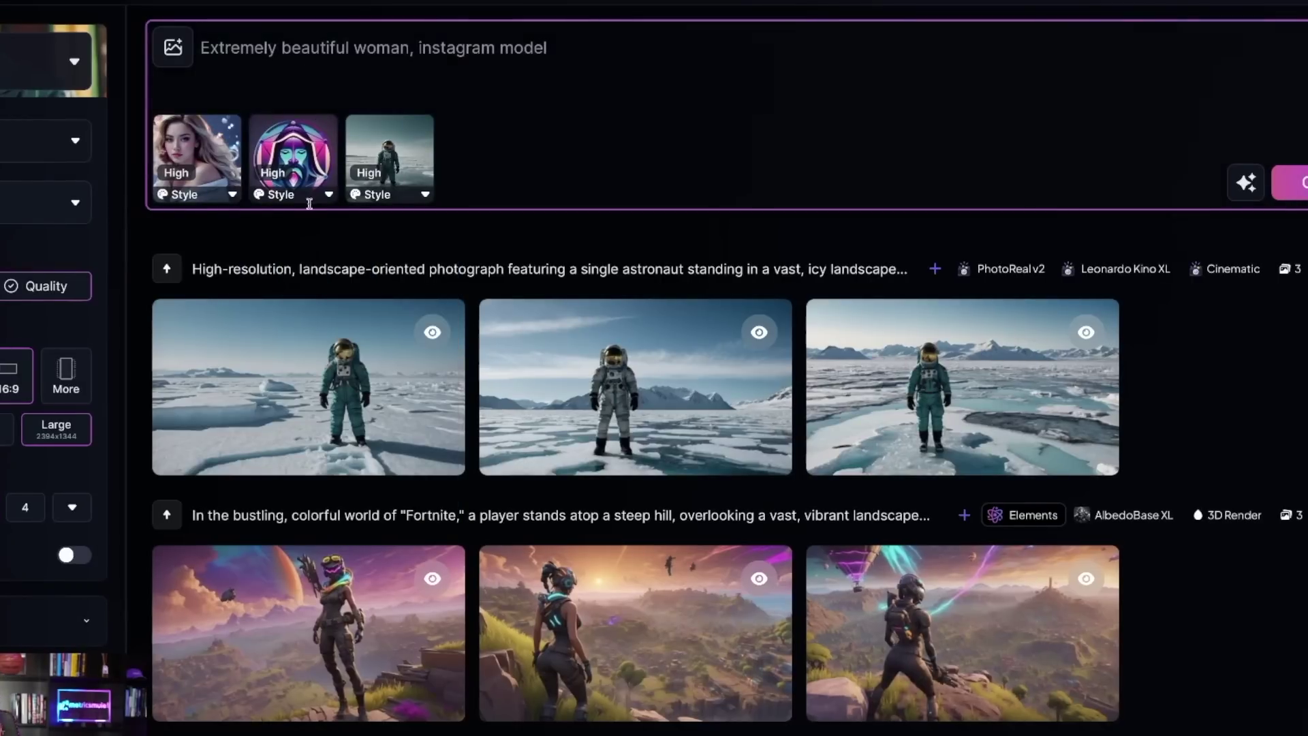
# Set the Image Influence of the hooded wizard style reference to about 0.46 and the astronaut style reference to about 0.27
pyautogui.click(317, 201)
pyautogui.moveTo(369, 517); pyautogui.dragTo(360, 517)
pyautogui.click(425, 194)
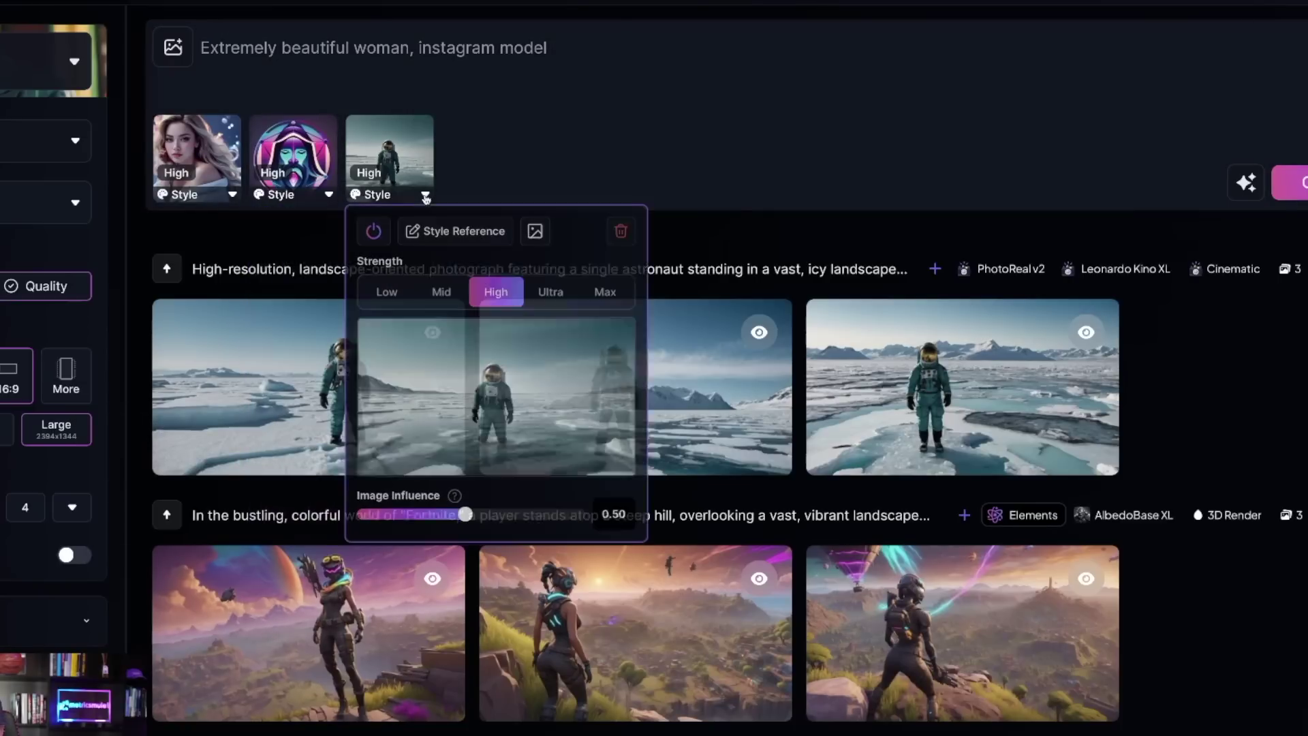
pyautogui.moveTo(467, 517); pyautogui.dragTo(411, 518)
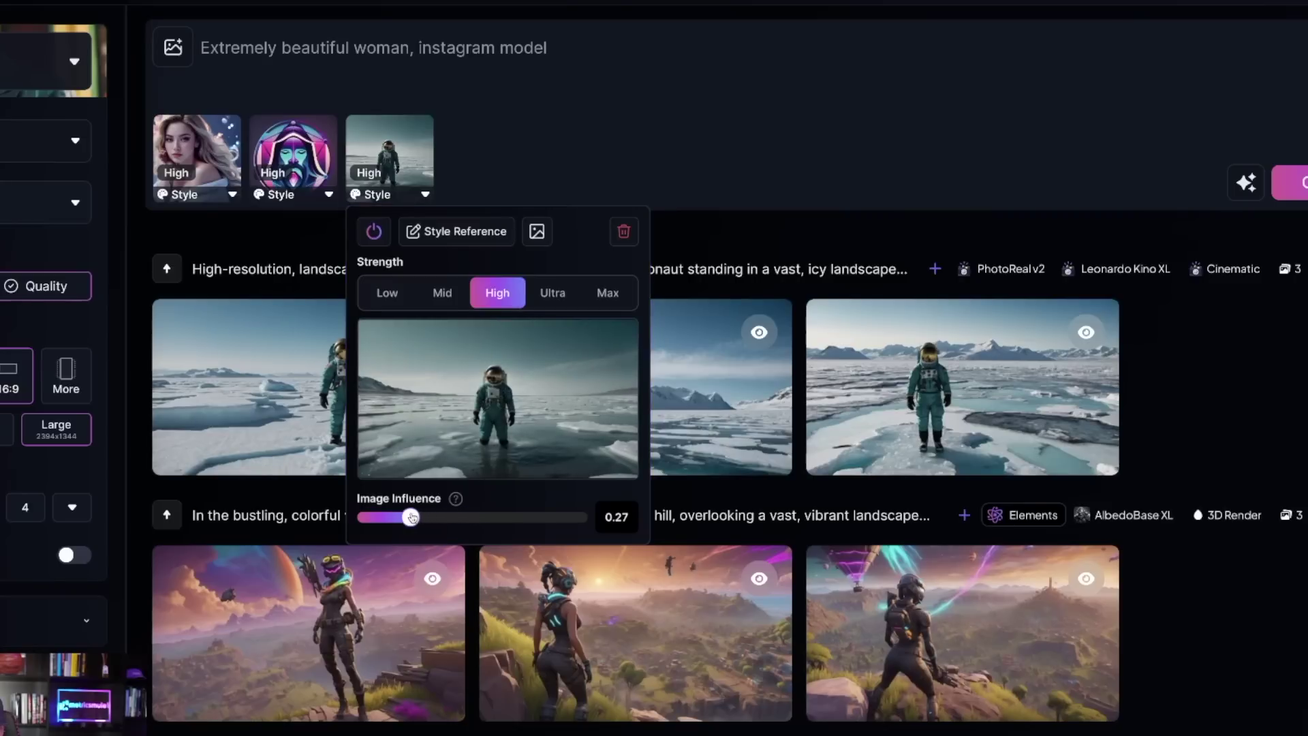
pyautogui.click(773, 101)
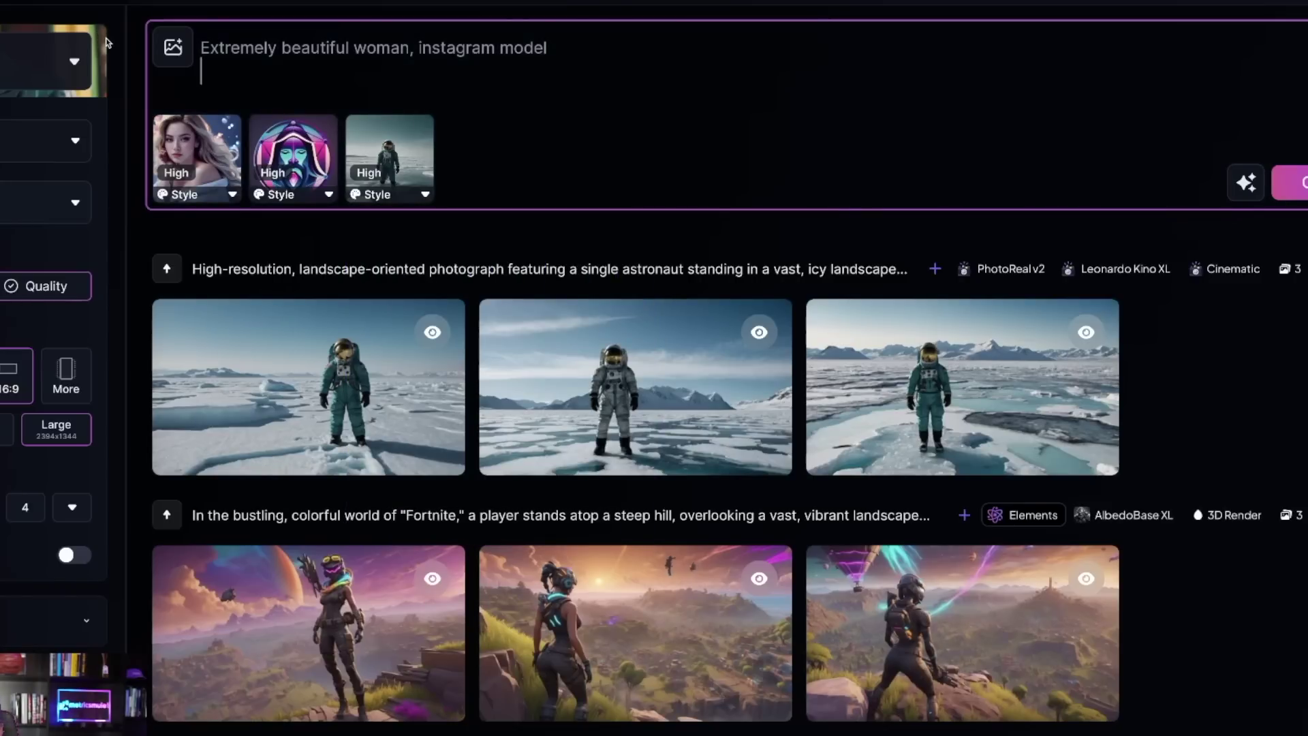
# Add the uploaded image of the blonde woman as a Character Reference and set its Strength to High
pyautogui.click(170, 47)
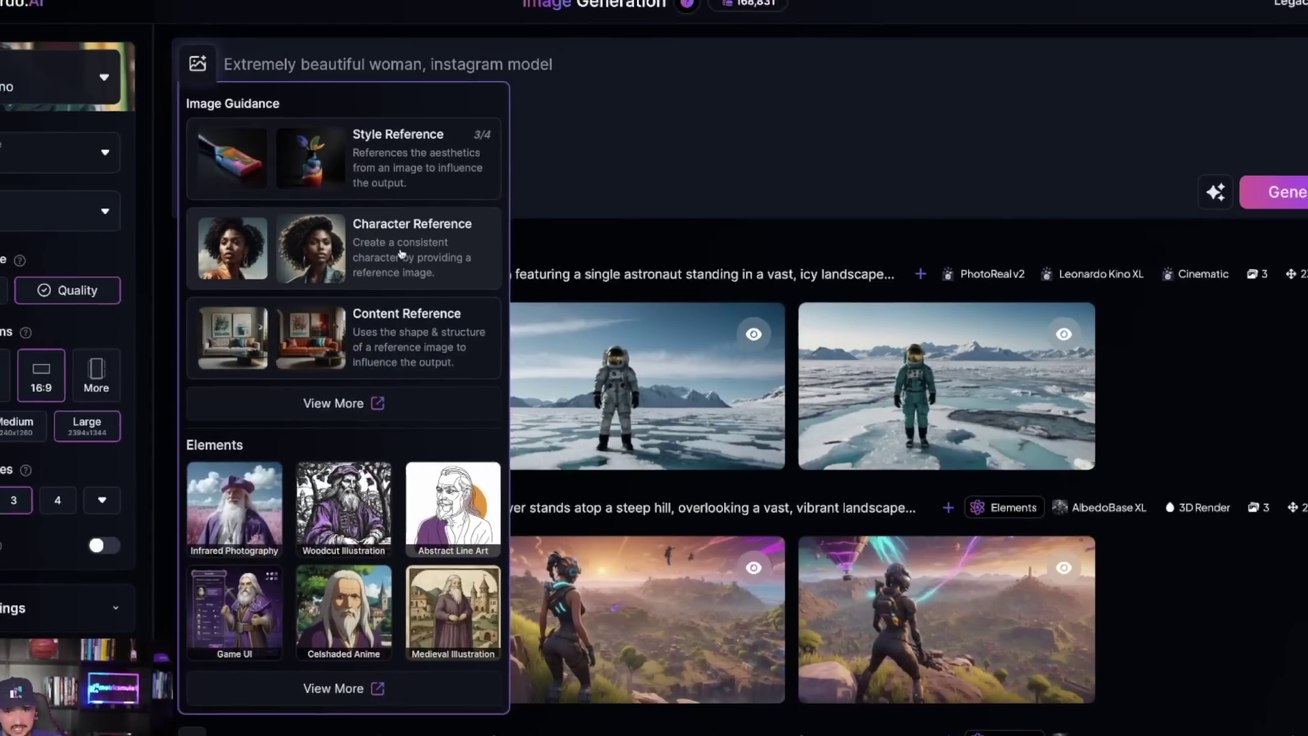
pyautogui.click(382, 246)
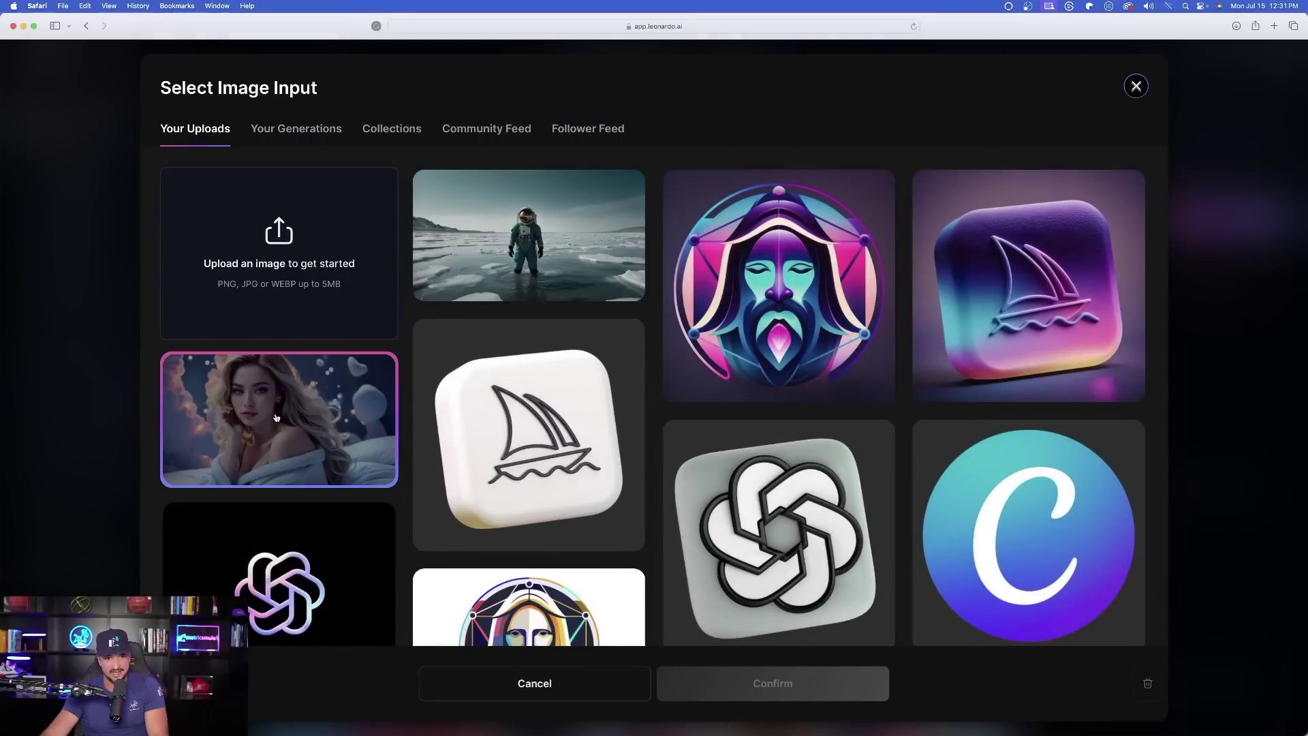
pyautogui.click(237, 403)
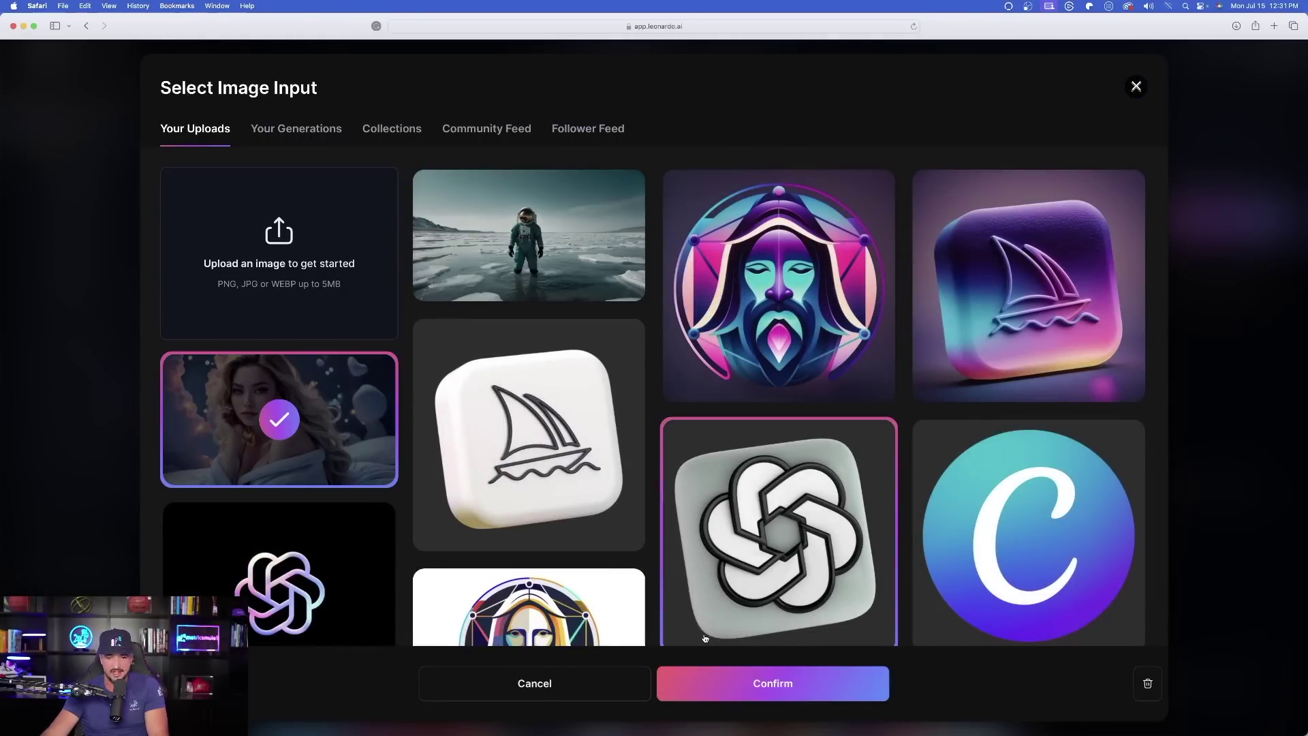
pyautogui.click(773, 683)
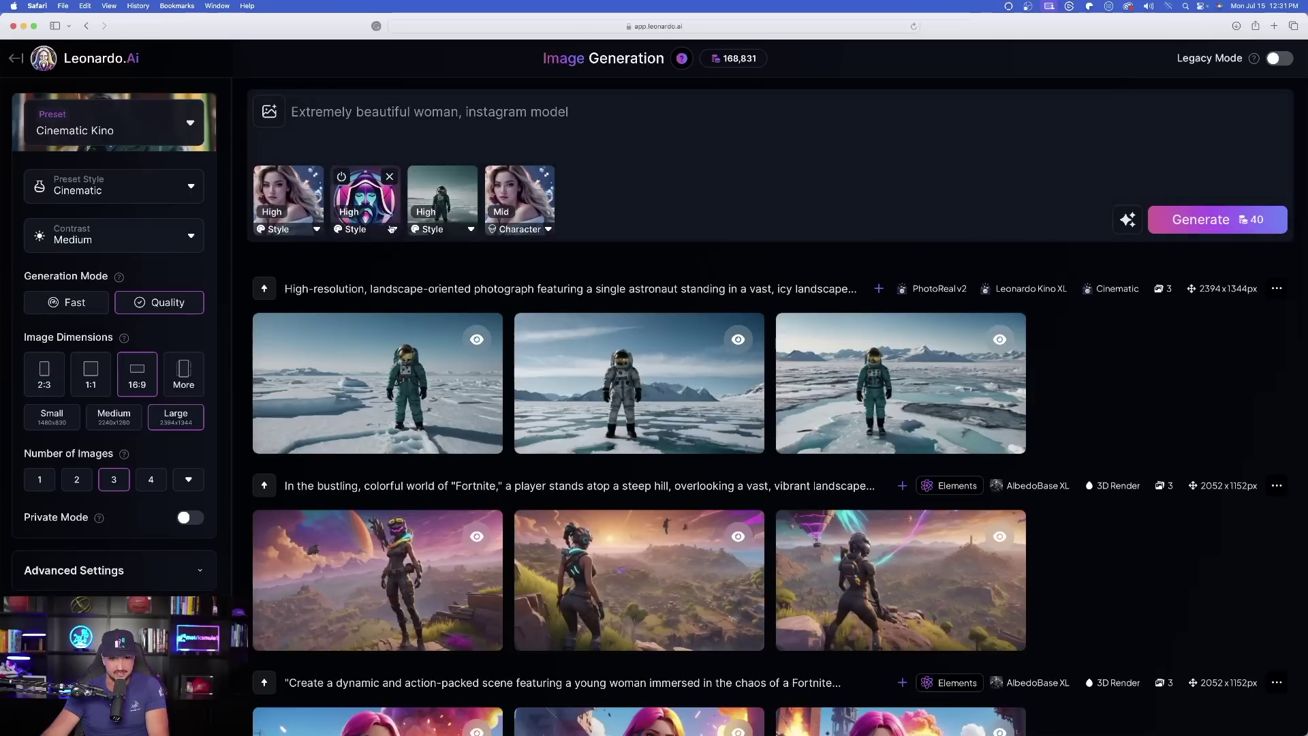
pyautogui.click(547, 234)
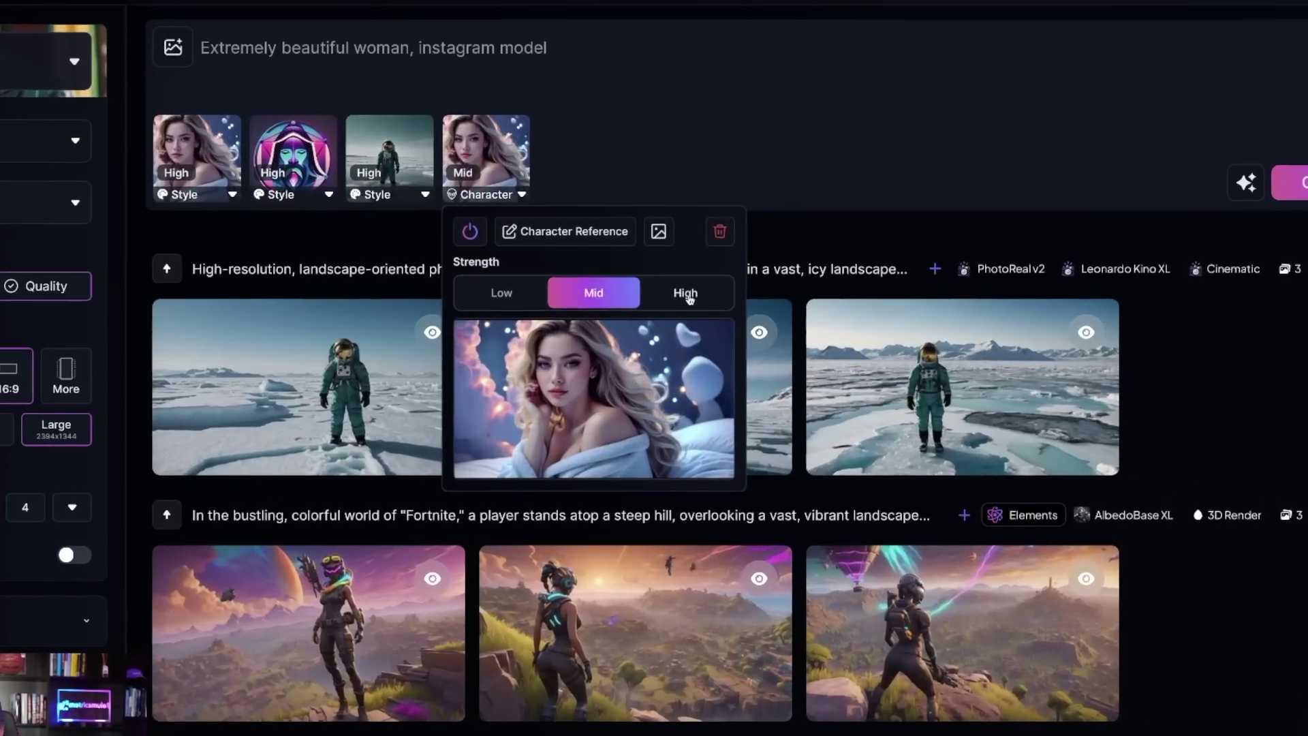
pyautogui.click(682, 314)
# Enter the prompt "beautiful woman" and generate images with the three style references and the character reference
pyautogui.click(735, 68)
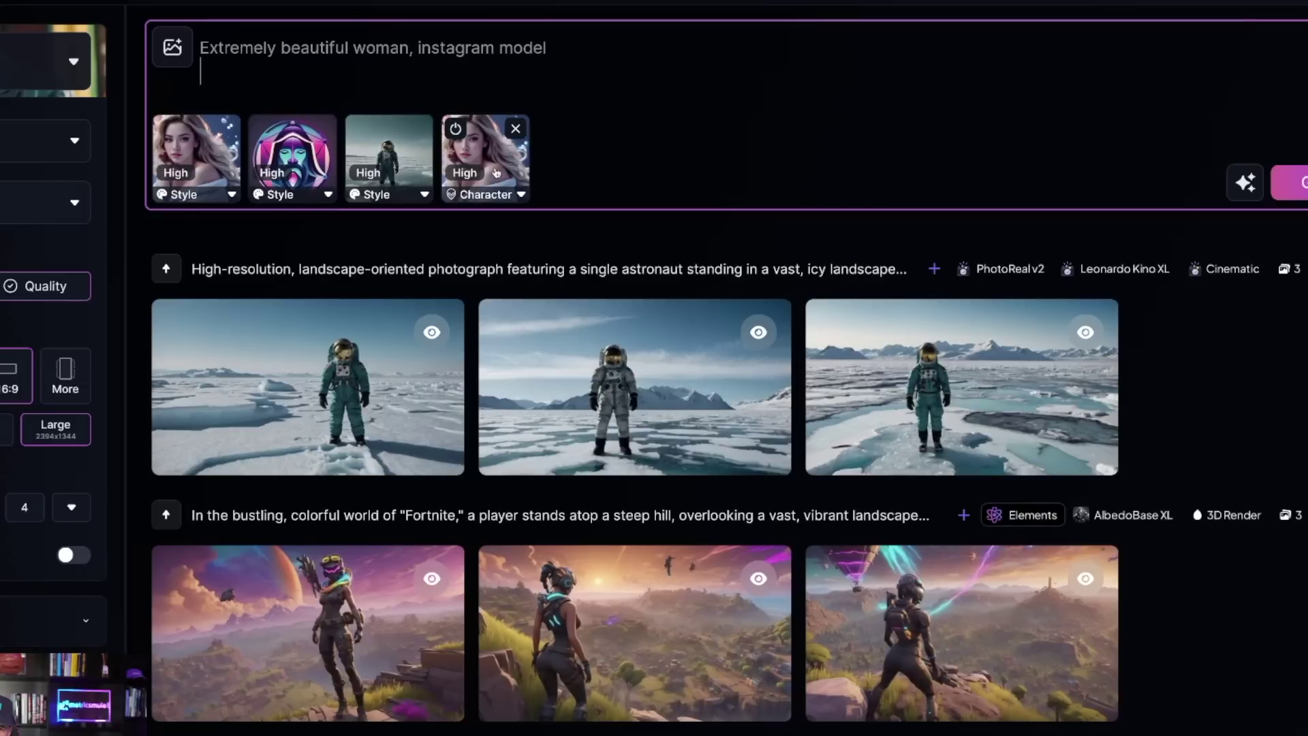
pyautogui.scroll(-1, 472, 170)
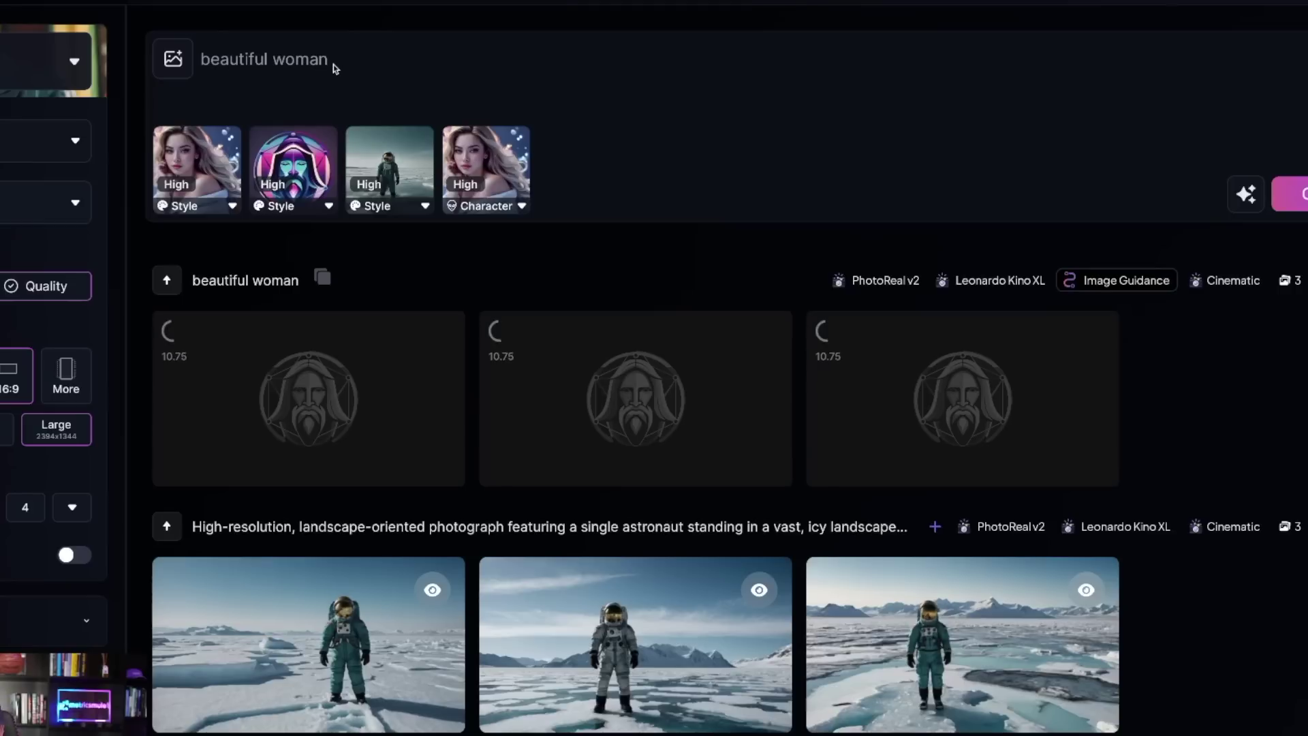
pyautogui.moveTo(376, 151)
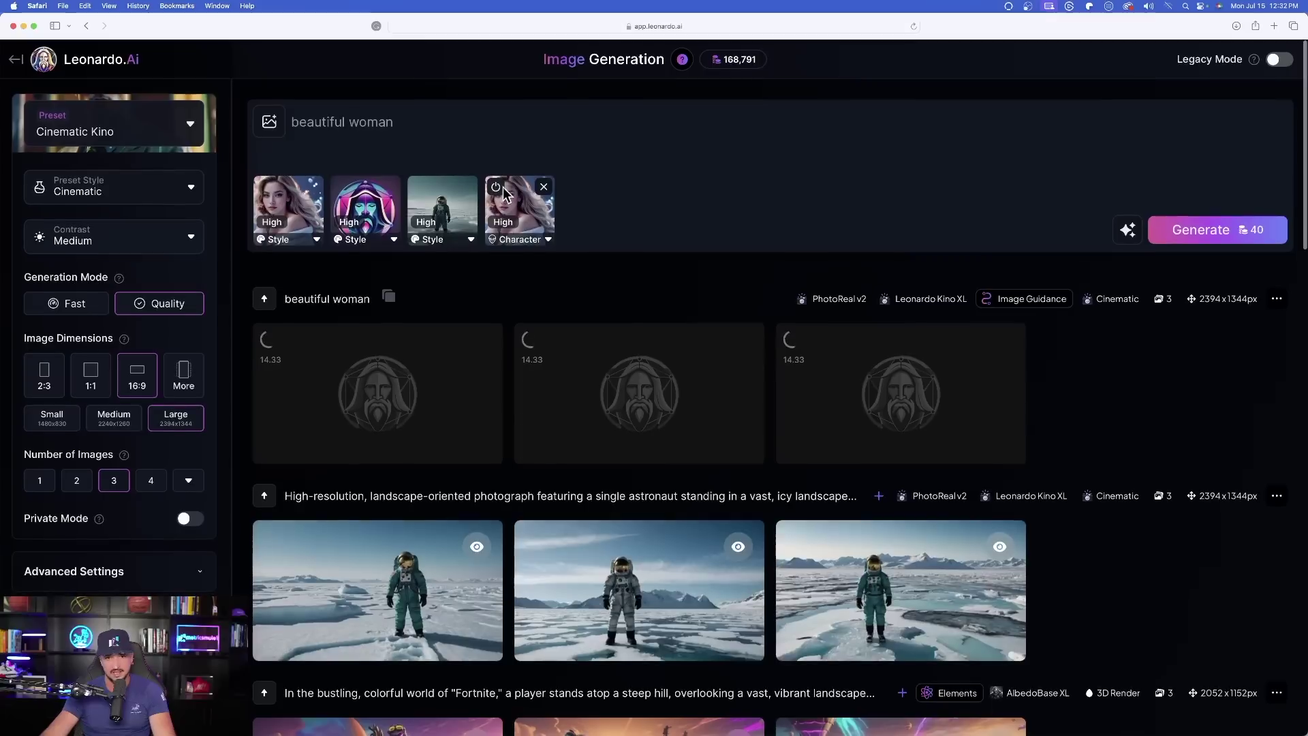
# Remove the Character Reference and generate the "beautiful woman" images again with only the three style references
pyautogui.click(529, 161)
pyautogui.click(359, 147)
pyautogui.click(1186, 240)
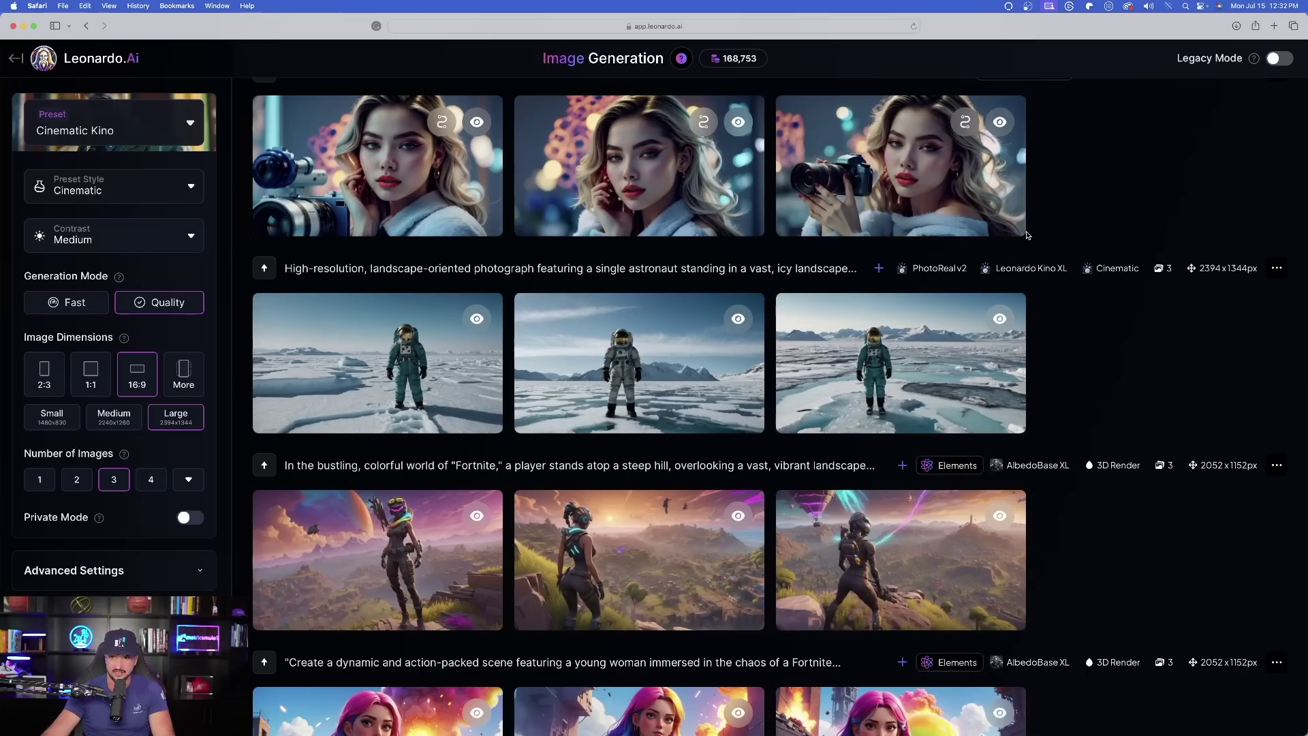
# Examine enlarged images from both "beautiful woman" generations to compare the results with and without the character reference
pyautogui.scroll(1, 1028, 235)
pyautogui.click(644, 179)
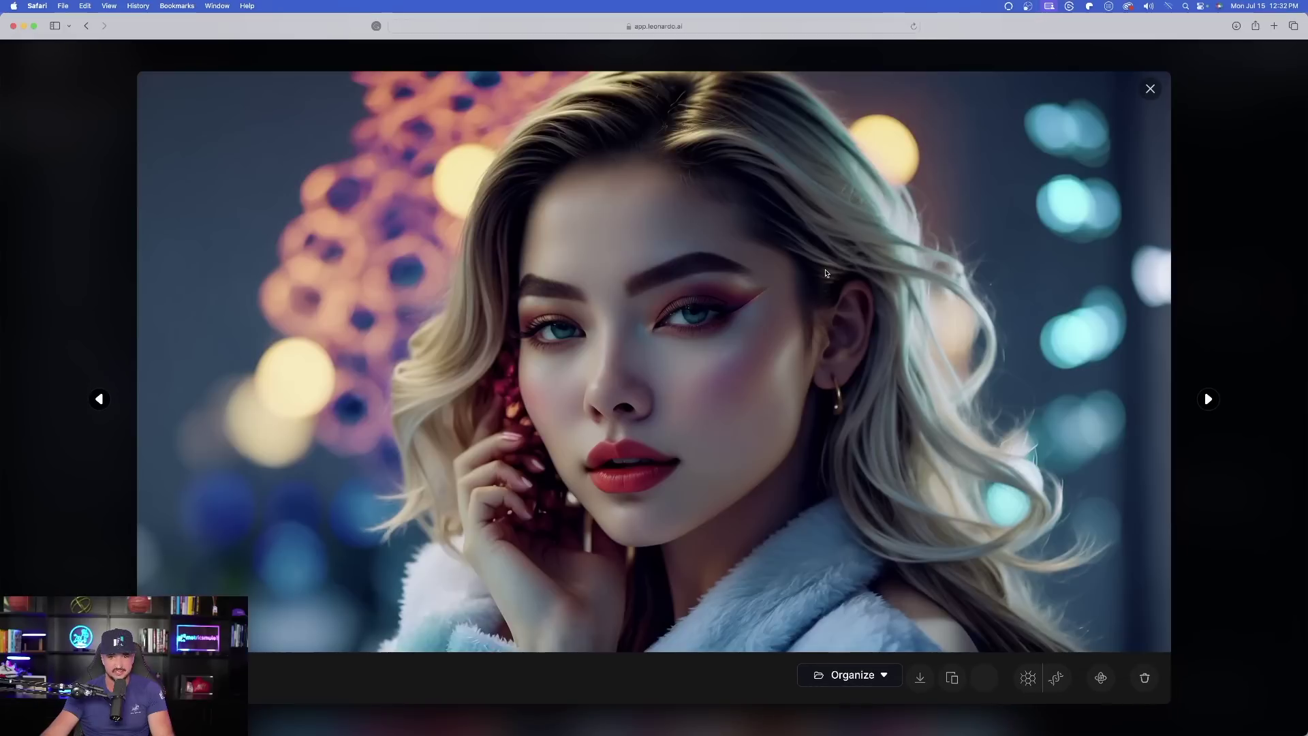
pyautogui.click(1151, 89)
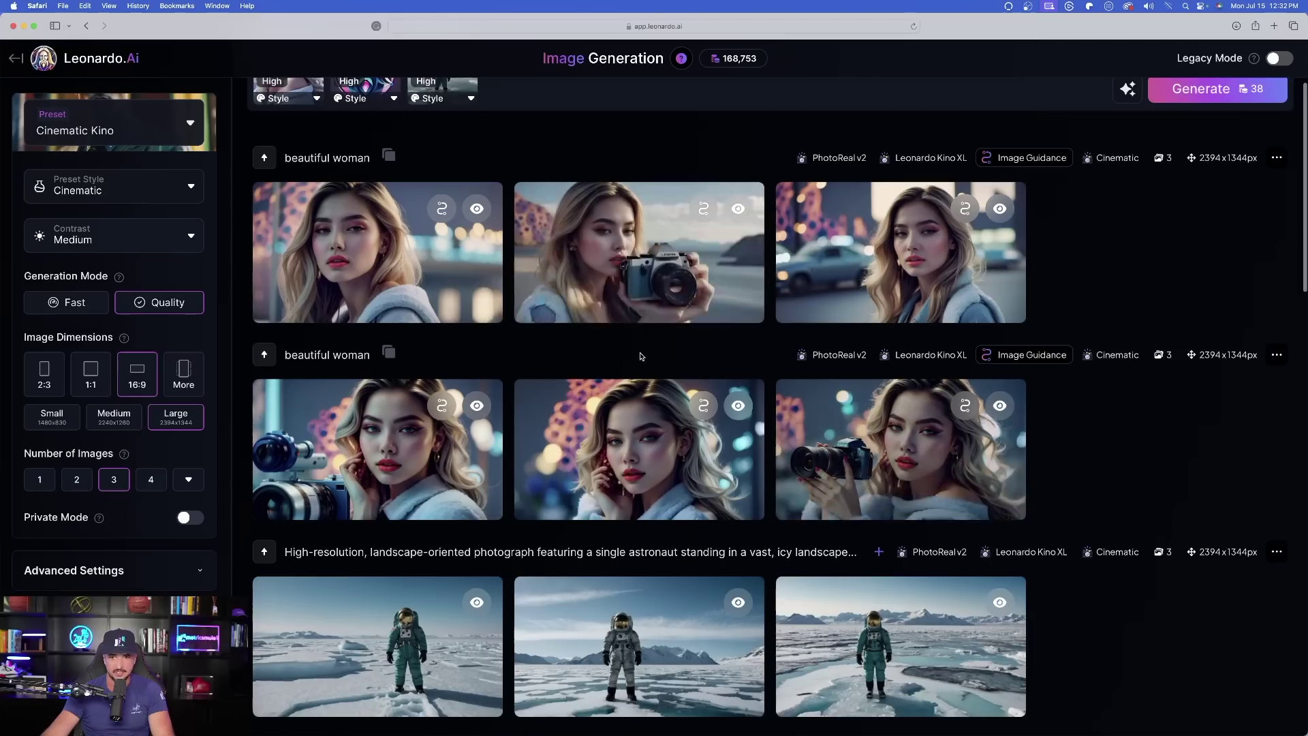
pyautogui.click(366, 241)
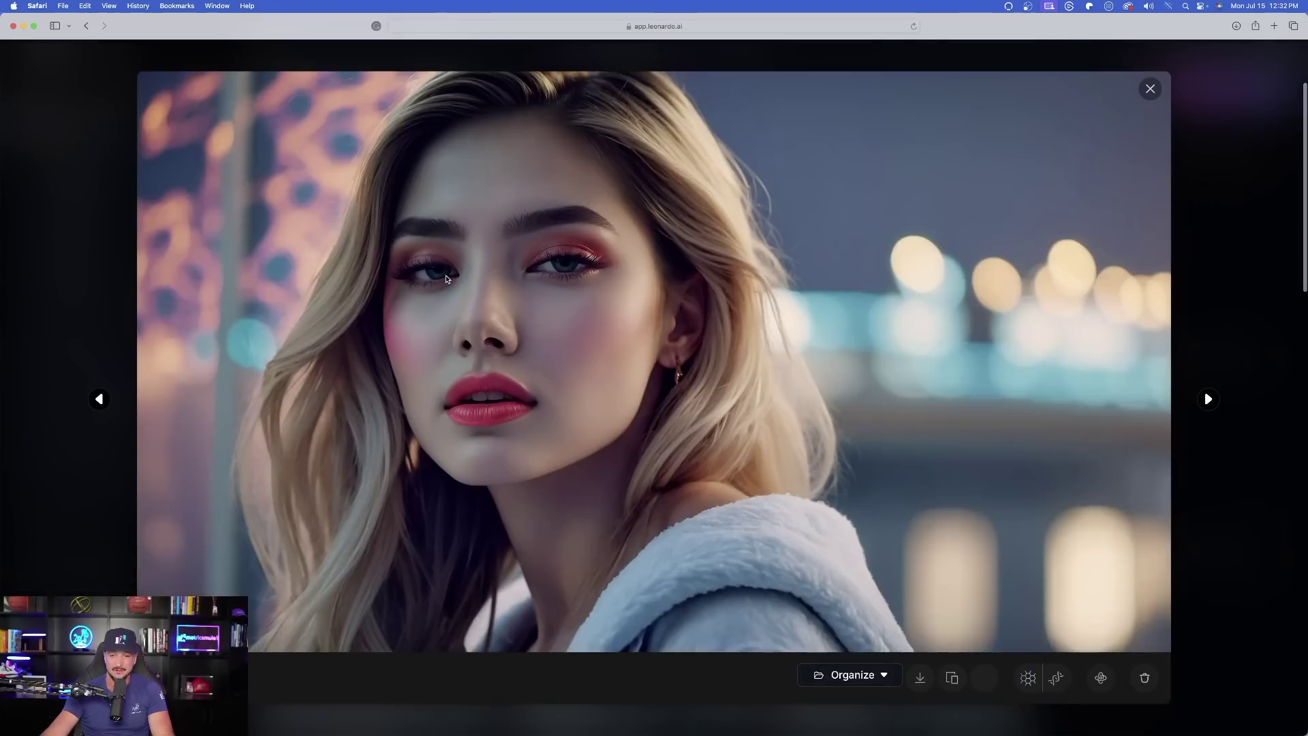
pyautogui.click(1209, 400)
pyautogui.press('Escape')
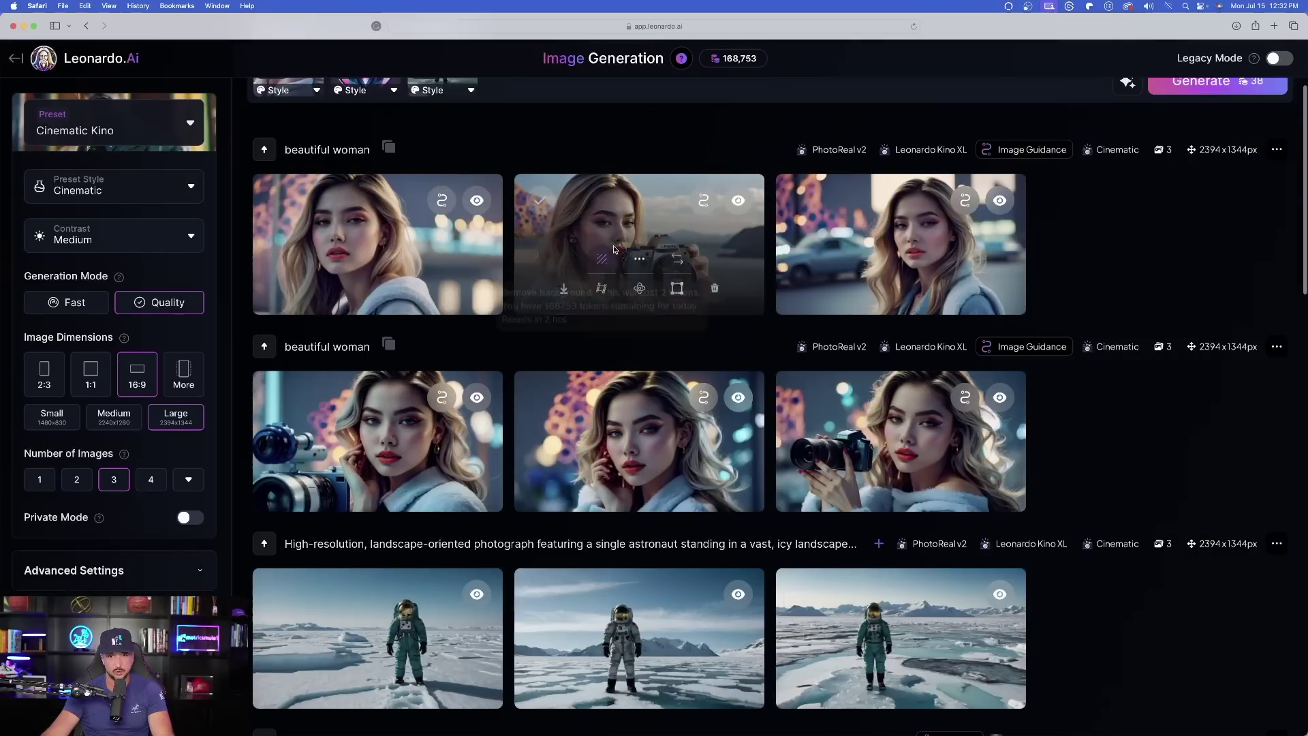
pyautogui.click(624, 226)
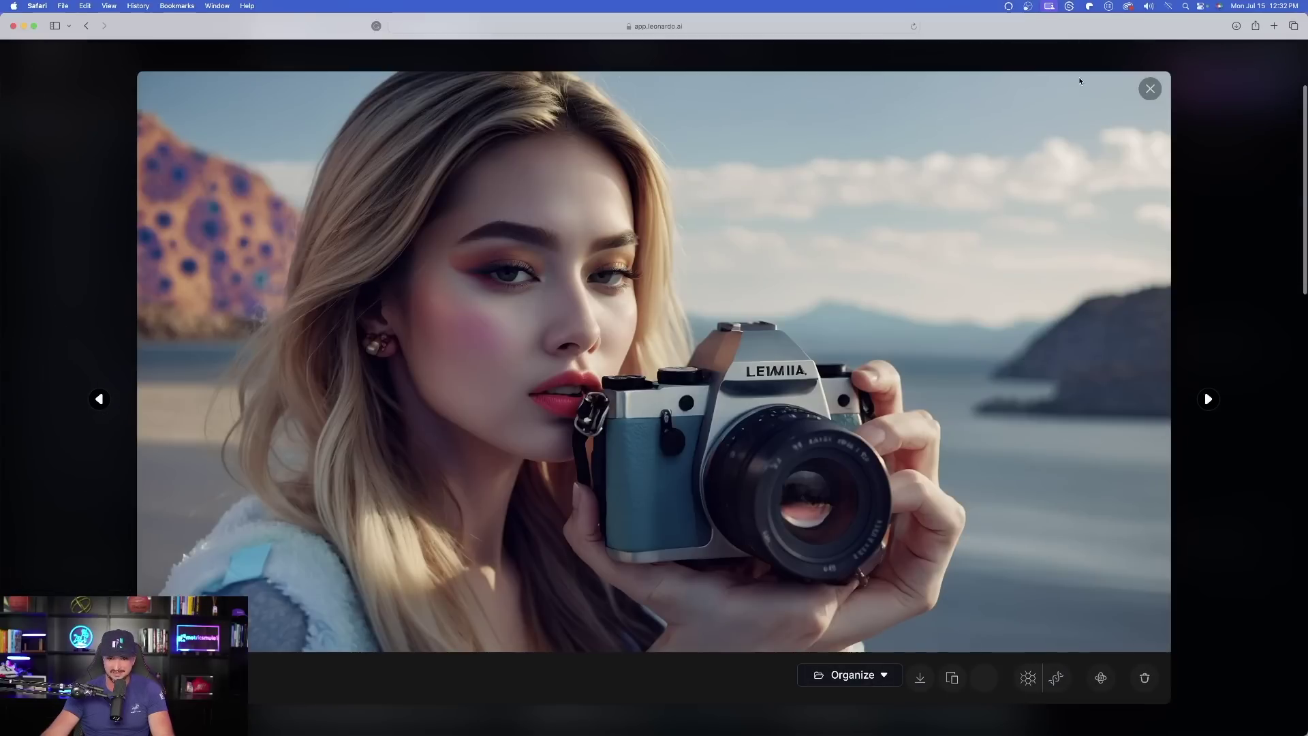
pyautogui.click(1151, 88)
pyautogui.click(379, 243)
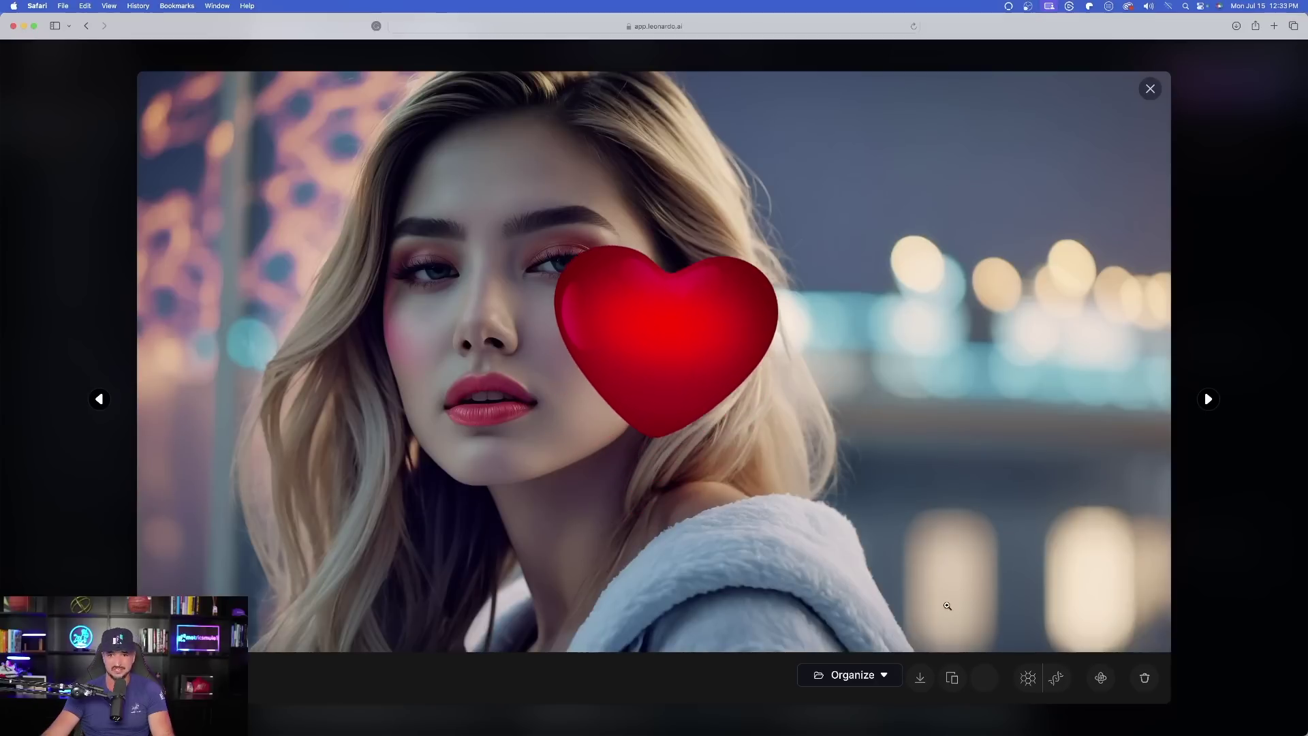
pyautogui.click(1151, 88)
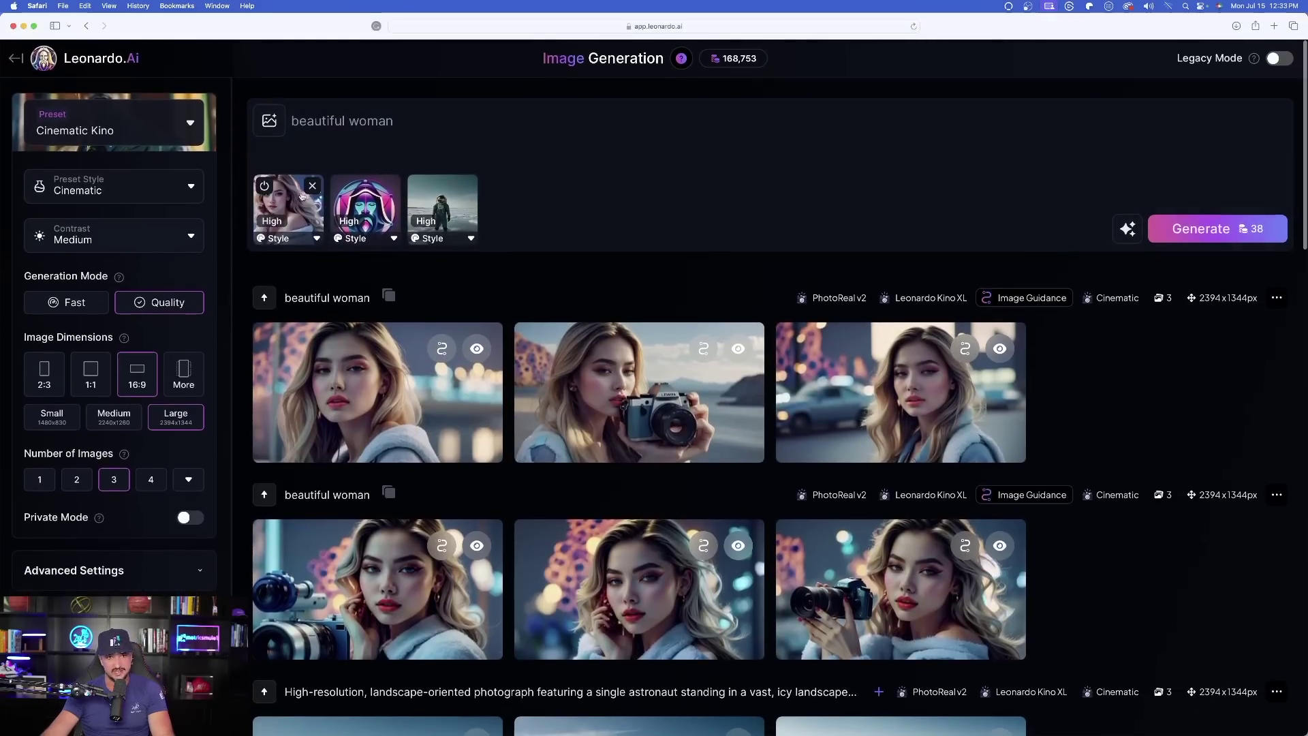
# Set the Image Influence of the astronaut style reference to about 0.86 and the blonde woman style reference to about 0.40
pyautogui.click(423, 235)
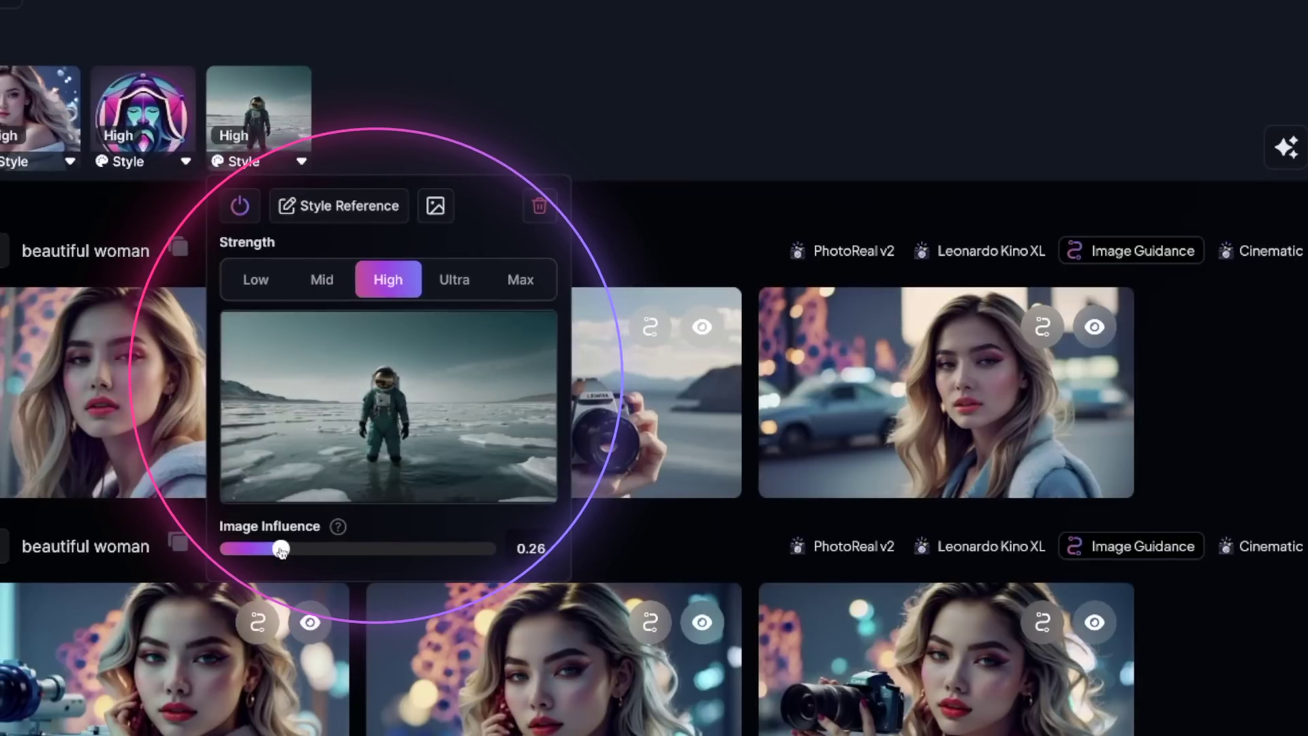
pyautogui.moveTo(457, 497); pyautogui.dragTo(557, 497)
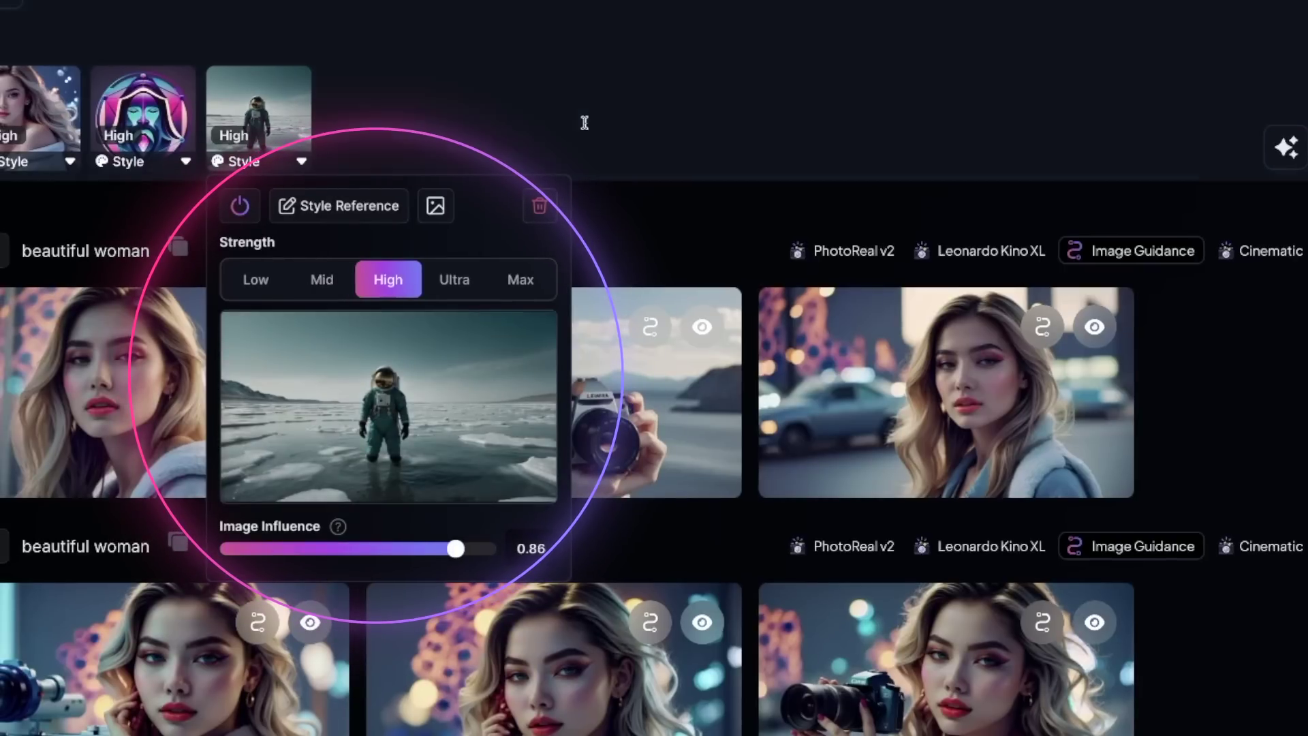
pyautogui.click(587, 121)
pyautogui.click(28, 110)
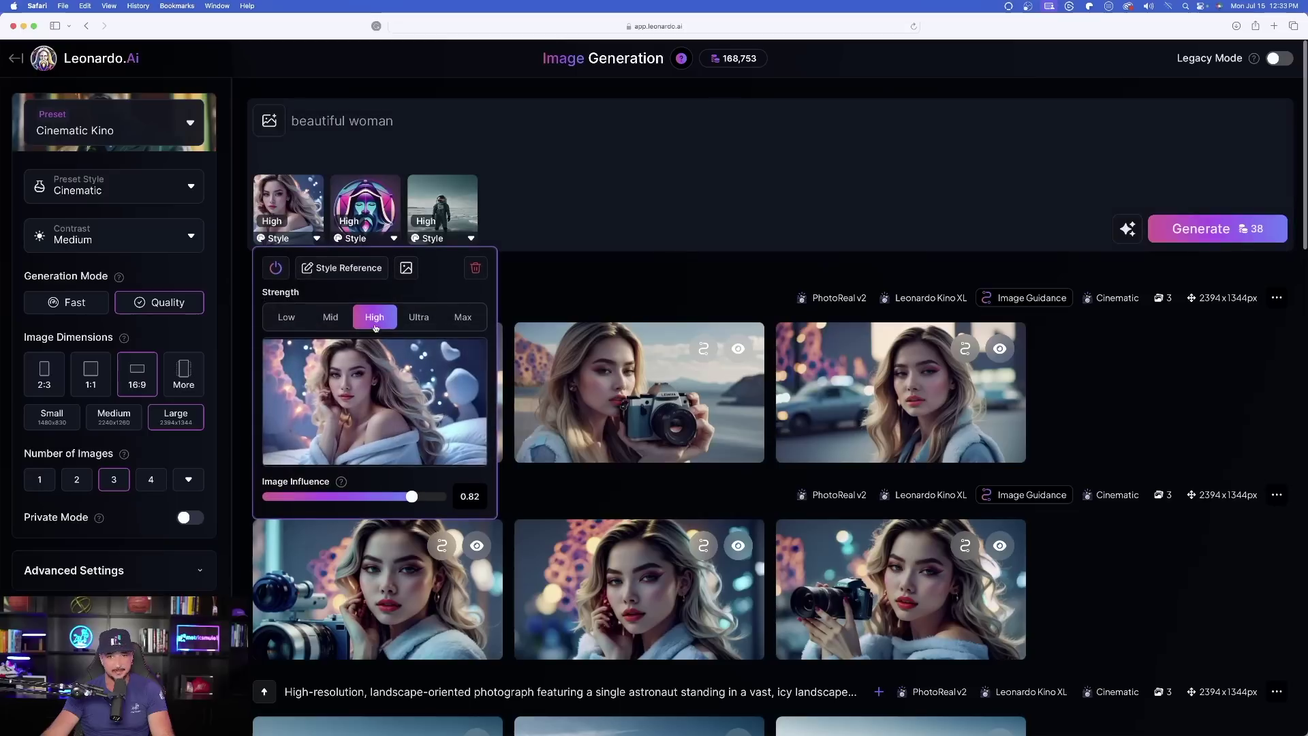
pyautogui.moveTo(412, 498); pyautogui.dragTo(338, 499)
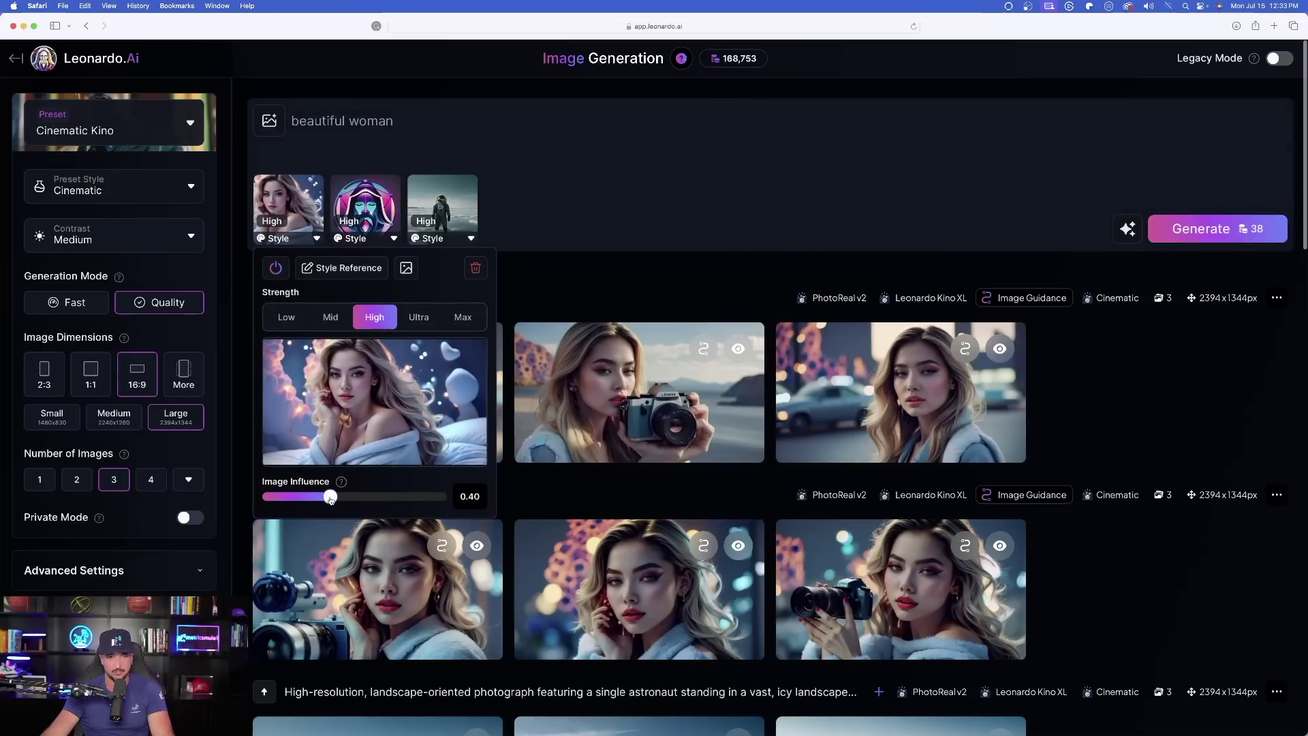
# Check the hooded wizard reference's influence and generate a new set of "beautiful woman" images with the rebalanced style references
pyautogui.click(393, 238)
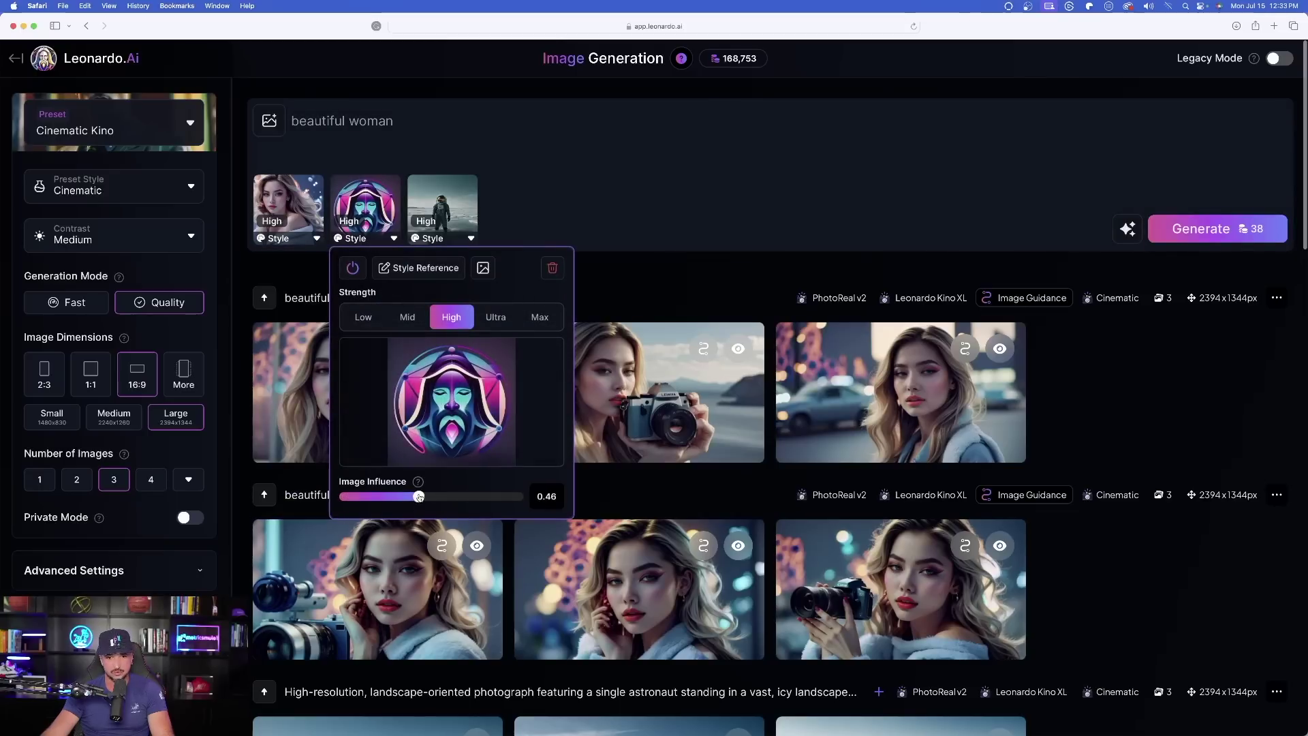
pyautogui.click(409, 146)
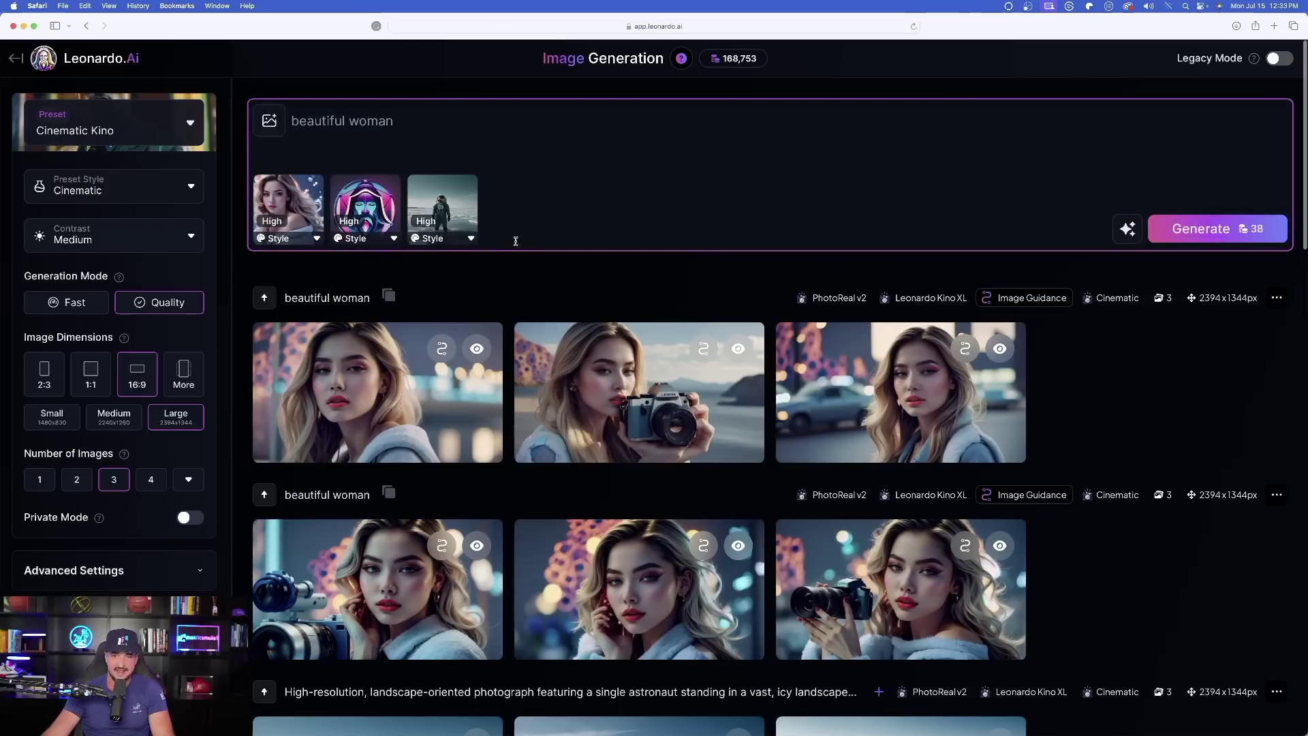
pyautogui.moveTo(428, 235)
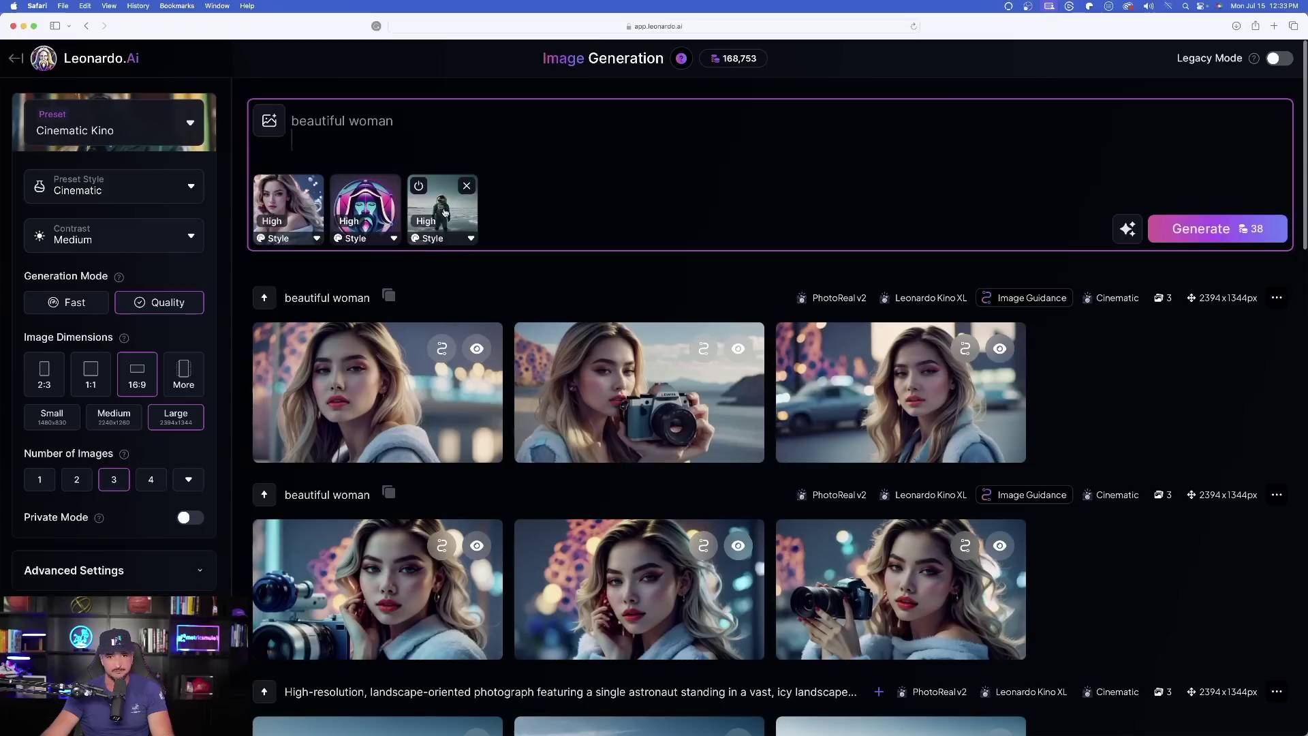
pyautogui.click(1202, 231)
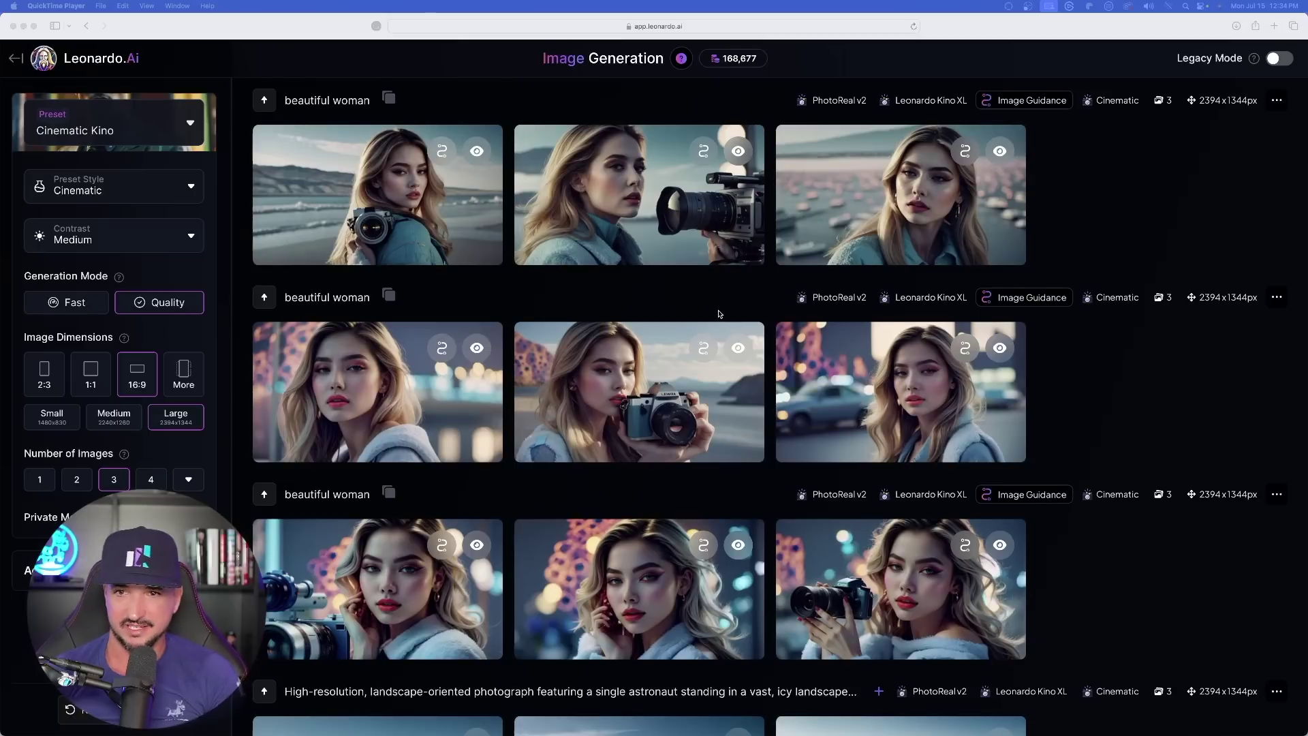
# Enlarge a result of the newest generation and read through a "beautiful woman" image's prompt details and image guidance
pyautogui.scroll(1, 719, 314)
pyautogui.click(920, 286)
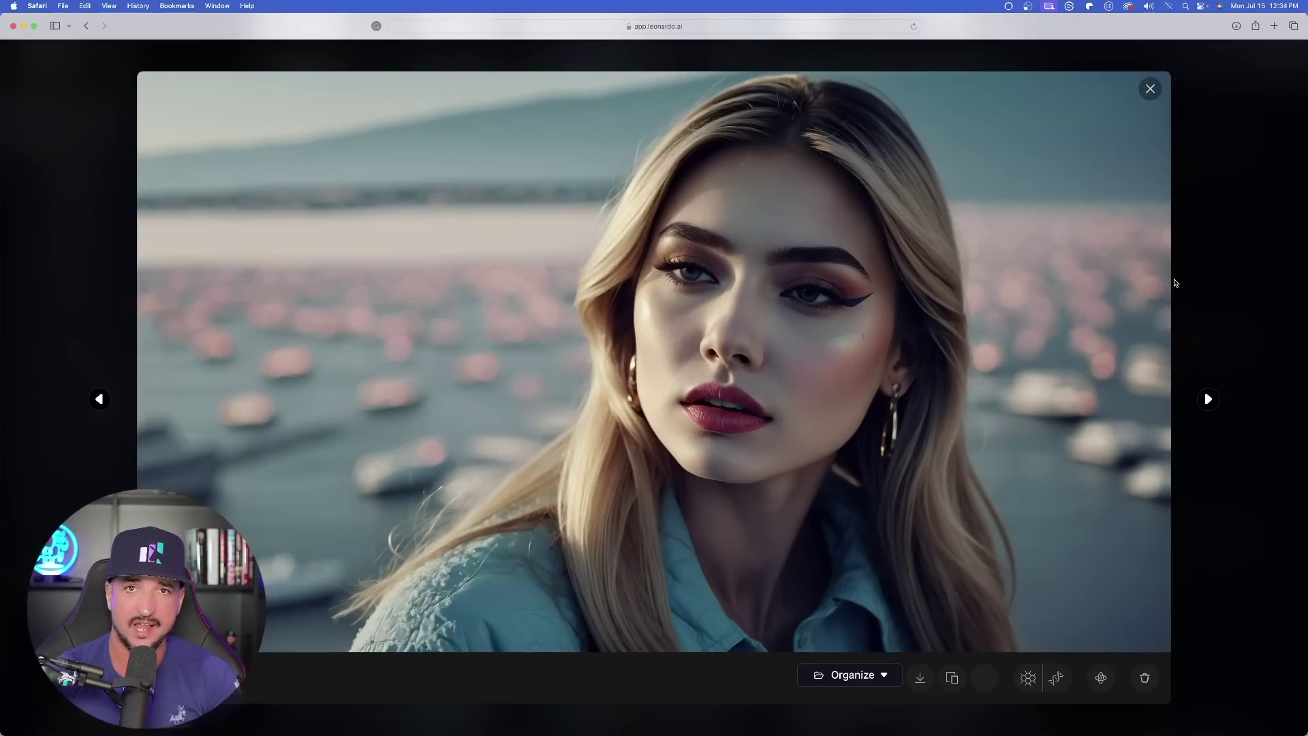
pyautogui.scroll(-2, 1203, 253)
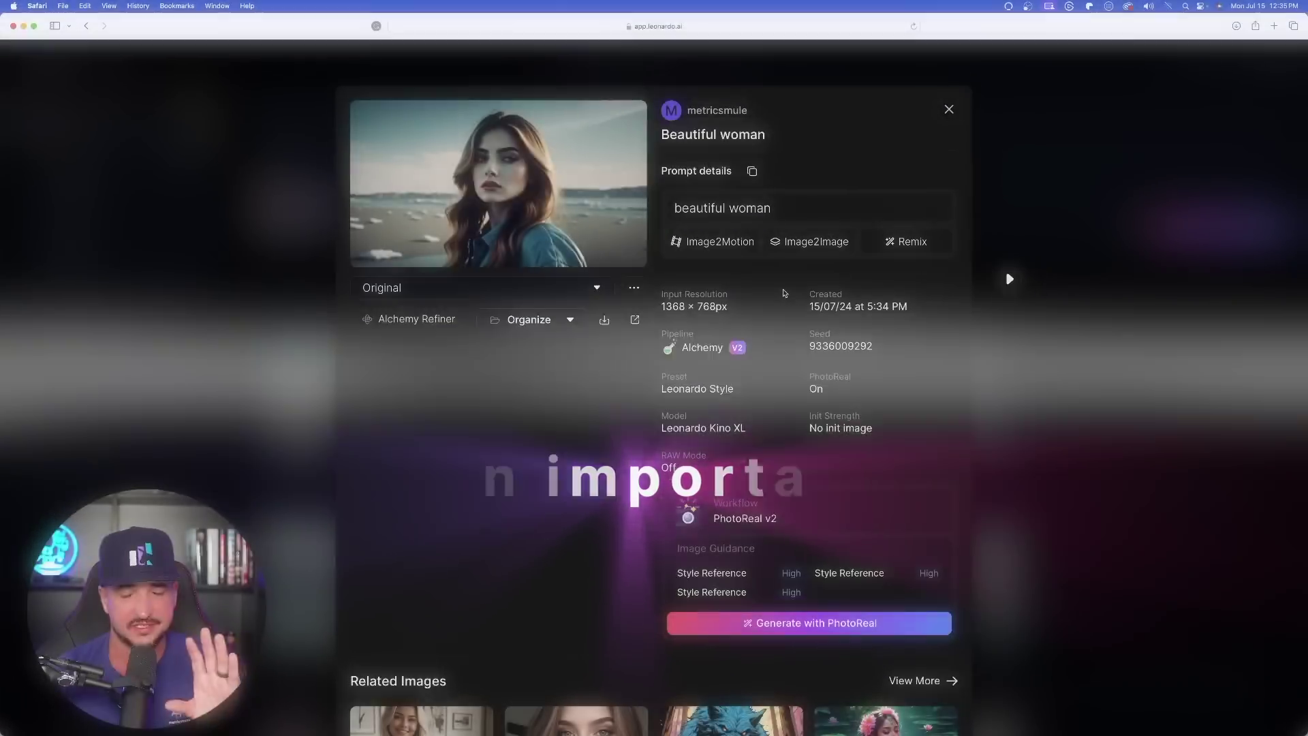
pyautogui.scroll(-1, 884, 126)
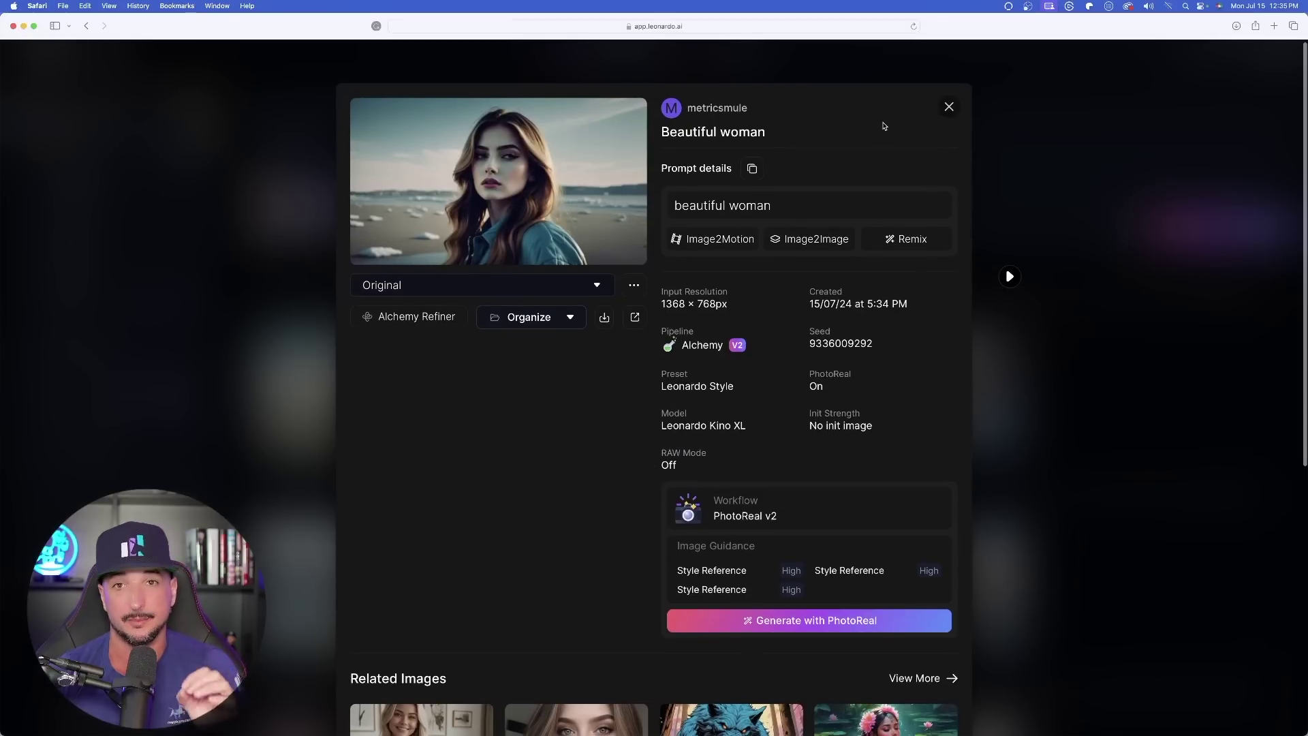
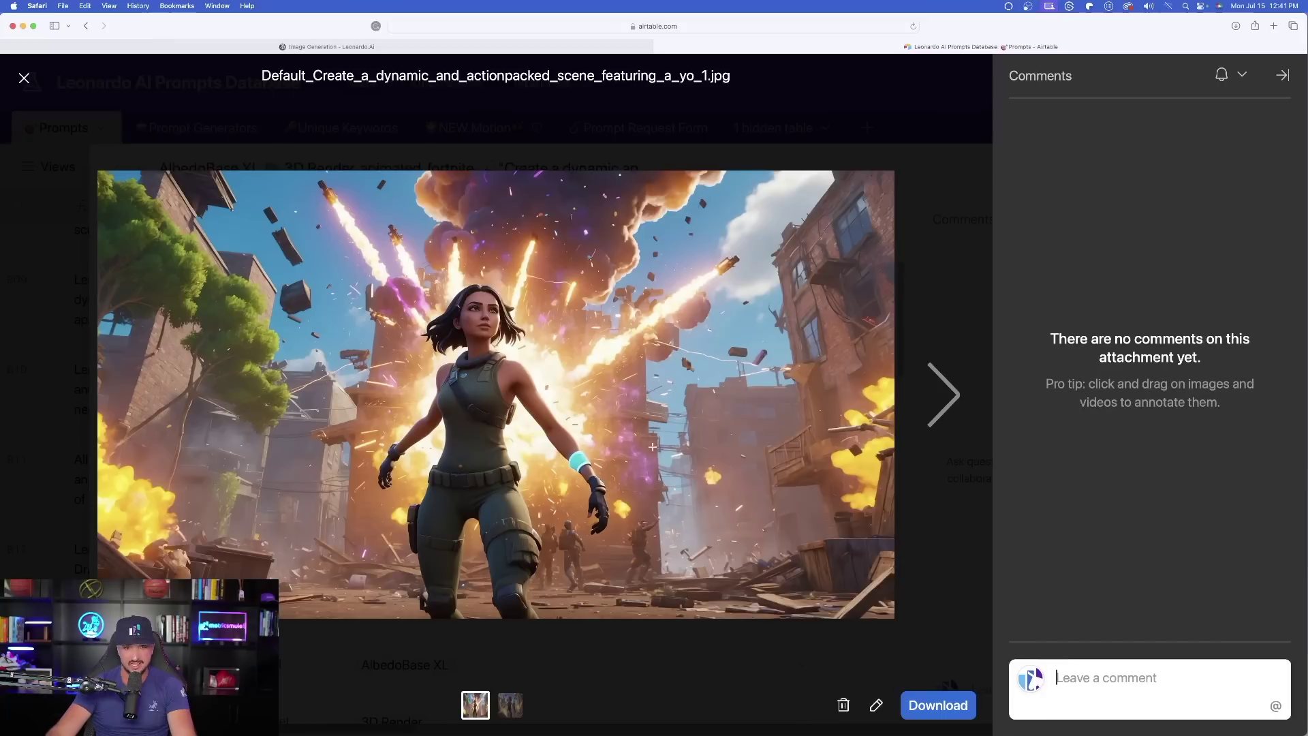
# Examine both enlarged images of the Fortnite battlefield record, then review its finetuned model, Alchemy preset and tags
pyautogui.click(945, 398)
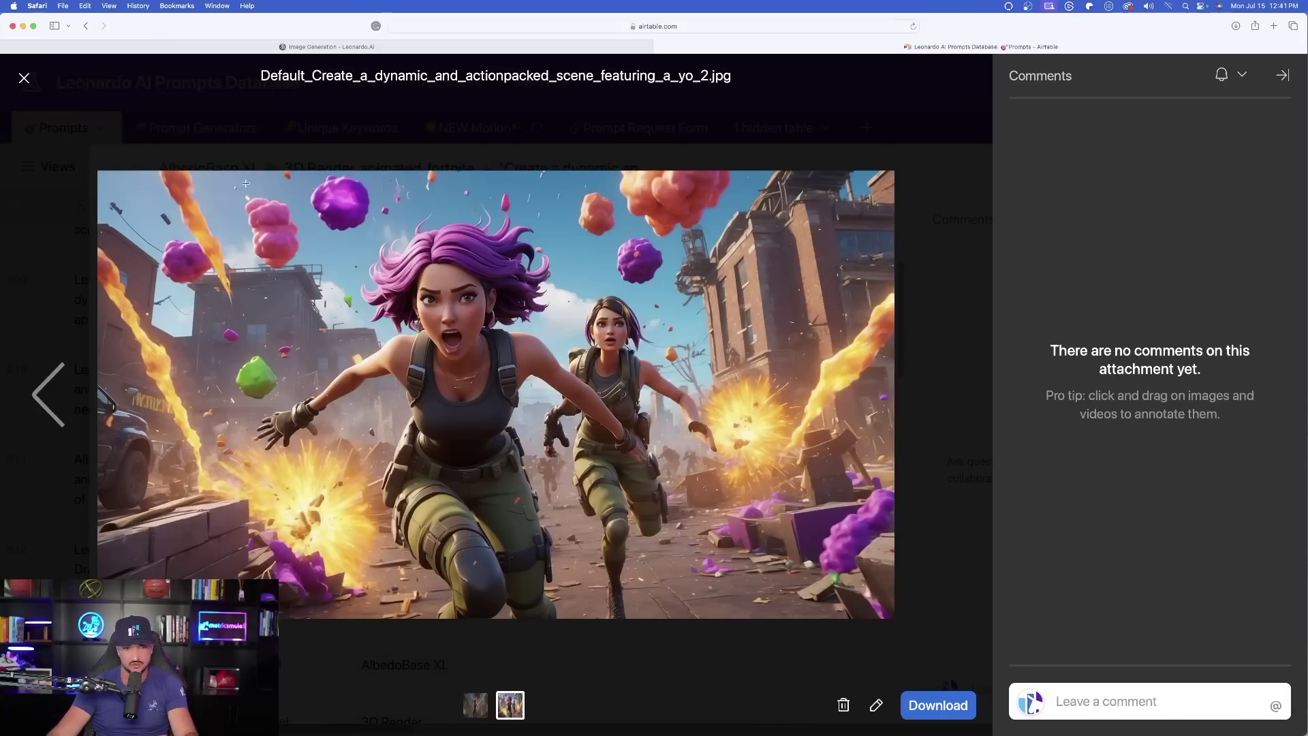
pyautogui.press('Escape')
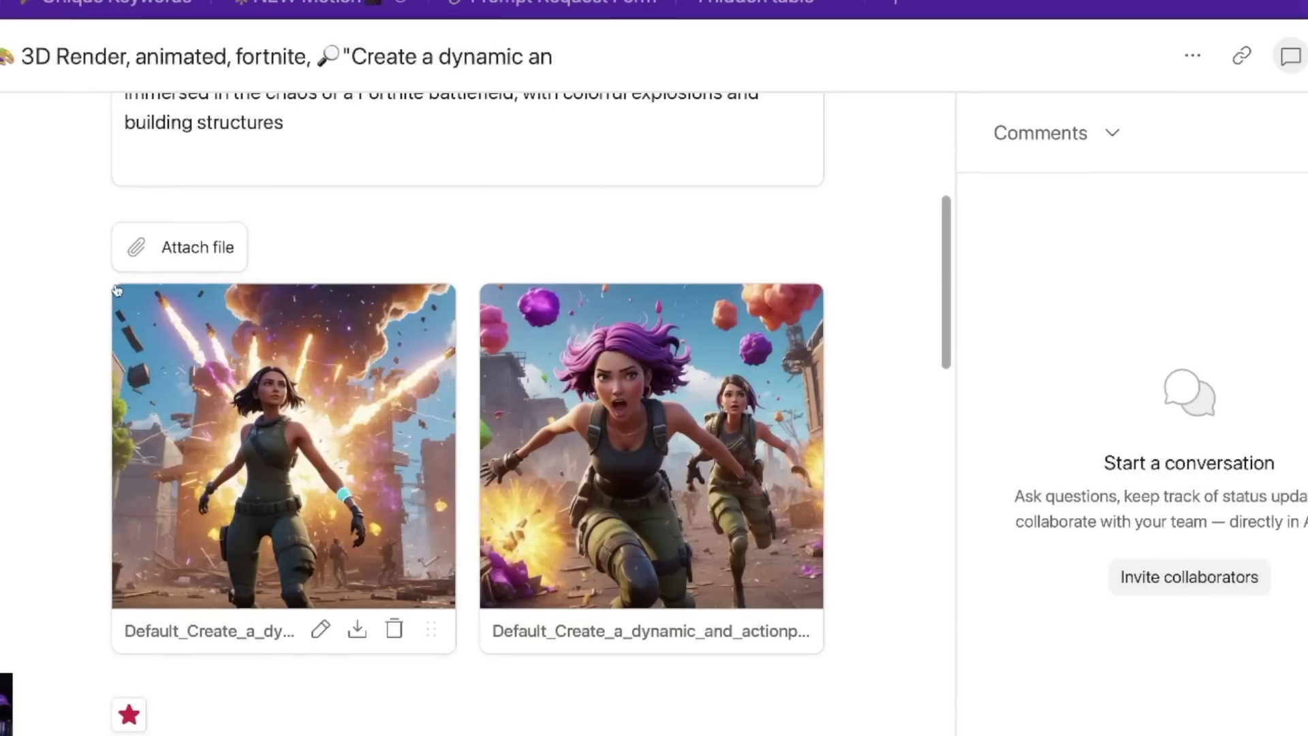
pyautogui.scroll(-10, 219, 266)
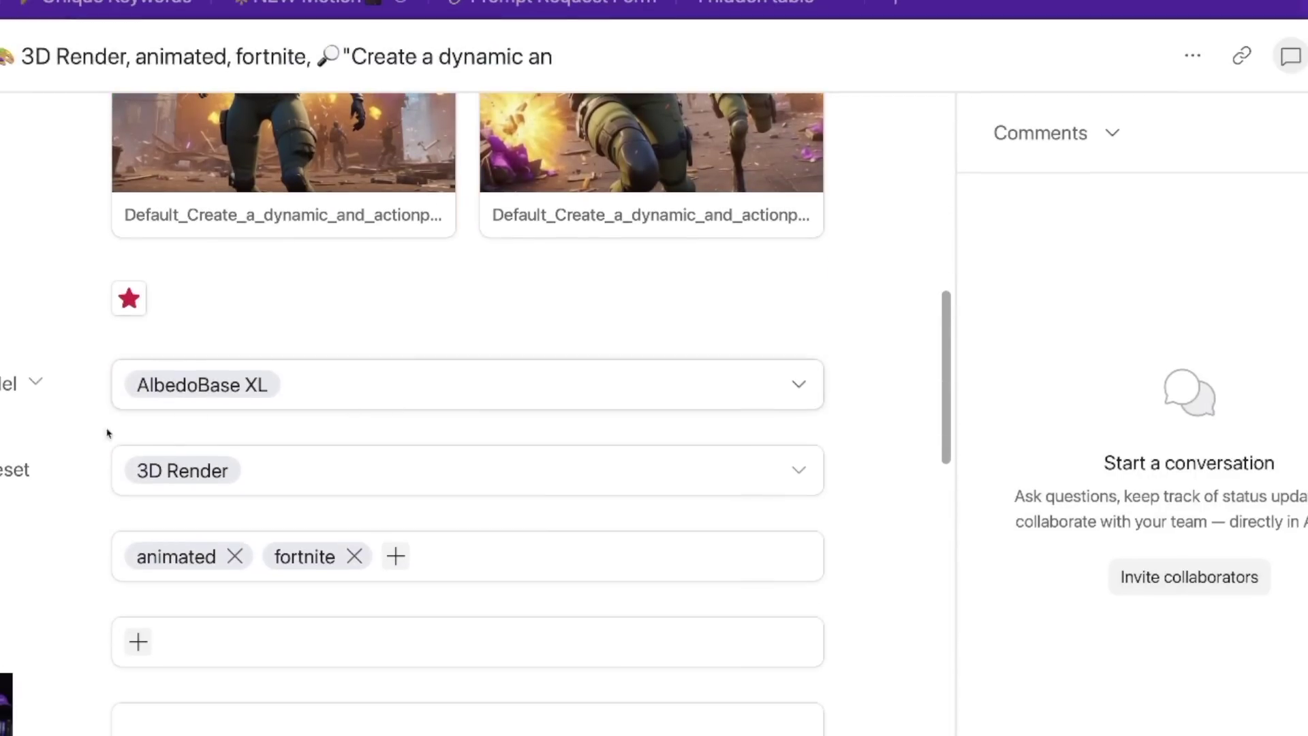
pyautogui.scroll(-5, 229, 455)
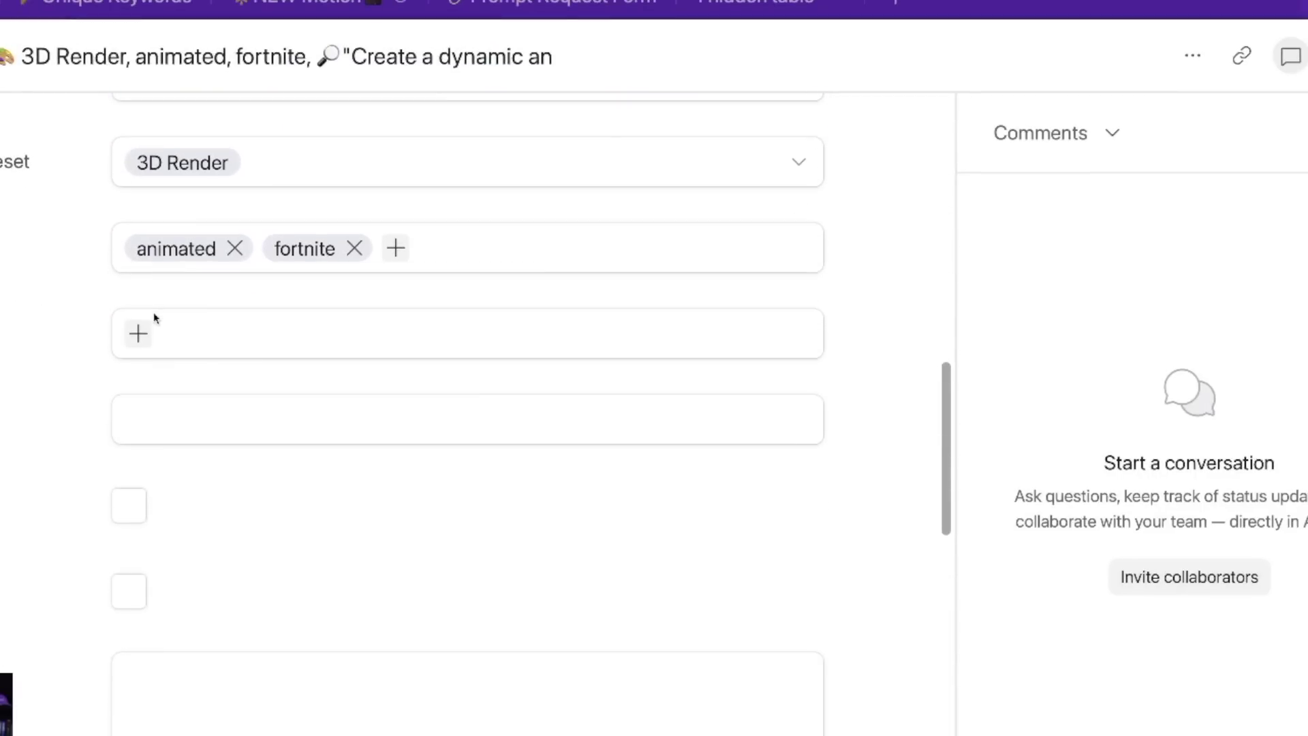
pyautogui.scroll(10, 157, 318)
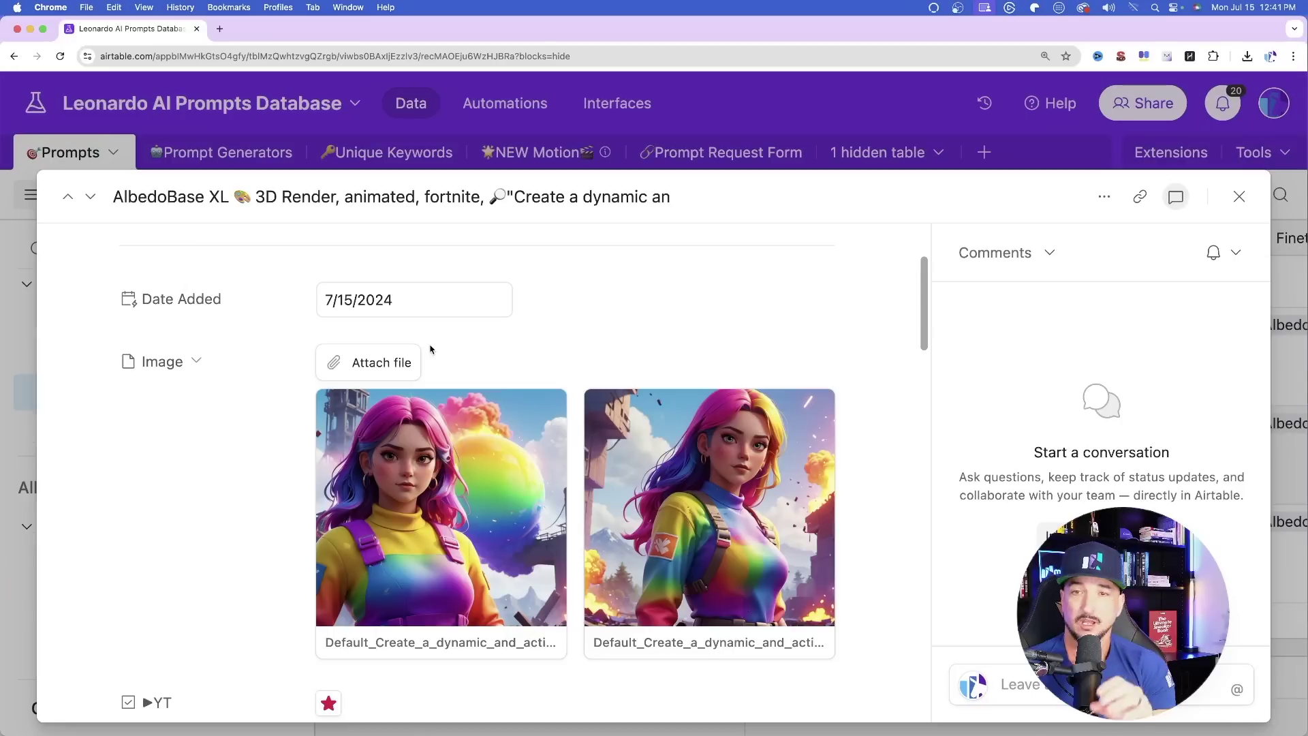
# Compare both enlarged rainbow-outfit images of the second Fortnite battlefield record and check the record's Strength field
pyautogui.scroll(-3, 614, 289)
pyautogui.click(482, 407)
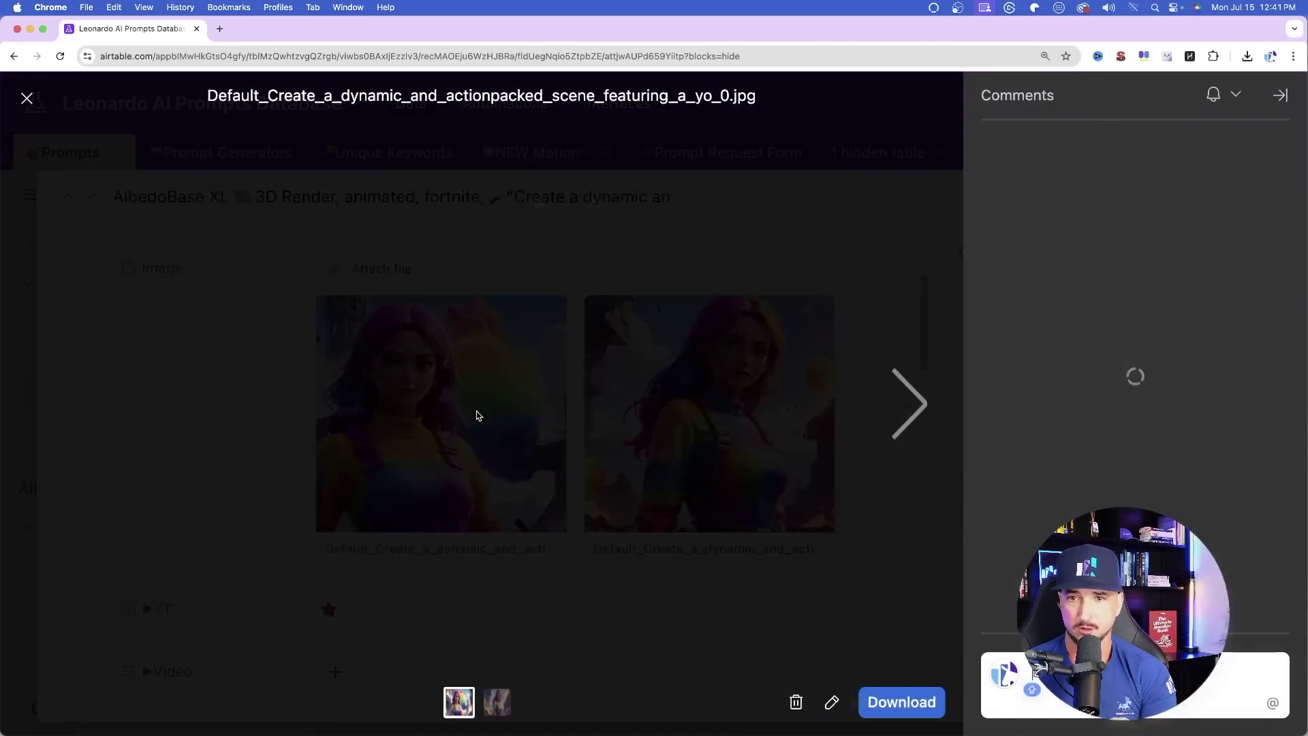
pyautogui.click(908, 405)
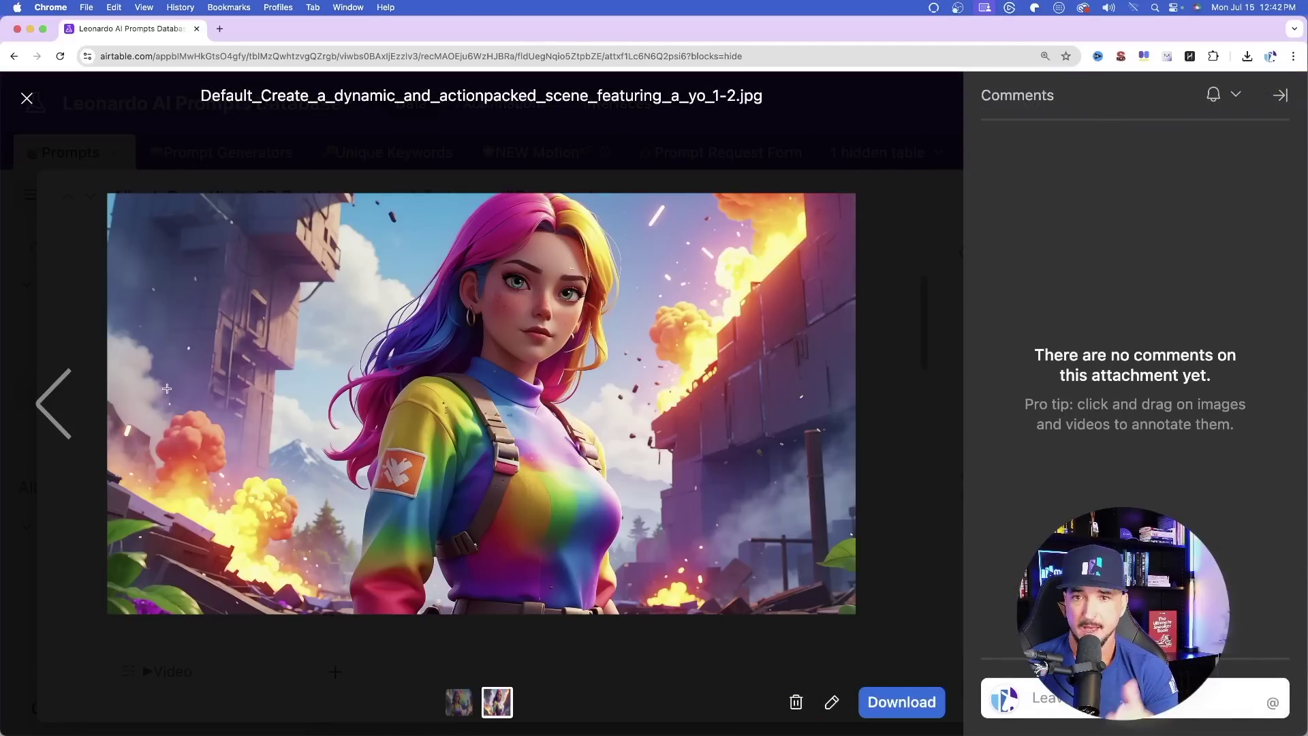
pyautogui.click(67, 397)
pyautogui.click(907, 407)
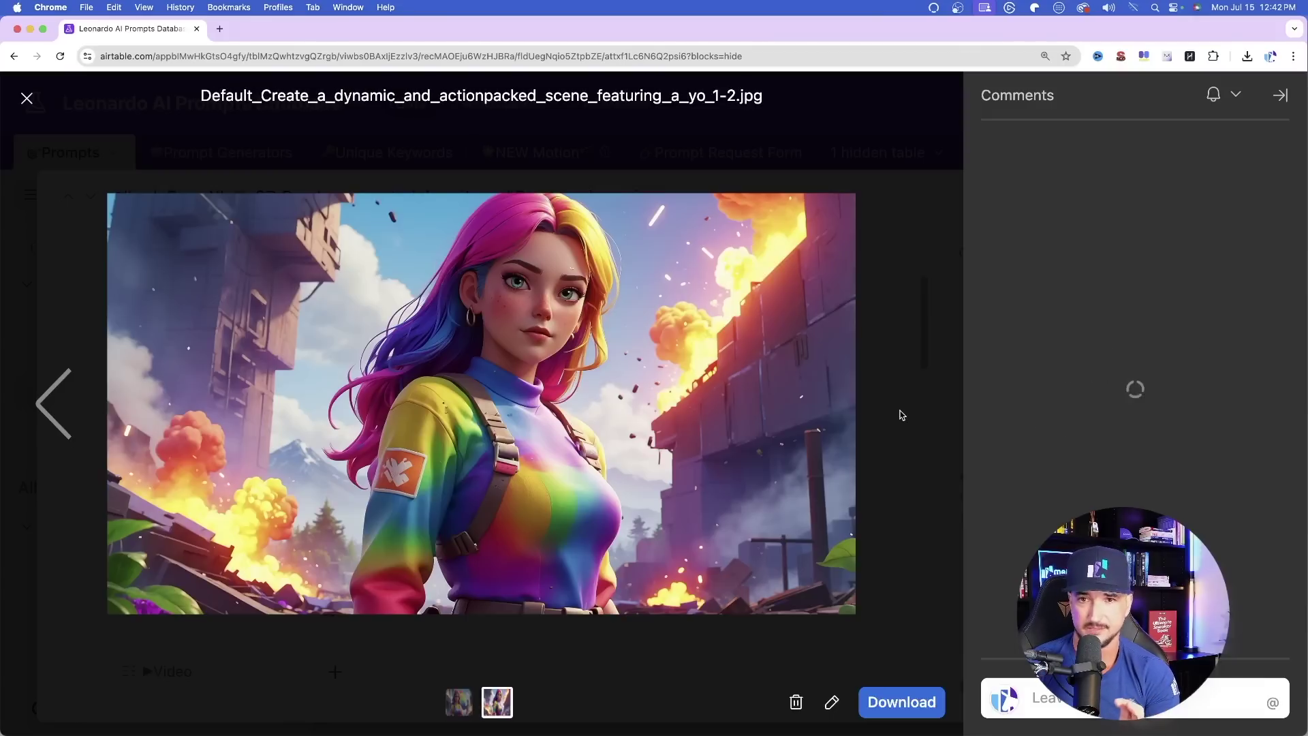
pyautogui.press('Escape')
pyautogui.click(319, 602)
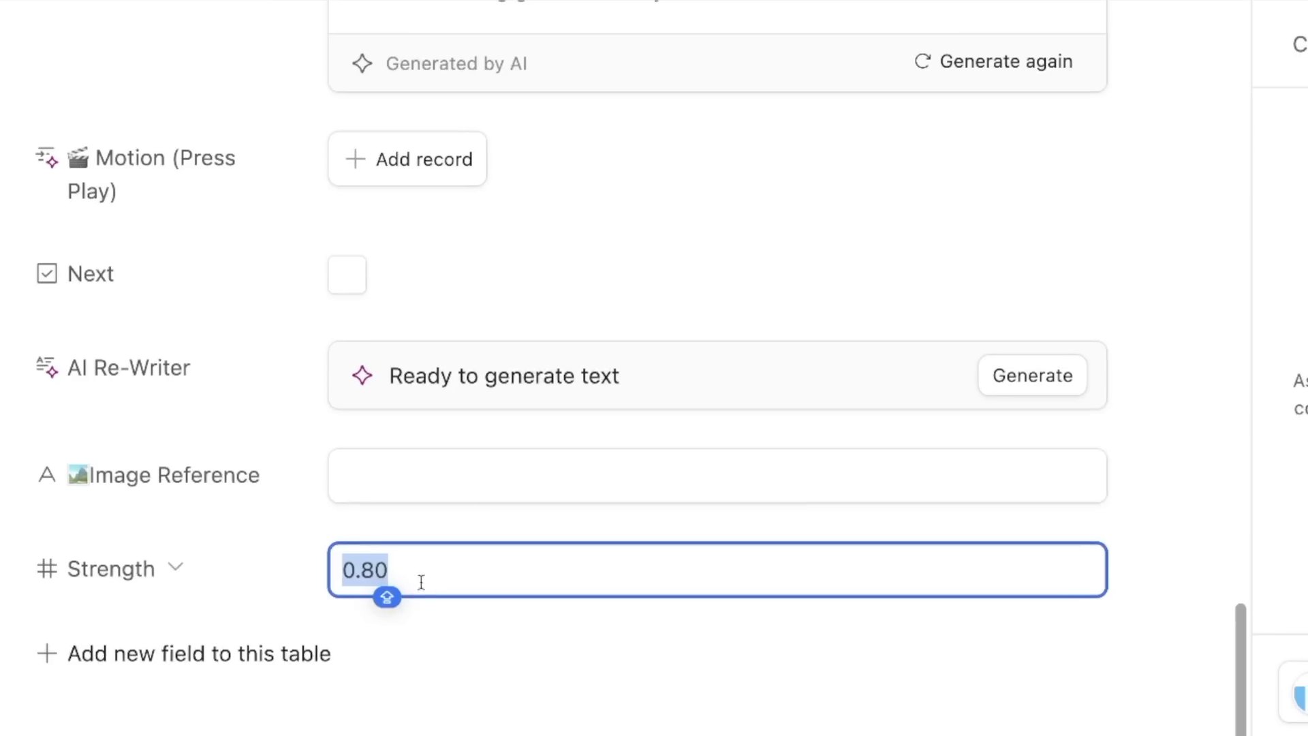
pyautogui.click(351, 604)
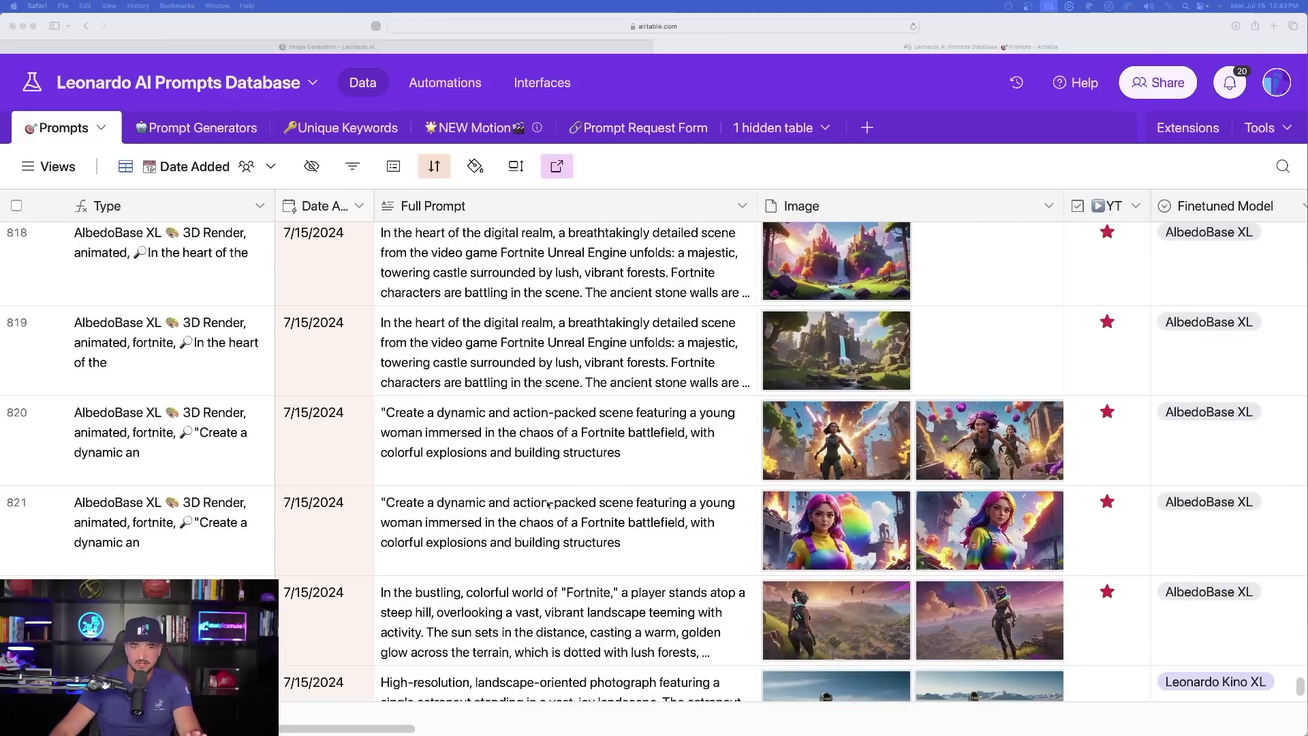
# Reopen record 821 to review its full prompt and rainbow-outfit images, and close it
pyautogui.click(49, 503)
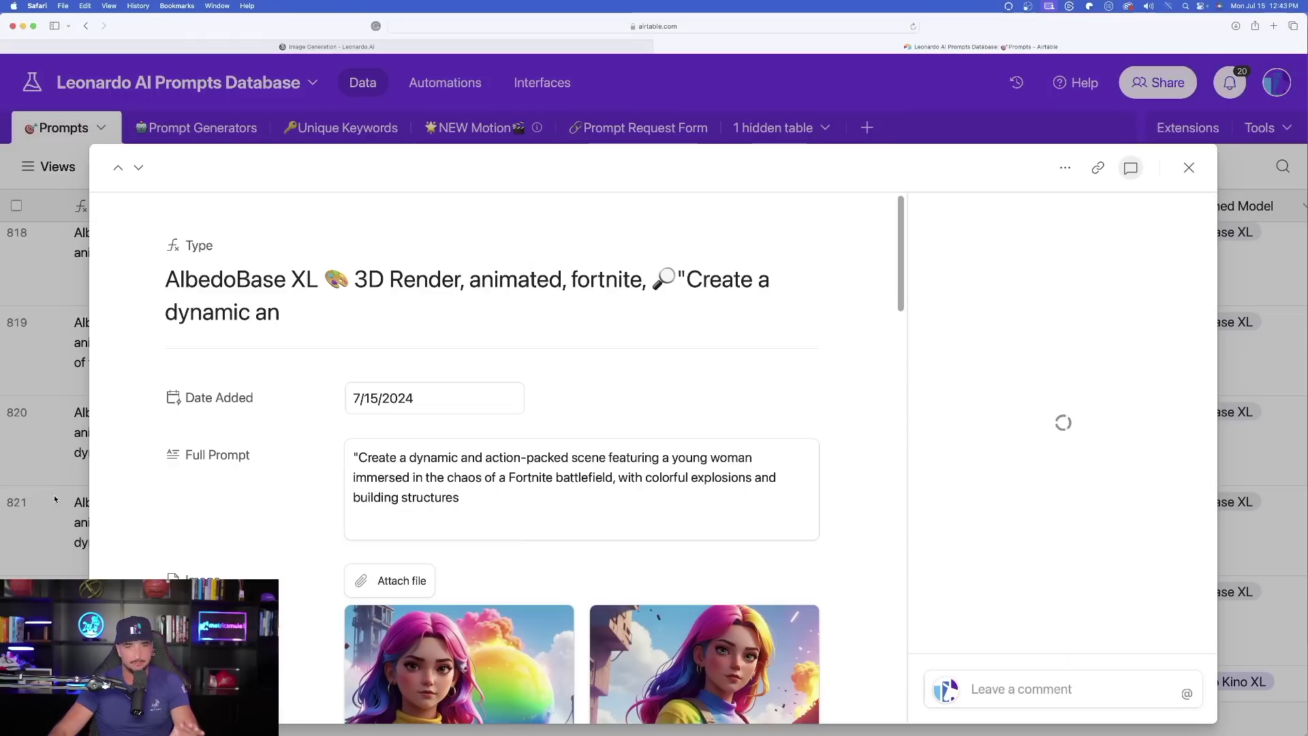
pyautogui.scroll(-1, 443, 513)
pyautogui.scroll(-2, 442, 512)
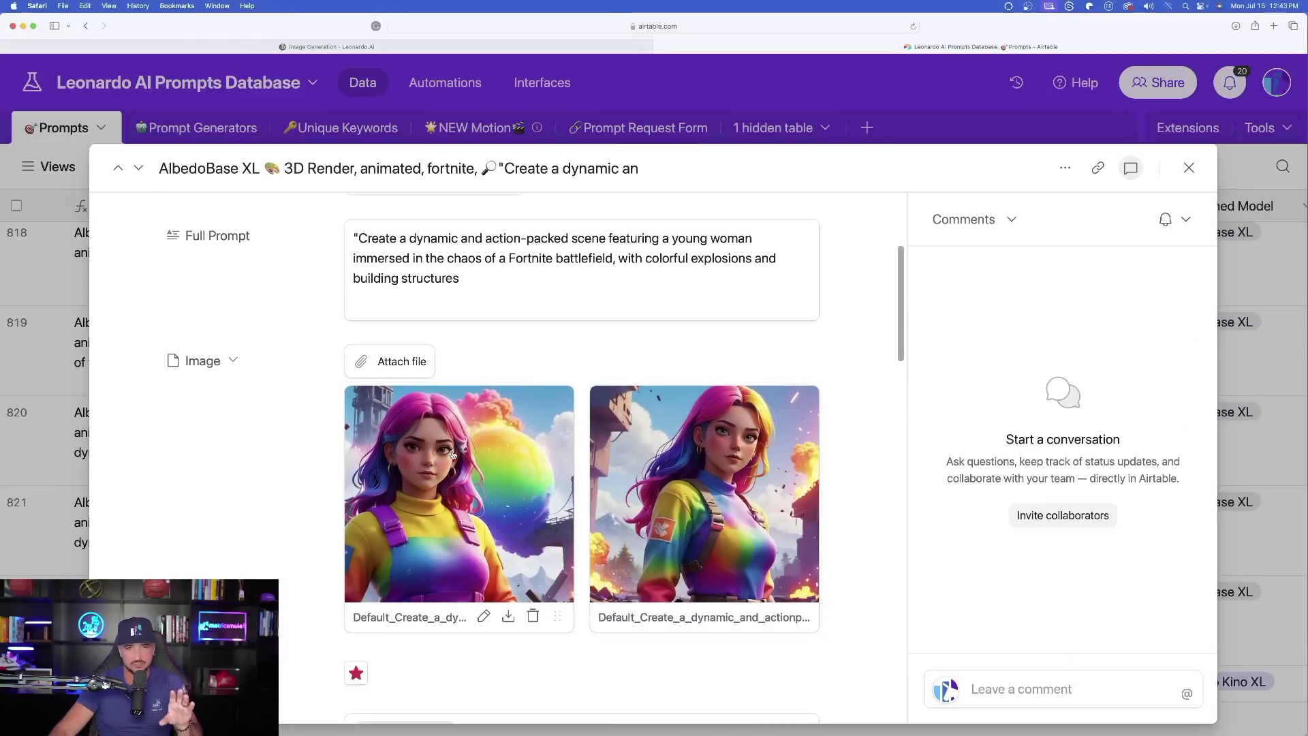
pyautogui.click(1189, 170)
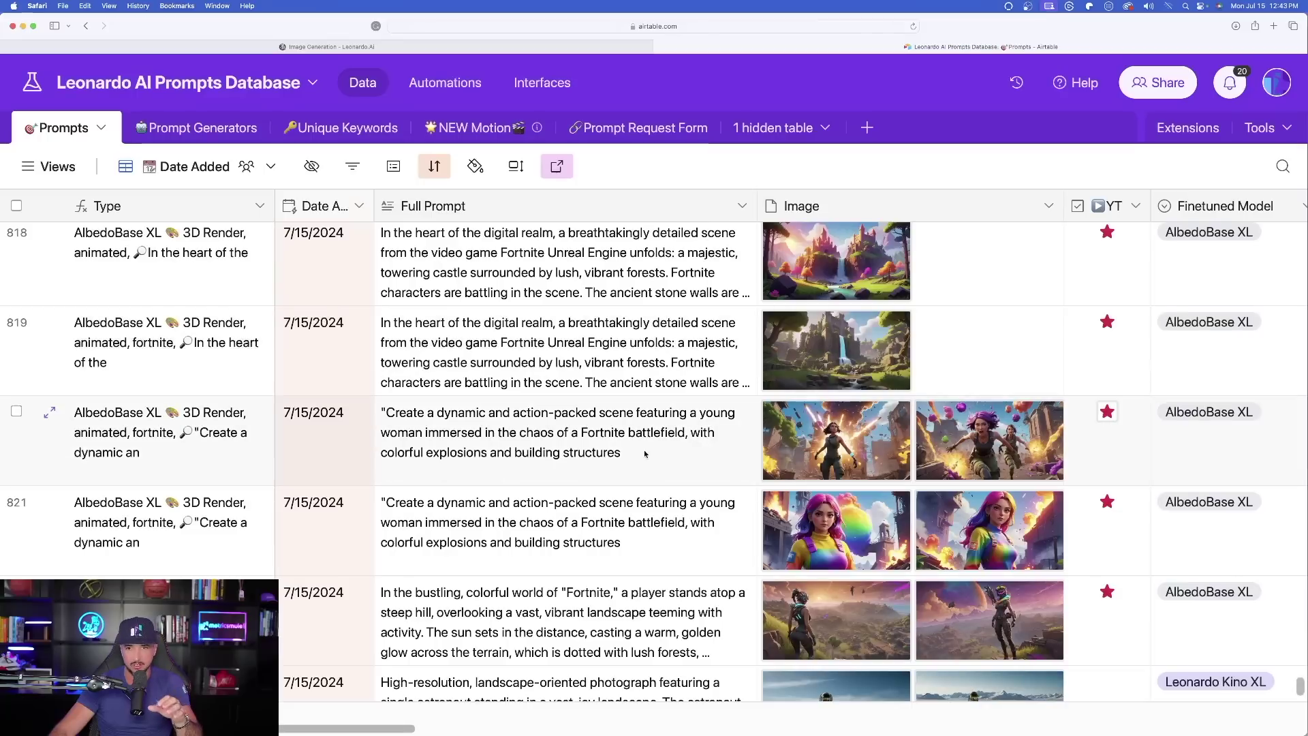
# Open the "In the bustling, colorful world of Fortnite" record and read its full prompt, model, preset, tags, element and element strength
pyautogui.click(413, 608)
pyautogui.press('Escape')
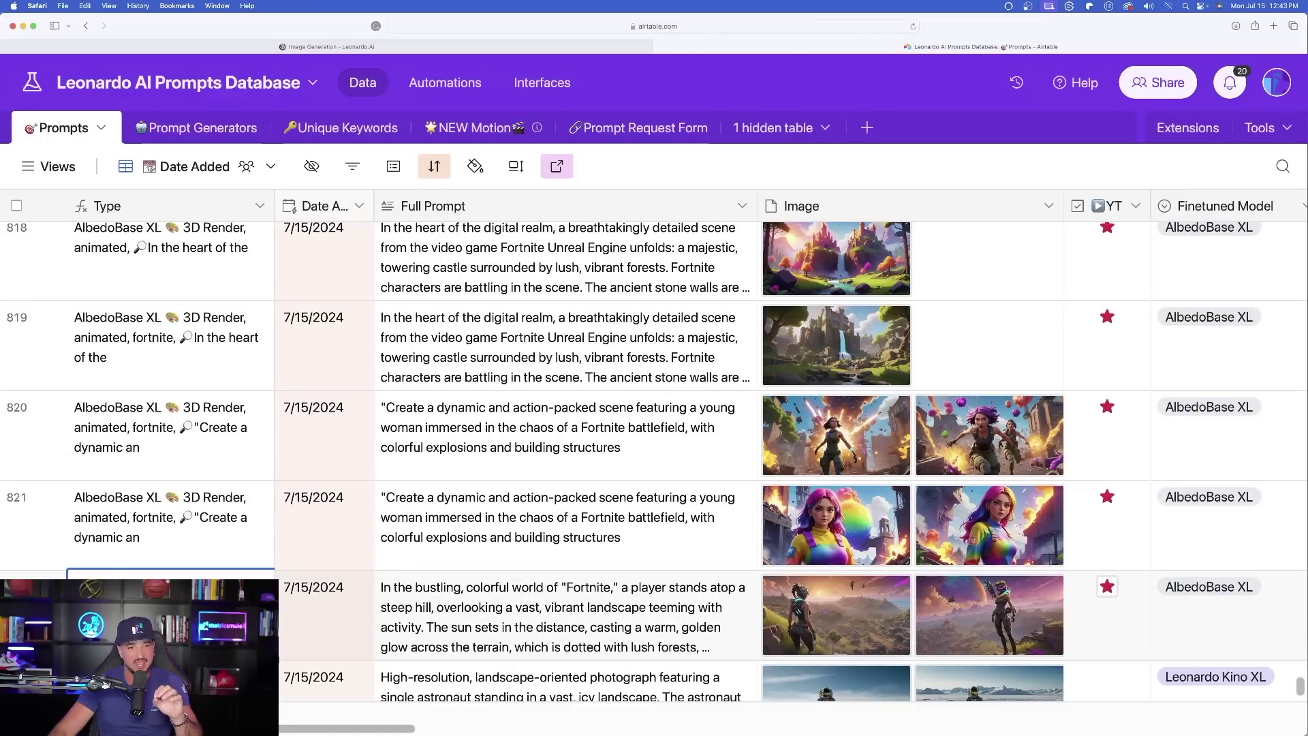
pyautogui.press('space')
pyautogui.scroll(-2, 436, 527)
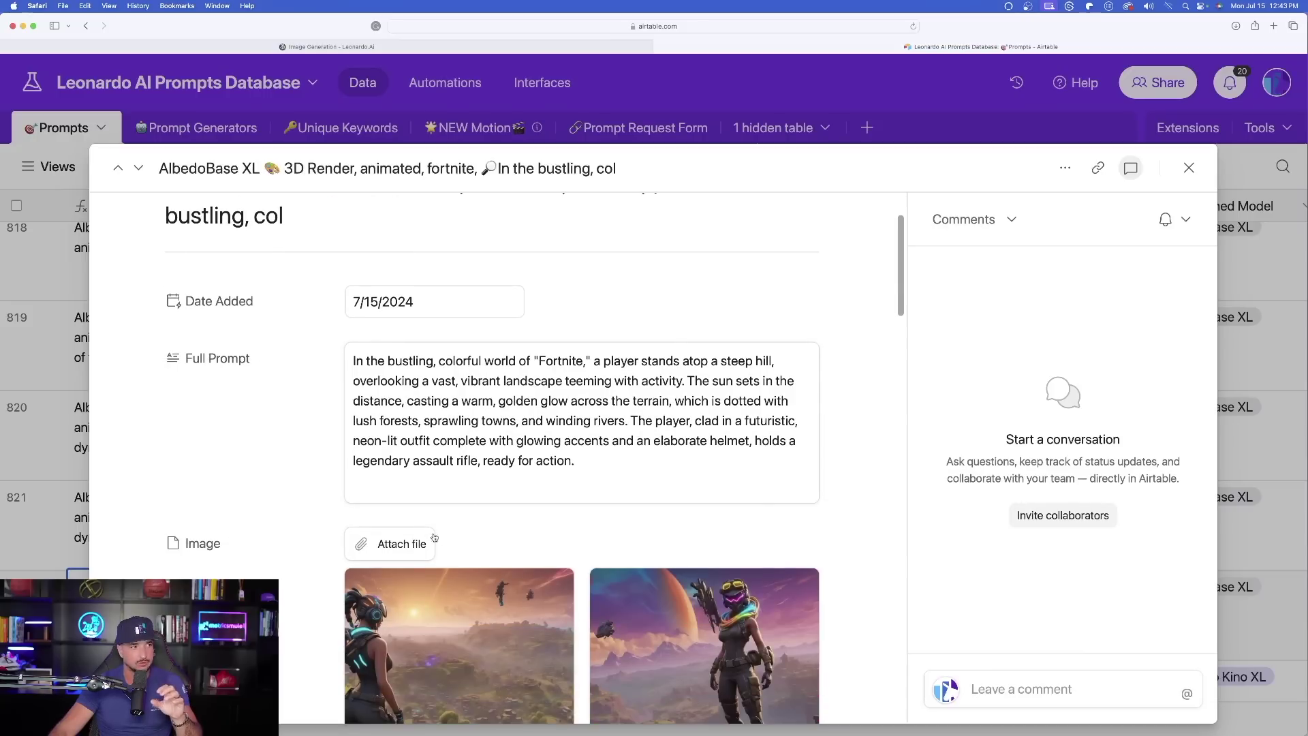
pyautogui.scroll(-1, 436, 527)
pyautogui.scroll(-10, 382, 476)
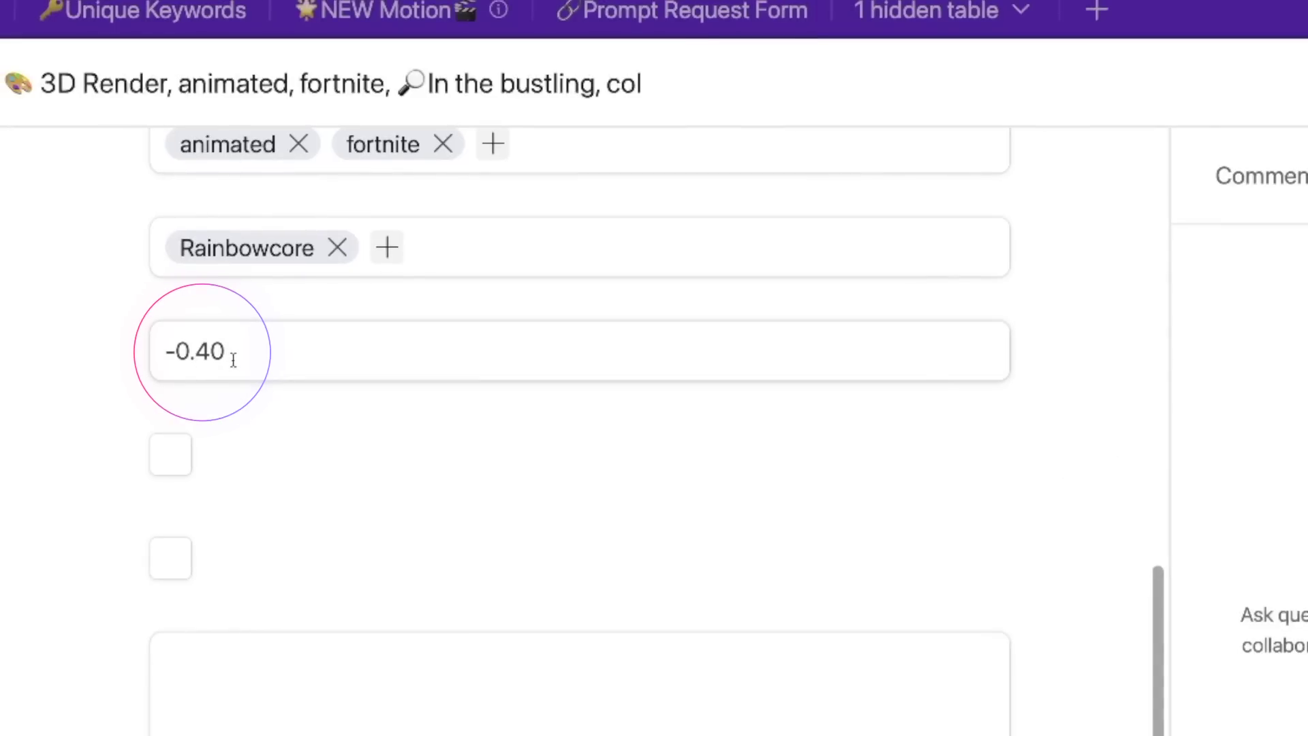
pyautogui.scroll(5, 327, 309)
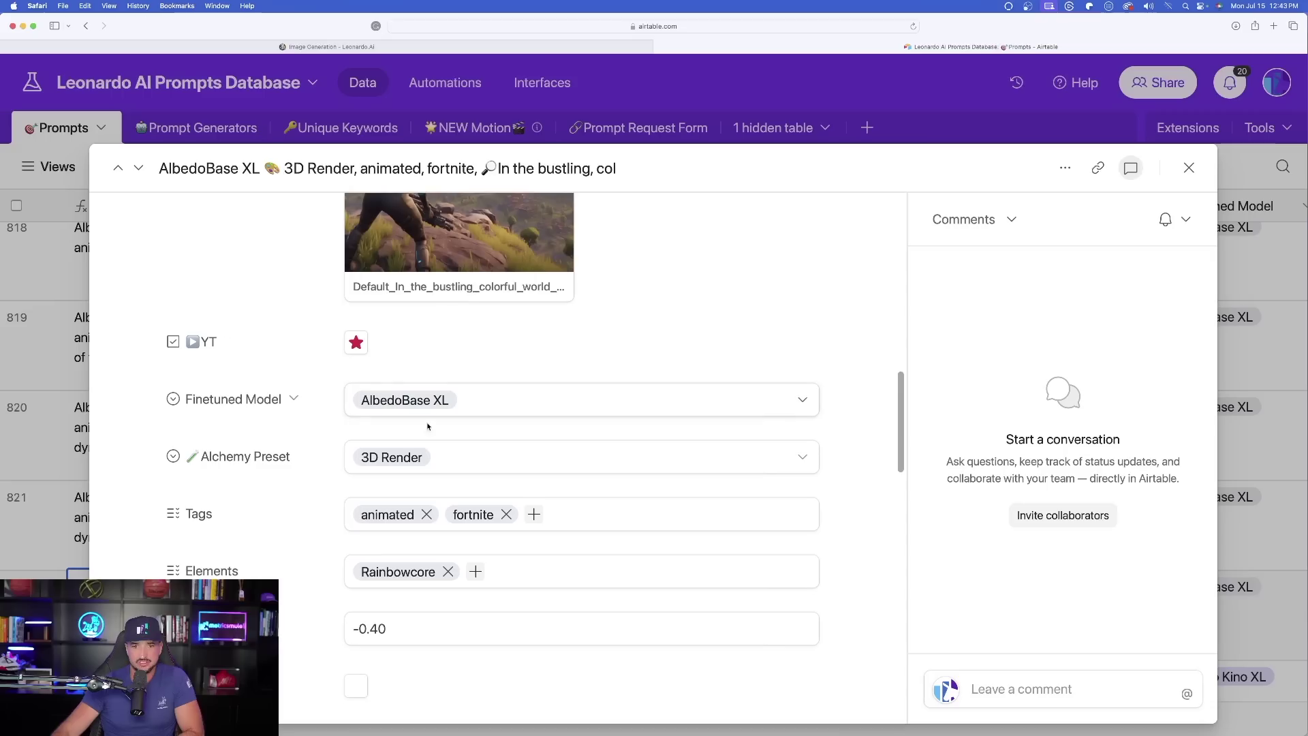
pyautogui.scroll(5, 436, 366)
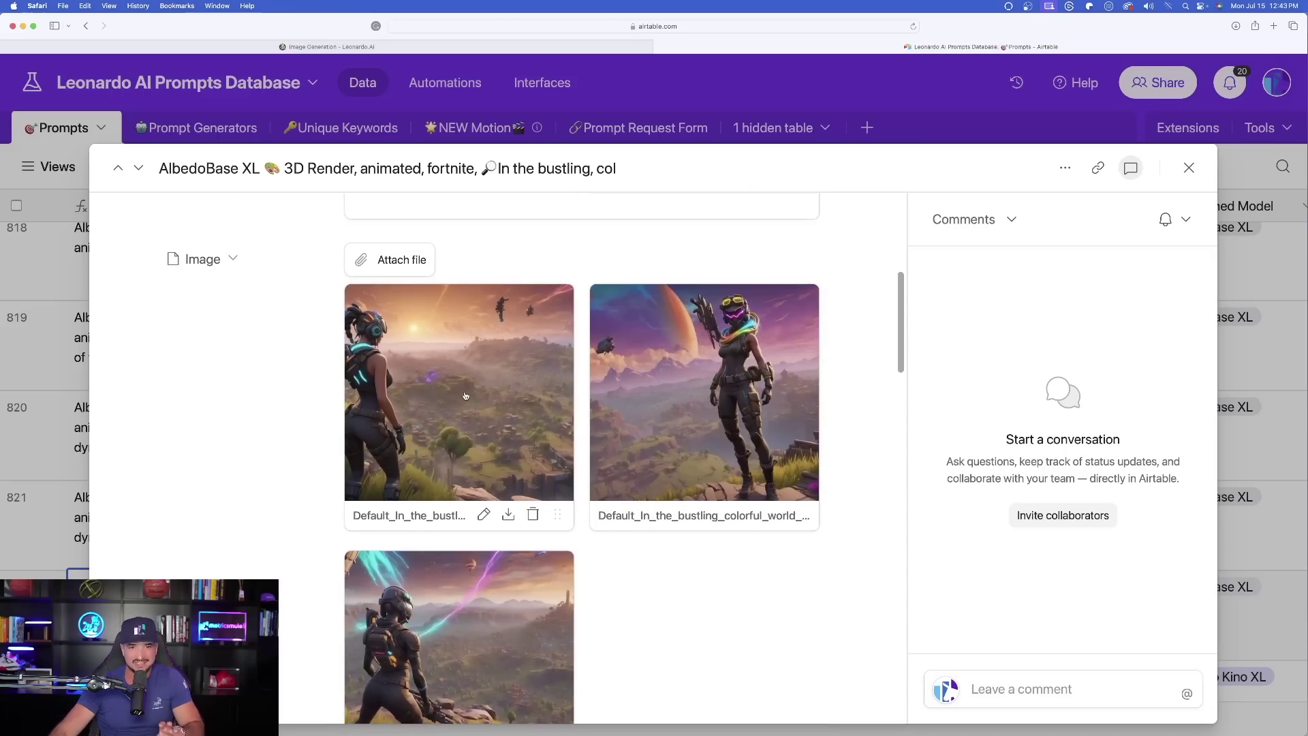
# Compare the three enlarged hilltop player images of the Rainbowcore record, and close the record
pyautogui.click(466, 395)
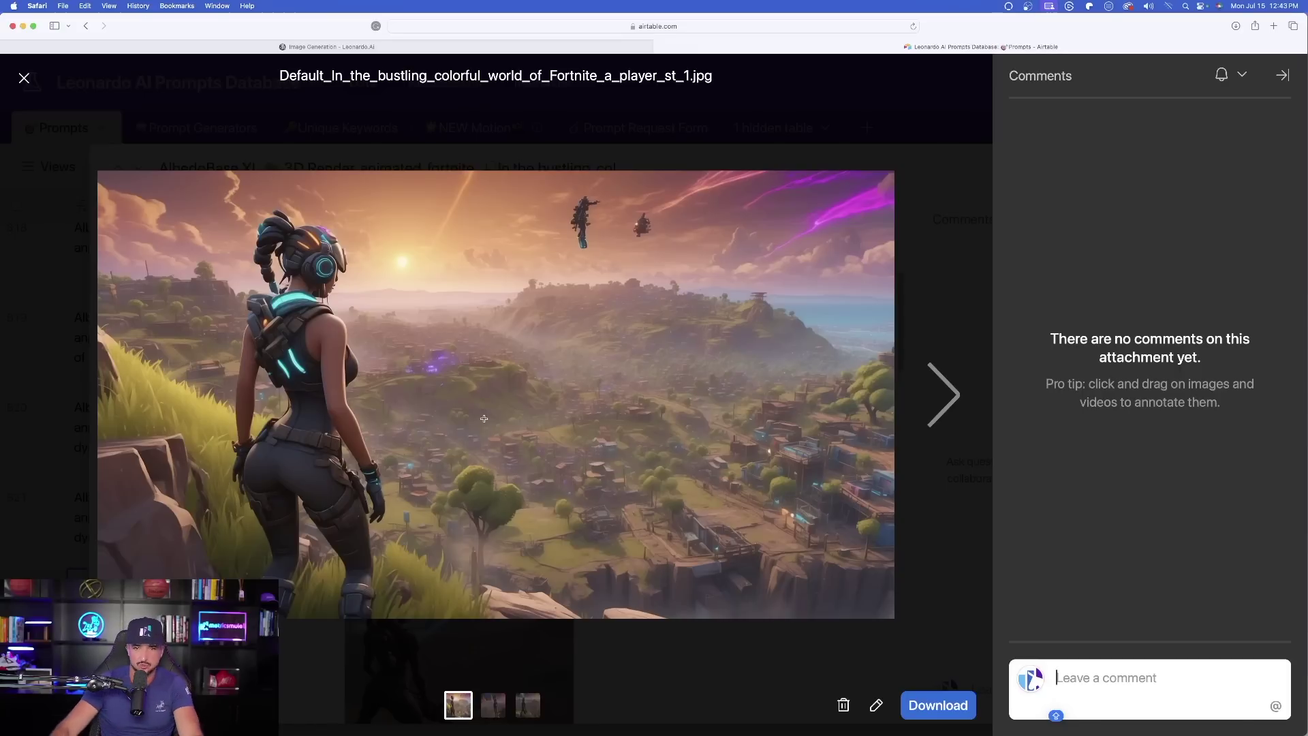
pyautogui.click(947, 393)
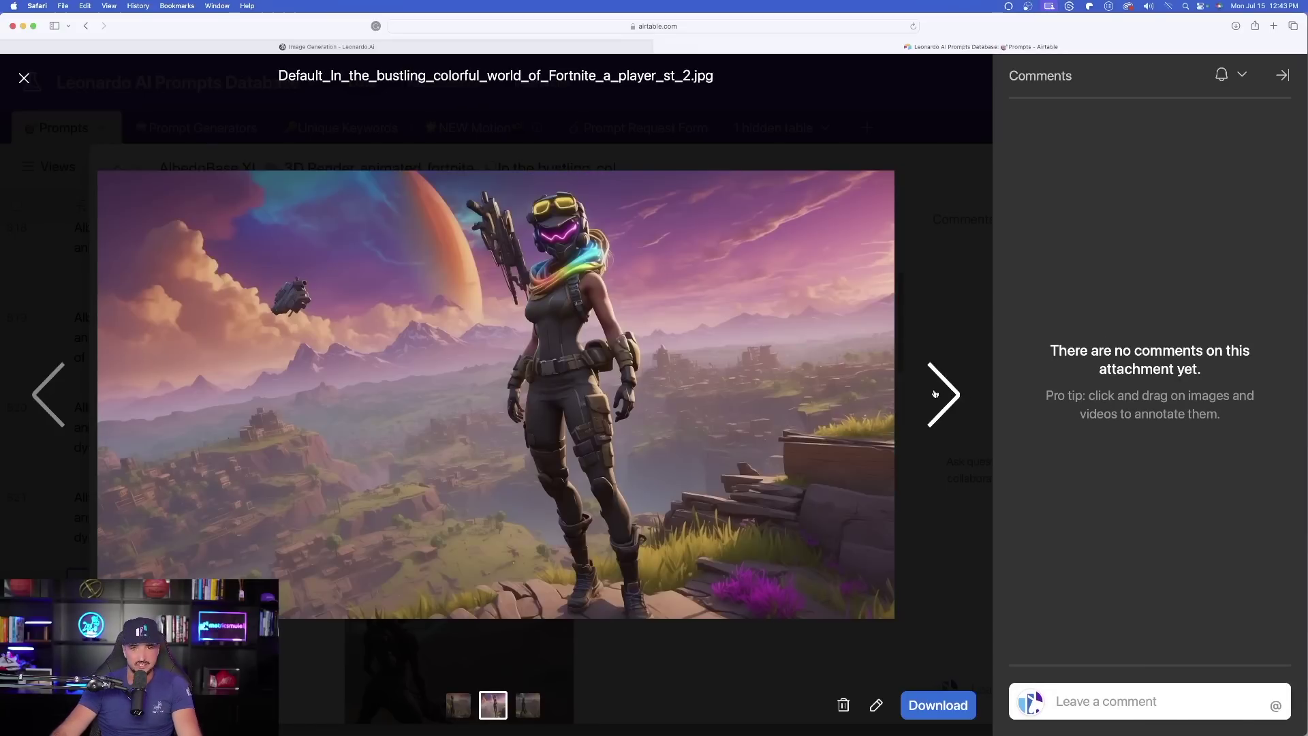
pyautogui.click(935, 394)
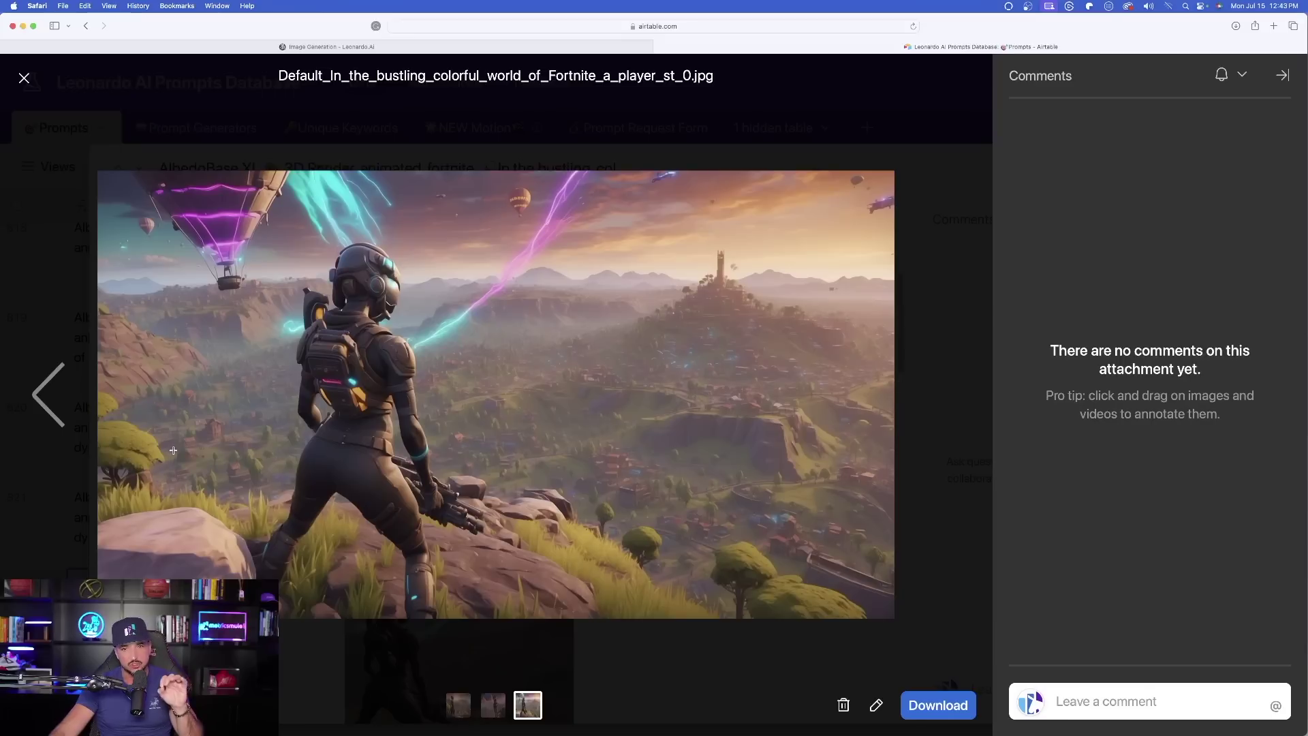
pyautogui.click(39, 402)
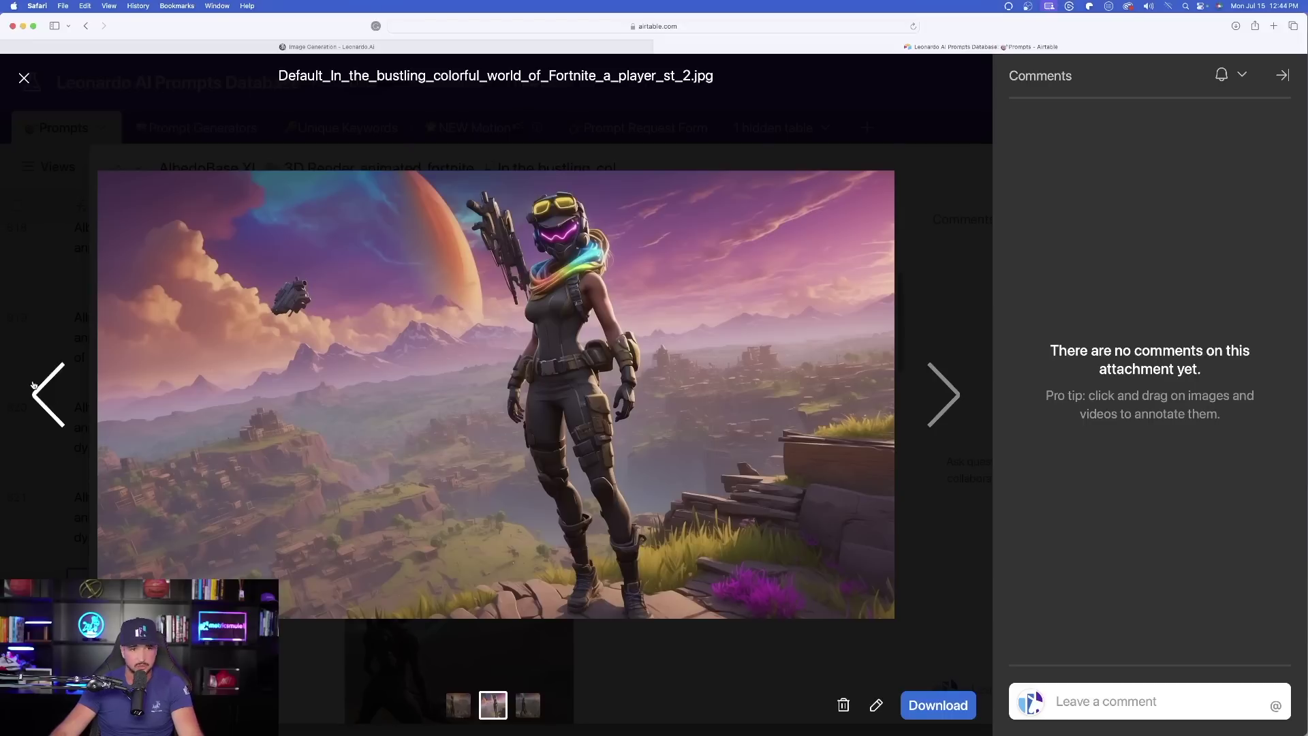
pyautogui.click(34, 385)
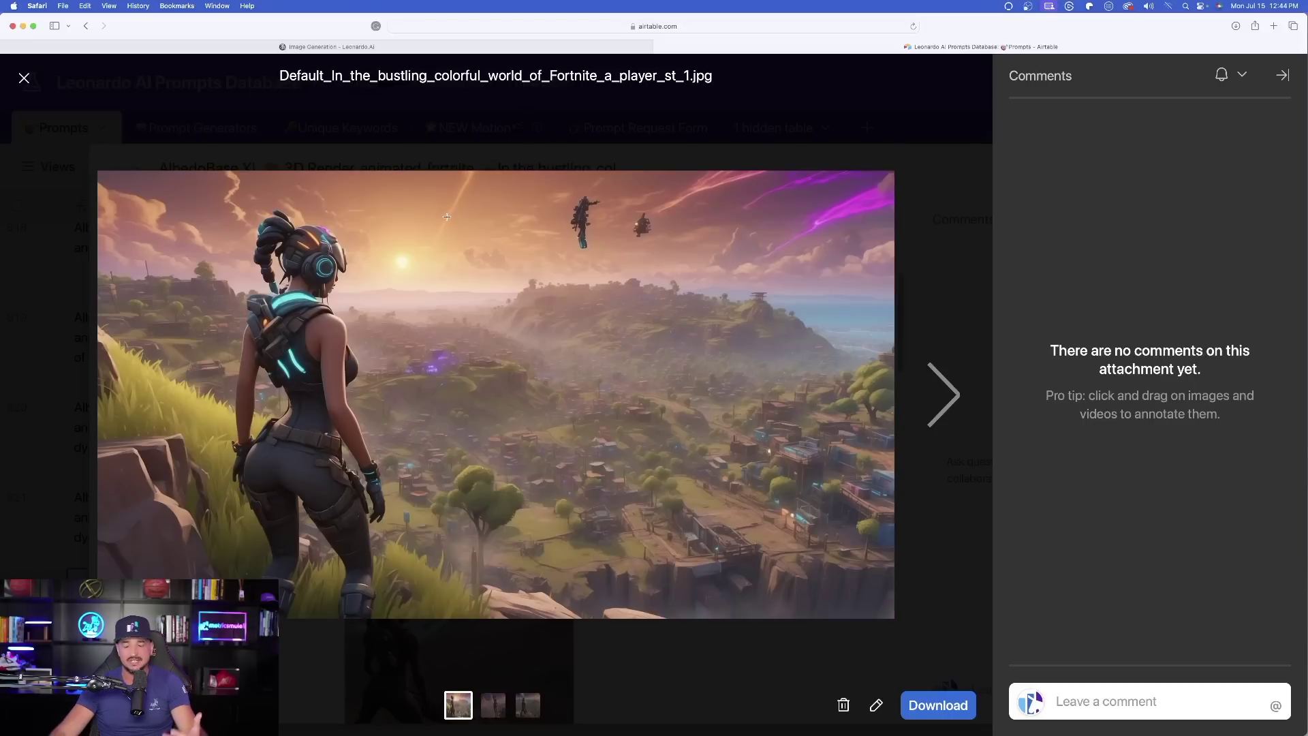
pyautogui.click(25, 78)
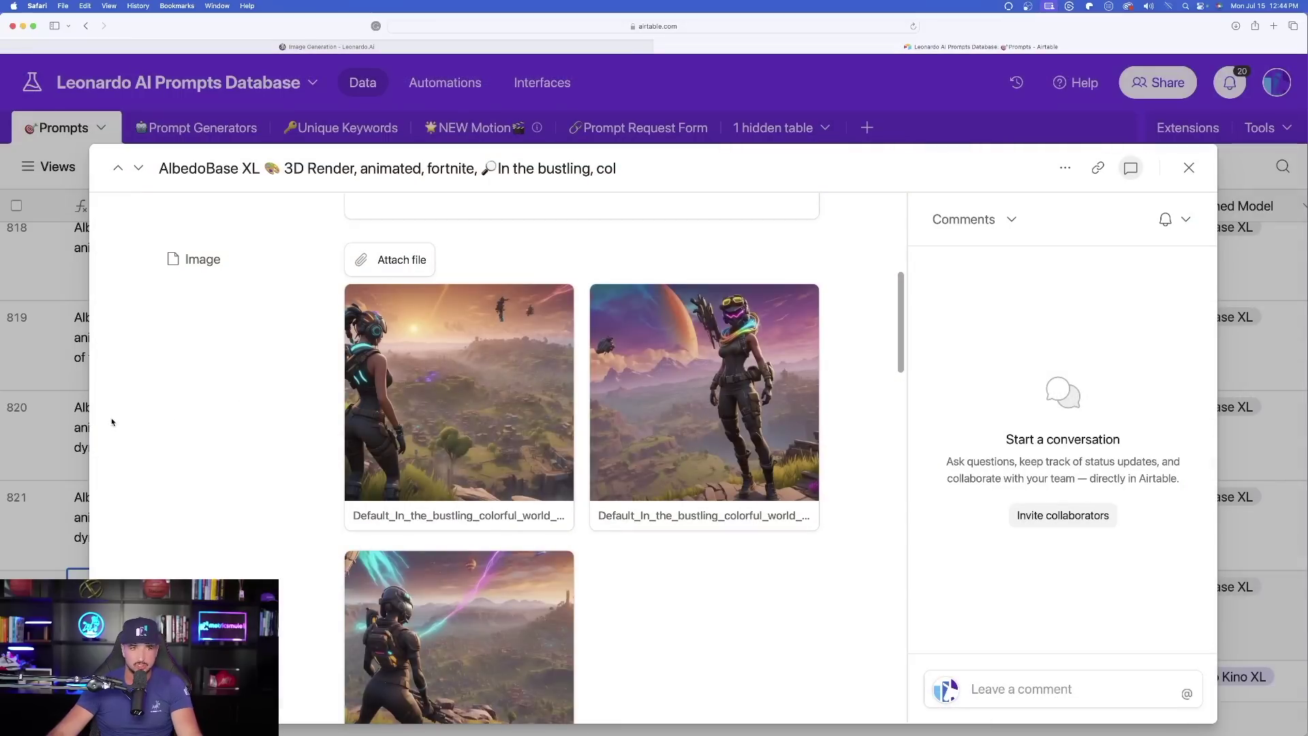
pyautogui.press('Escape')
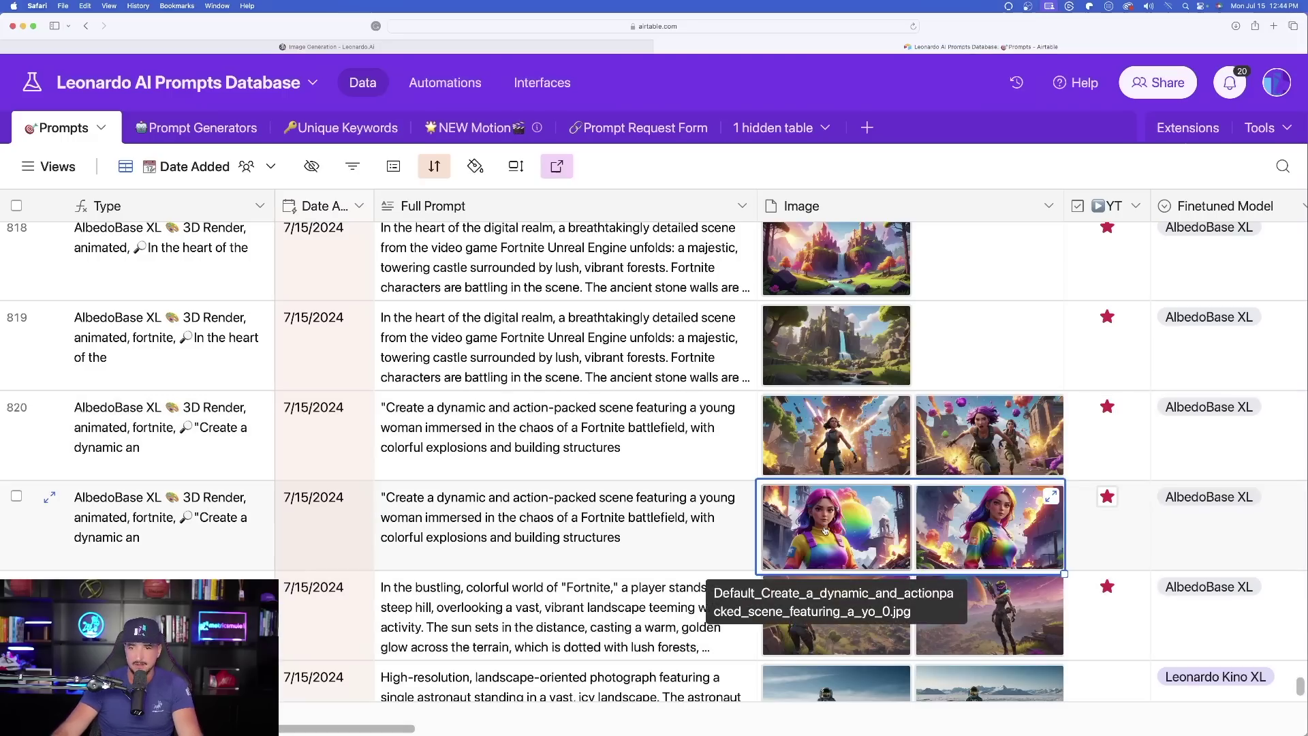
# View the first rainbow-outfit image of record 821 enlarged from the grid, and close the preview
pyautogui.click(824, 531)
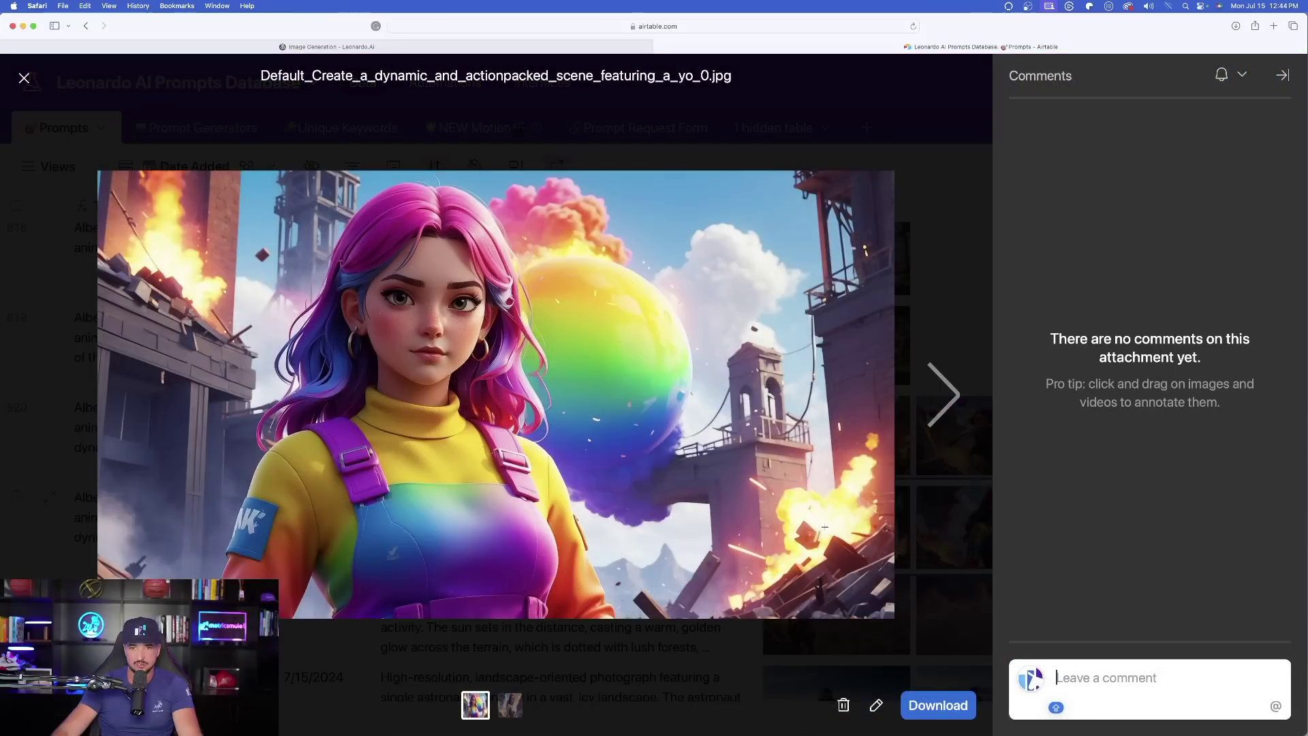
pyautogui.click(25, 78)
pyautogui.scroll(-10, 477, 409)
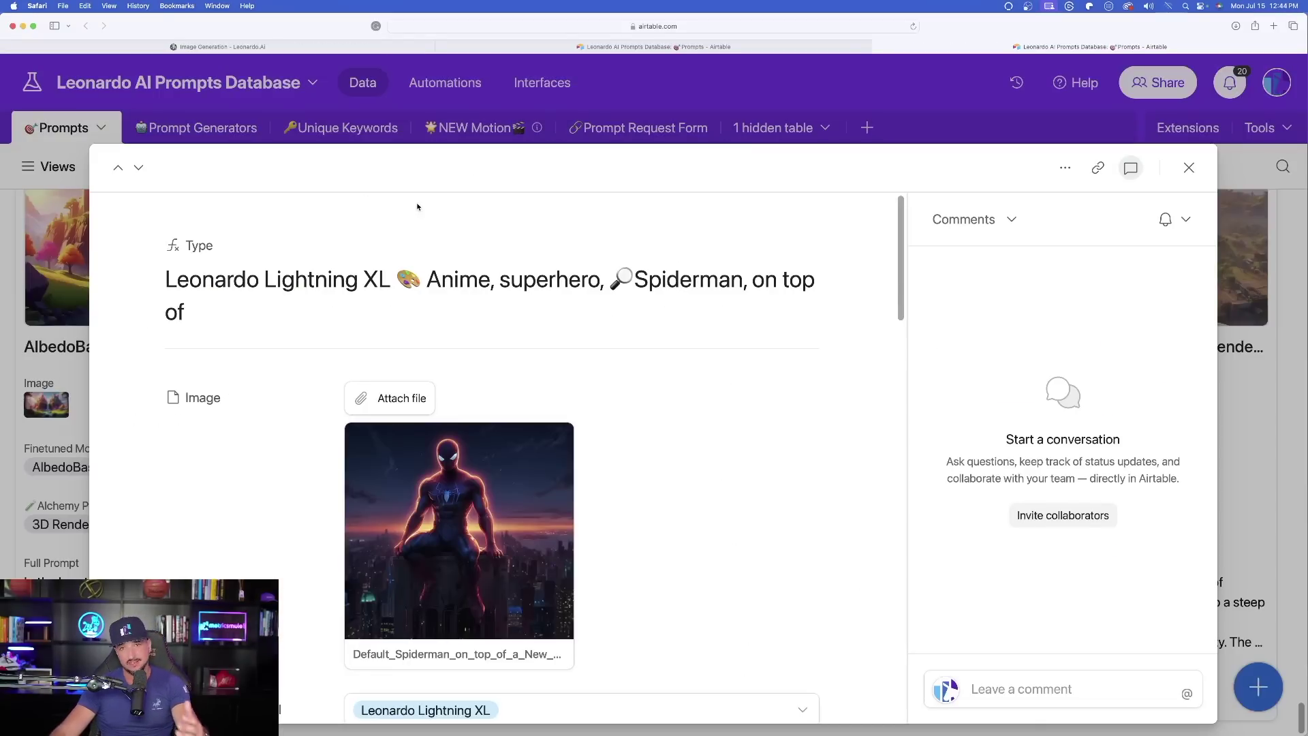
# Examine the enlarged image of the Leonardo Lightning XL Spiderman skyscraper record
pyautogui.scroll(-3, 503, 235)
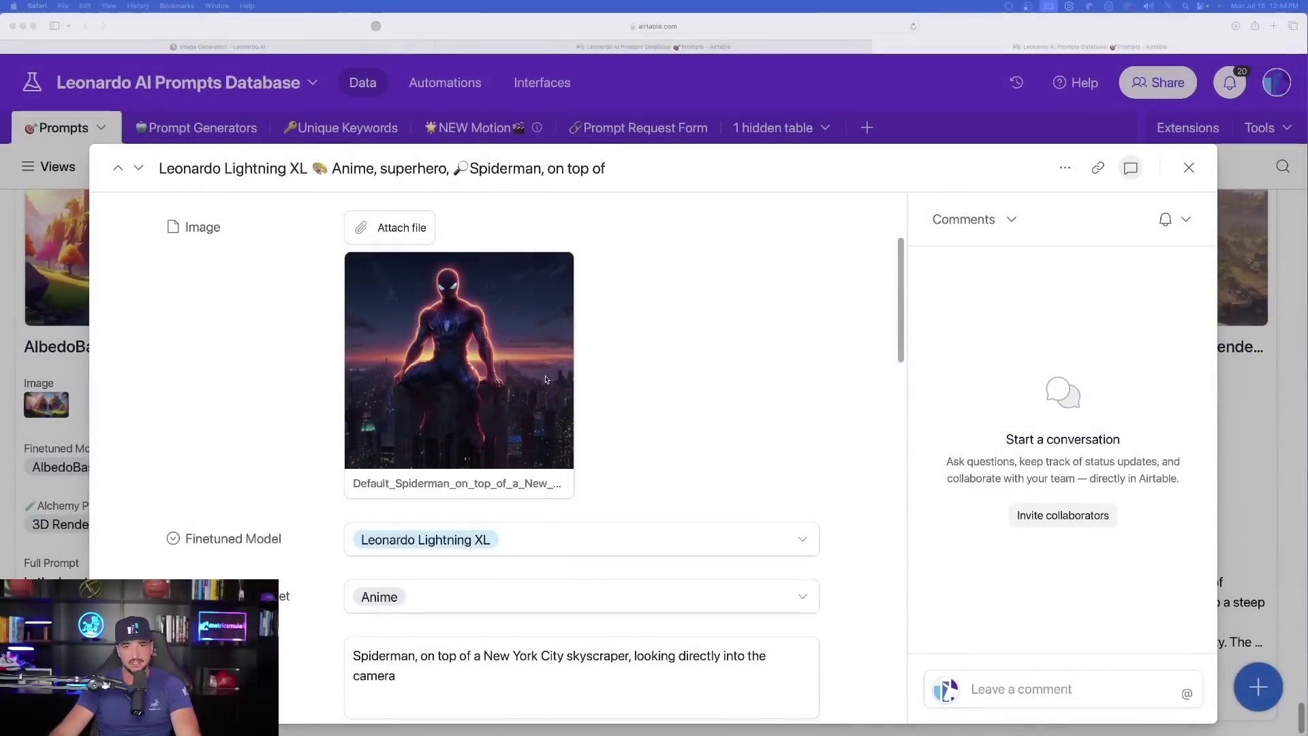
pyautogui.click(501, 374)
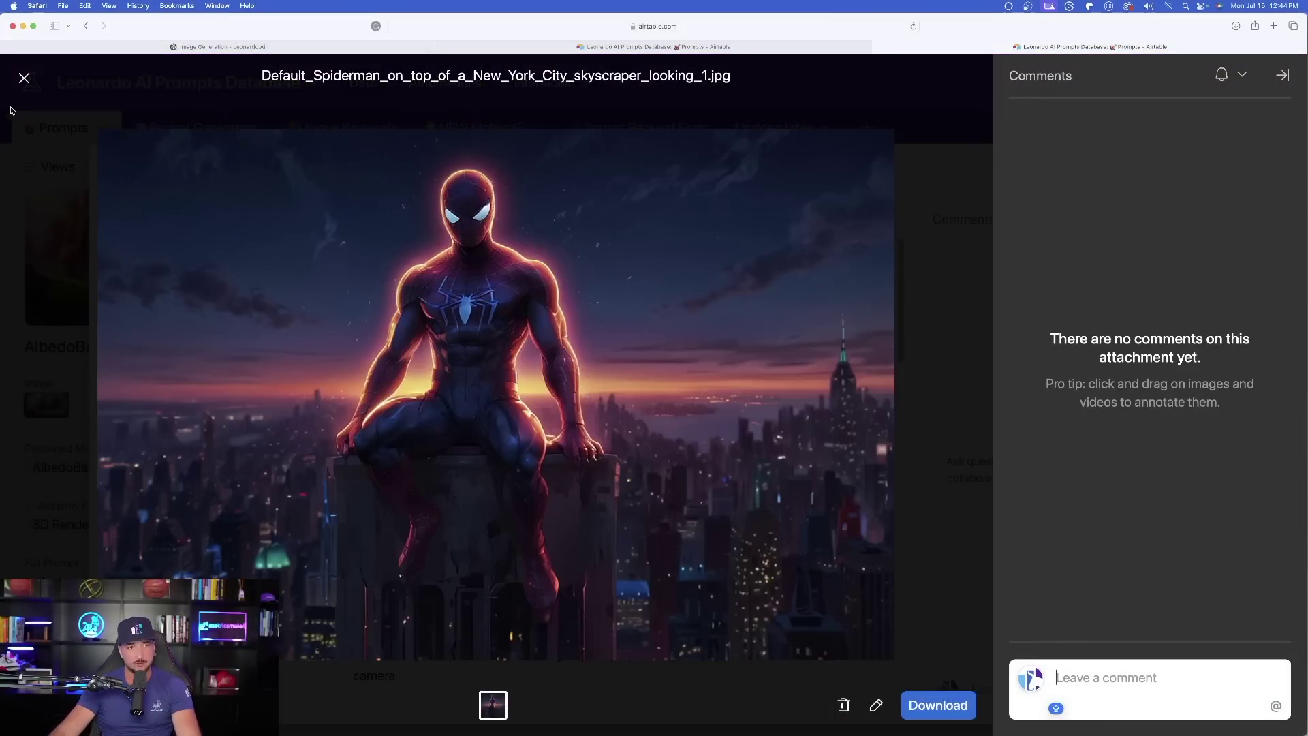
pyautogui.click(22, 77)
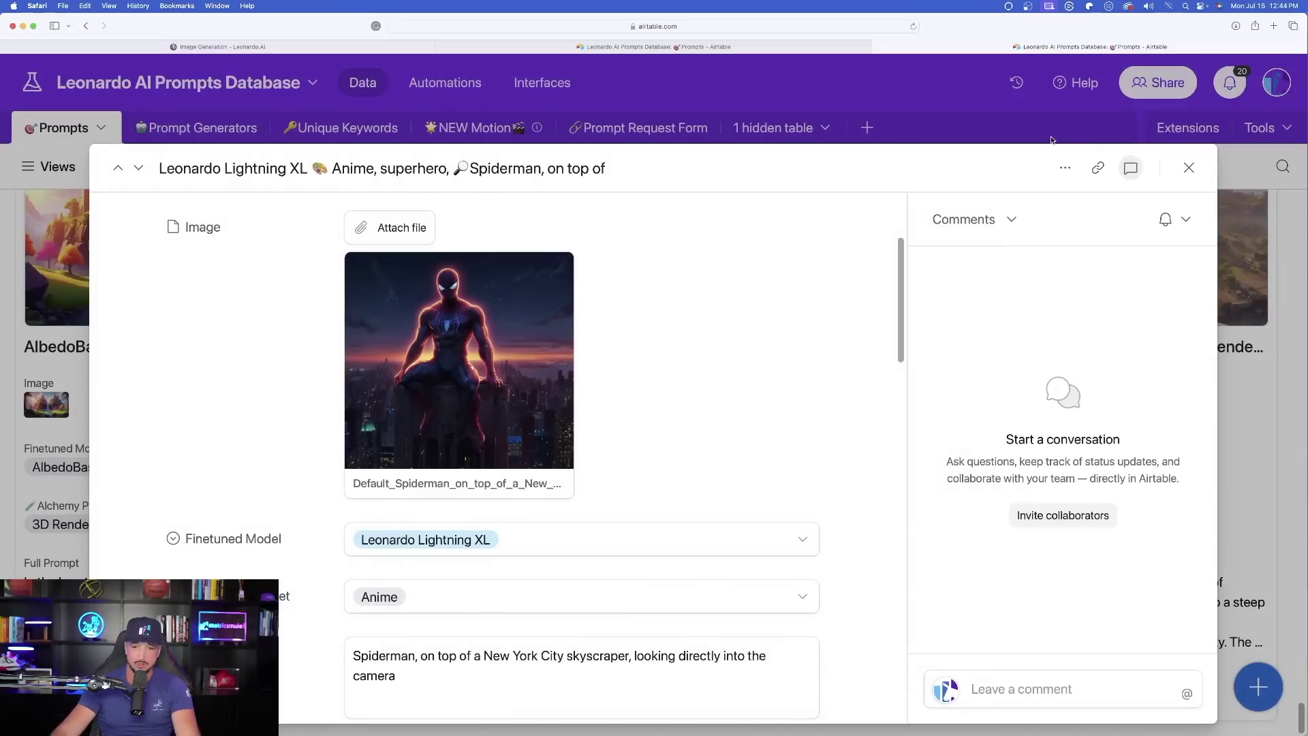
# Switch to the other prompt database browser tab and look at the image in the record open there
pyautogui.click(779, 49)
pyautogui.scroll(-2, 711, 374)
pyautogui.scroll(-1, 716, 372)
pyautogui.click(491, 402)
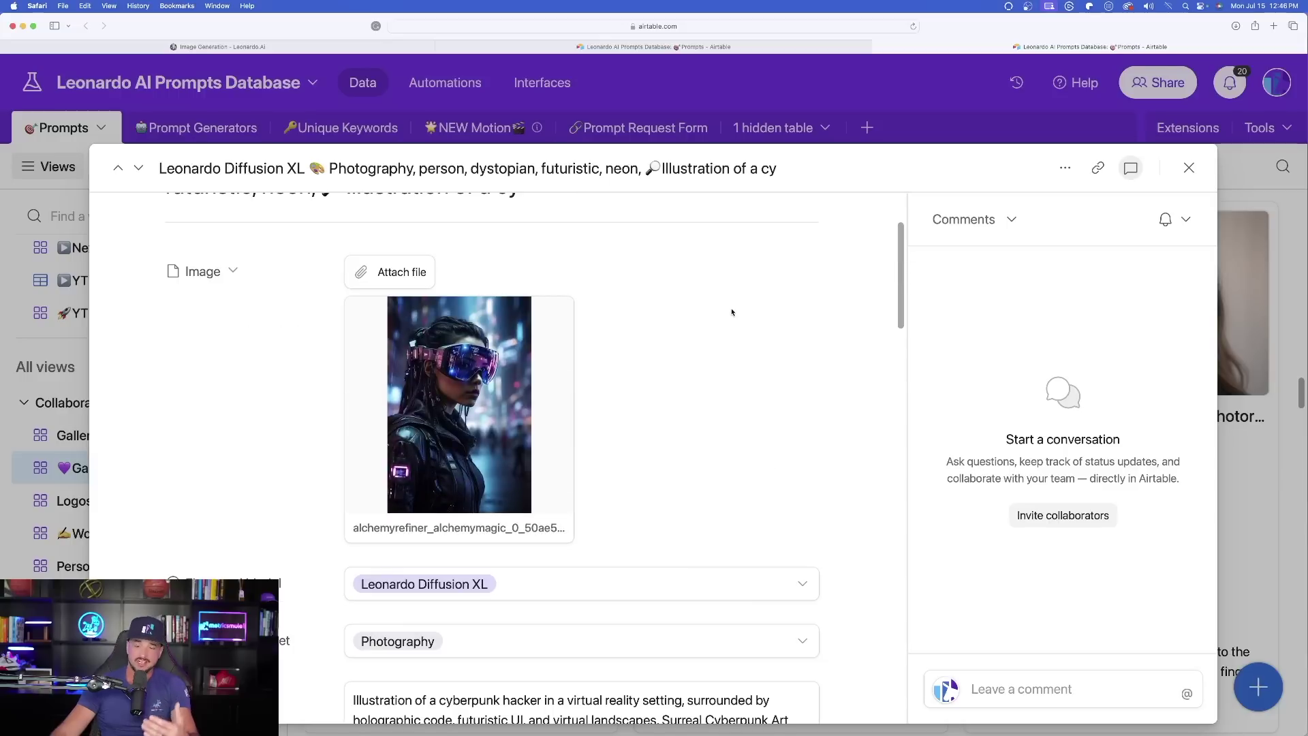
# Examine the enlarged cyberpunk hacker image of the Leonardo Diffusion XL Photography record
pyautogui.scroll(-1, 729, 322)
pyautogui.click(464, 382)
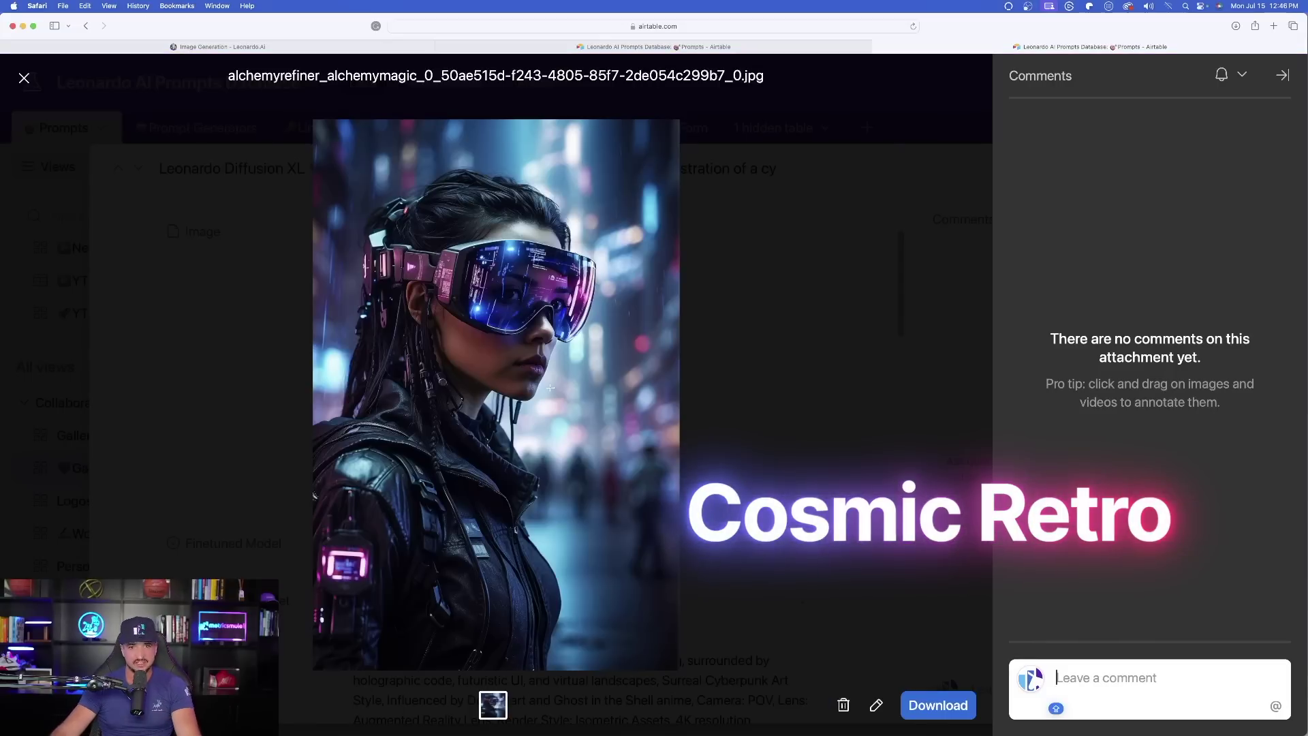
pyautogui.click(25, 80)
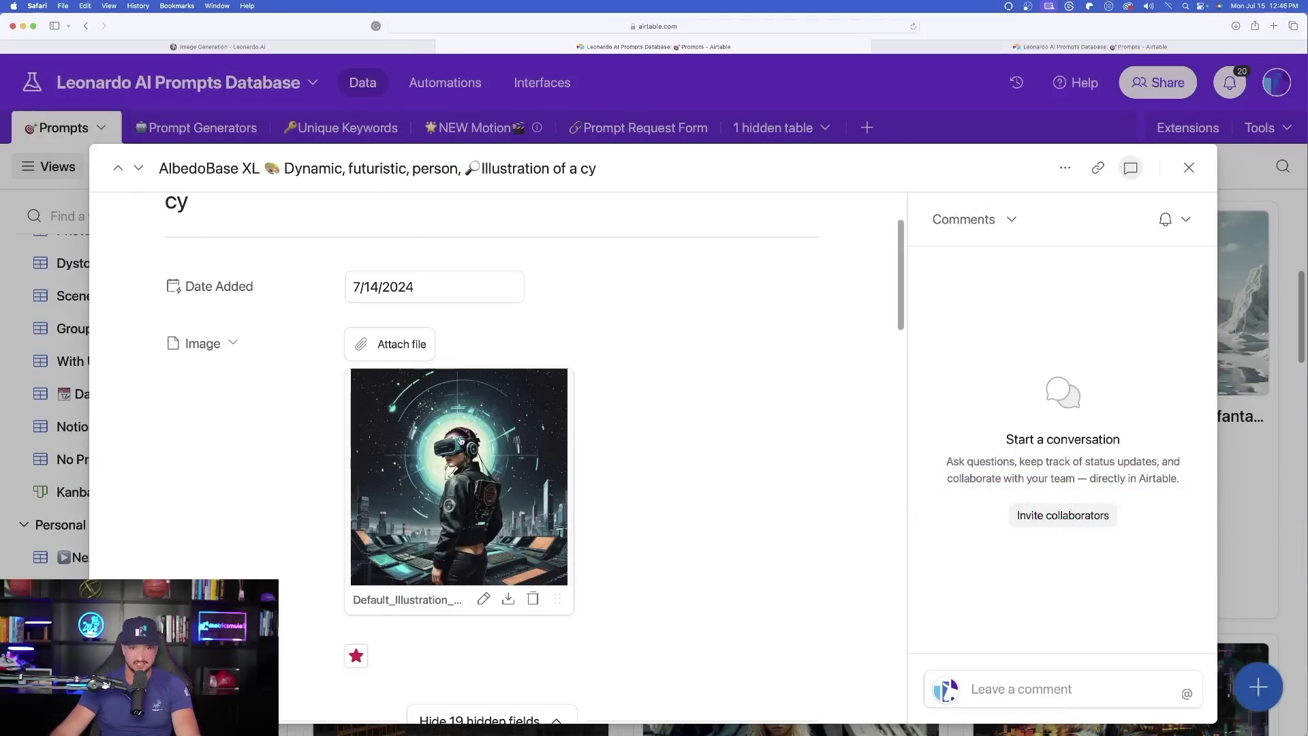
# Examine the enlarged cyberpunk hacker image of the AlbedoBase XL Dynamic record and look through the record's fields
pyautogui.click(462, 440)
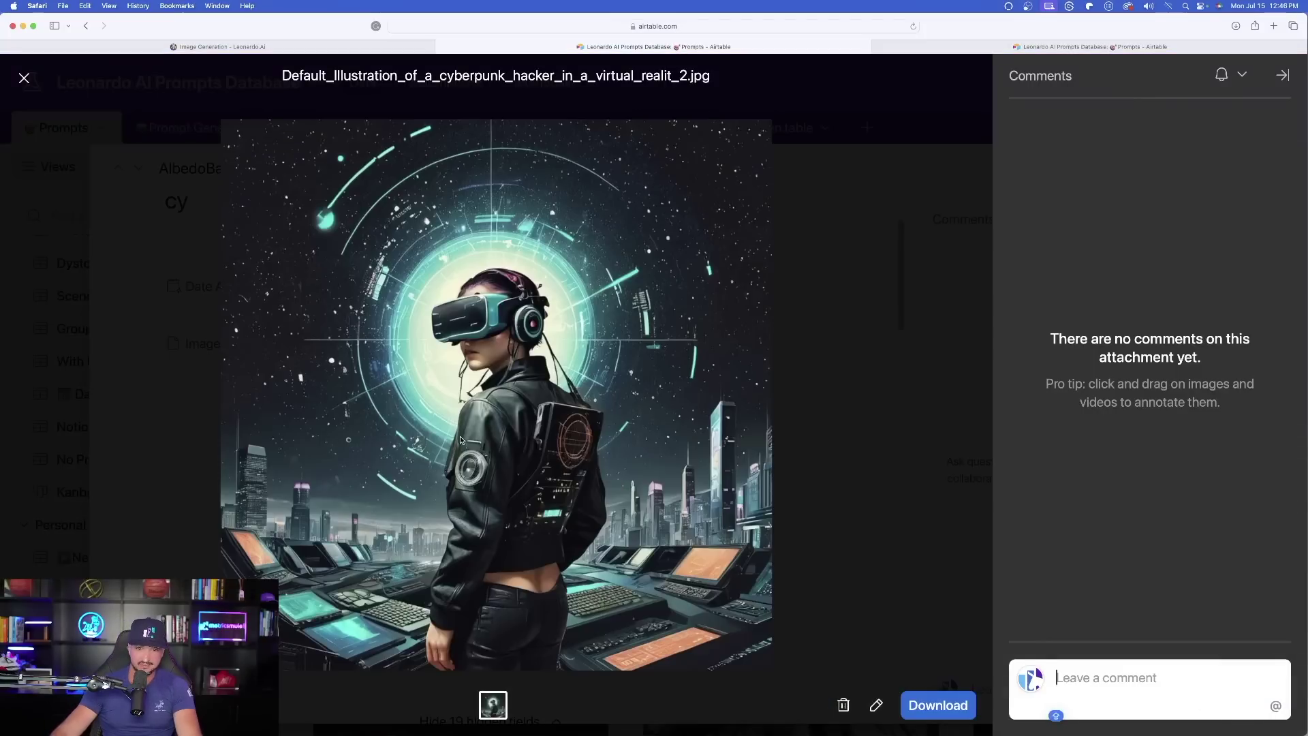
pyautogui.click(22, 78)
pyautogui.scroll(-5, 664, 344)
pyautogui.scroll(1, 595, 337)
pyautogui.scroll(-3, 595, 336)
pyautogui.scroll(10, 512, 355)
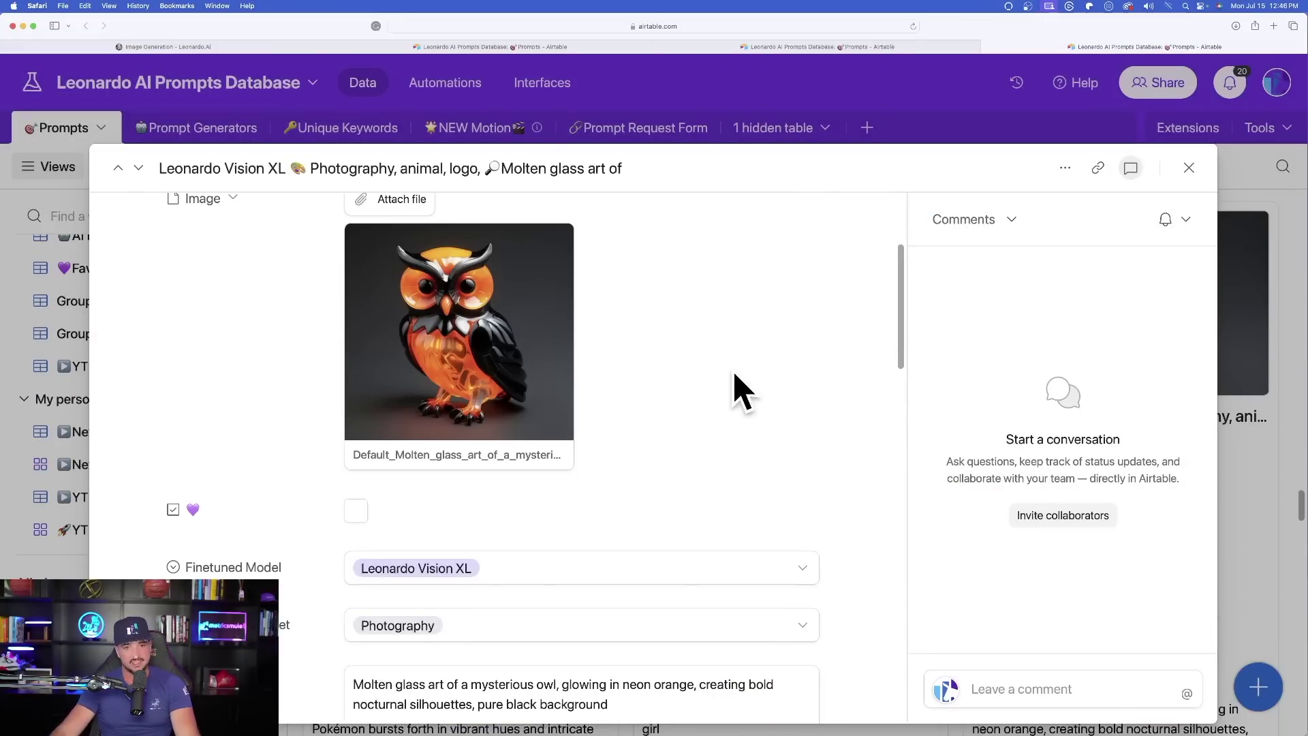
# Review the molten glass owl image, model, preset and prompt in the Leonardo Vision XL Photography record
pyautogui.scroll(3, 750, 388)
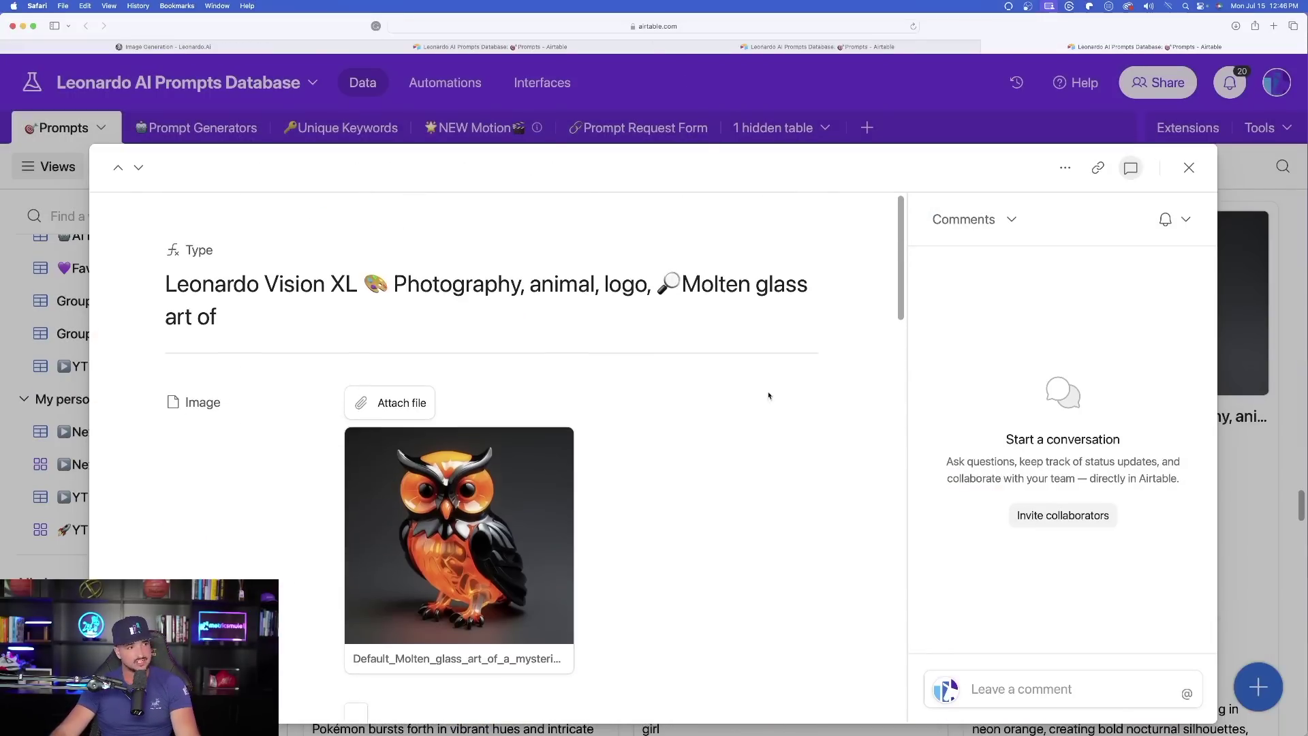
pyautogui.scroll(-2, 769, 402)
pyautogui.scroll(-3, 739, 368)
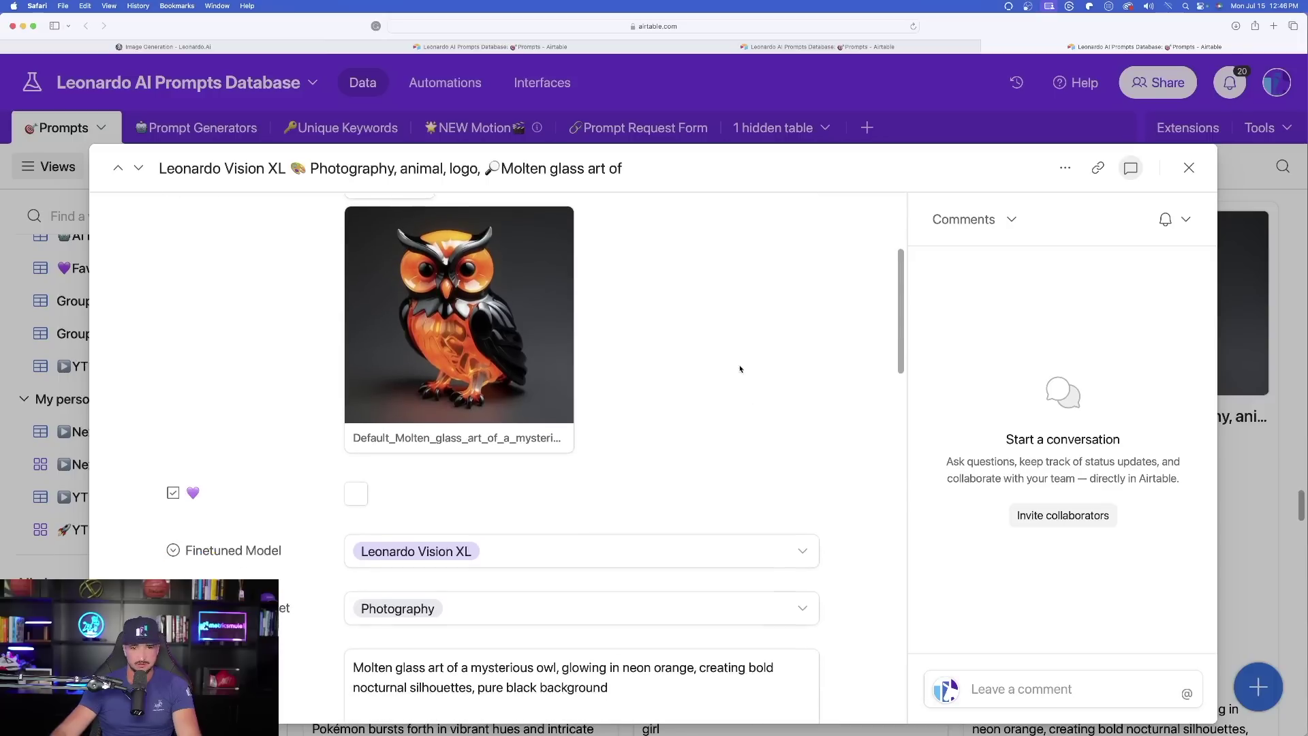
pyautogui.scroll(2, 753, 257)
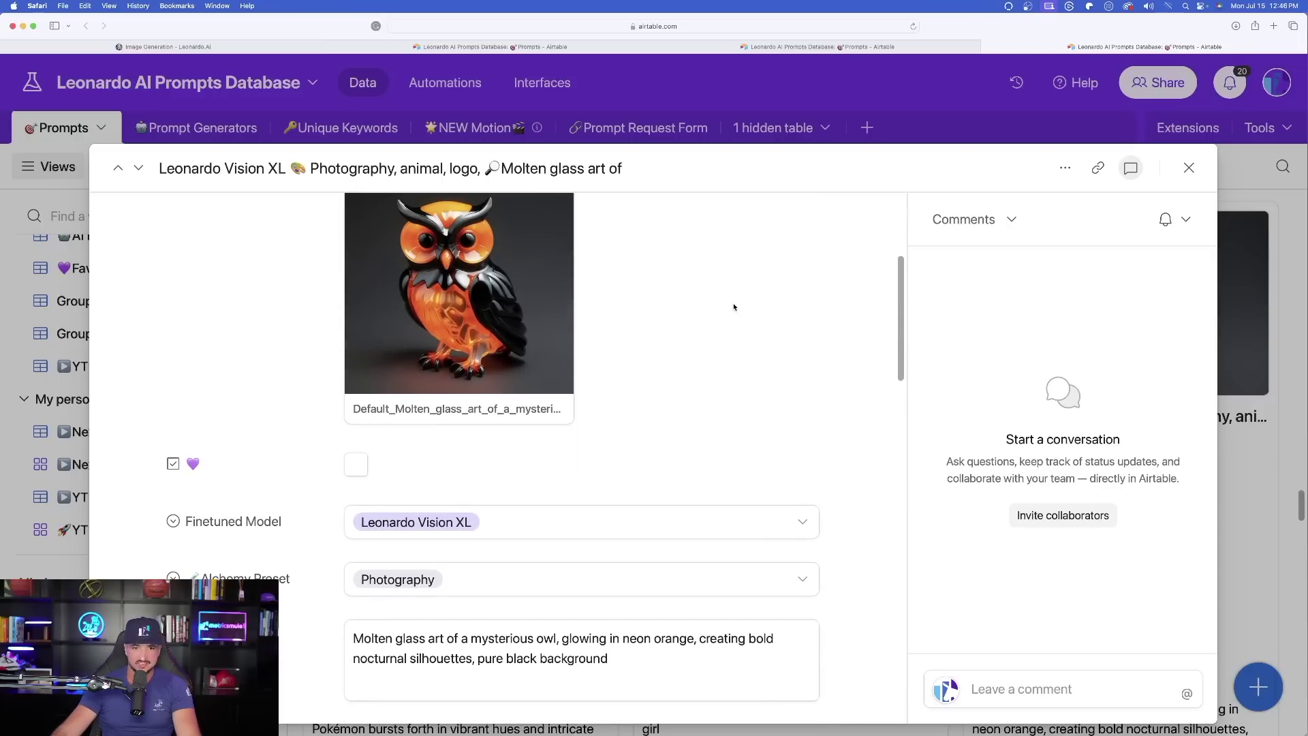
pyautogui.scroll(1, 723, 317)
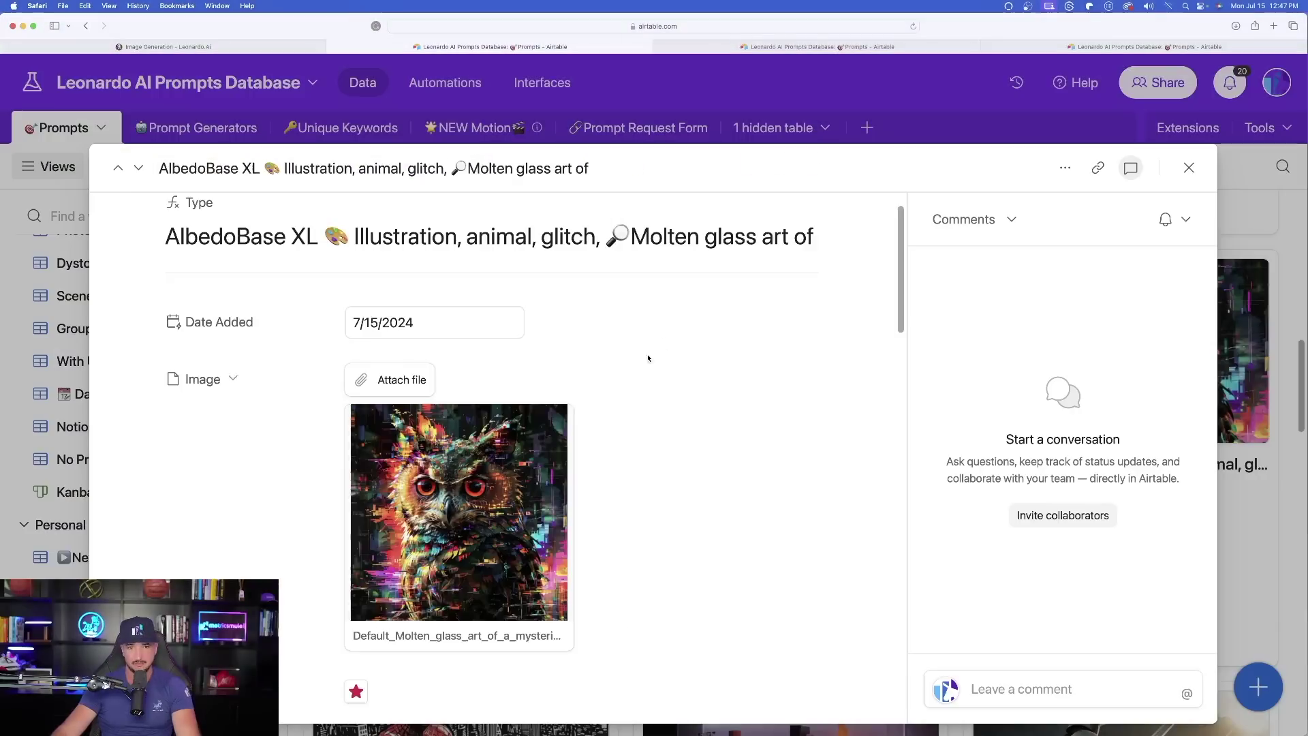
# Examine the enlarged glitch owl image of the AlbedoBase XL Illustration record and look through the record's fields
pyautogui.scroll(-1, 654, 351)
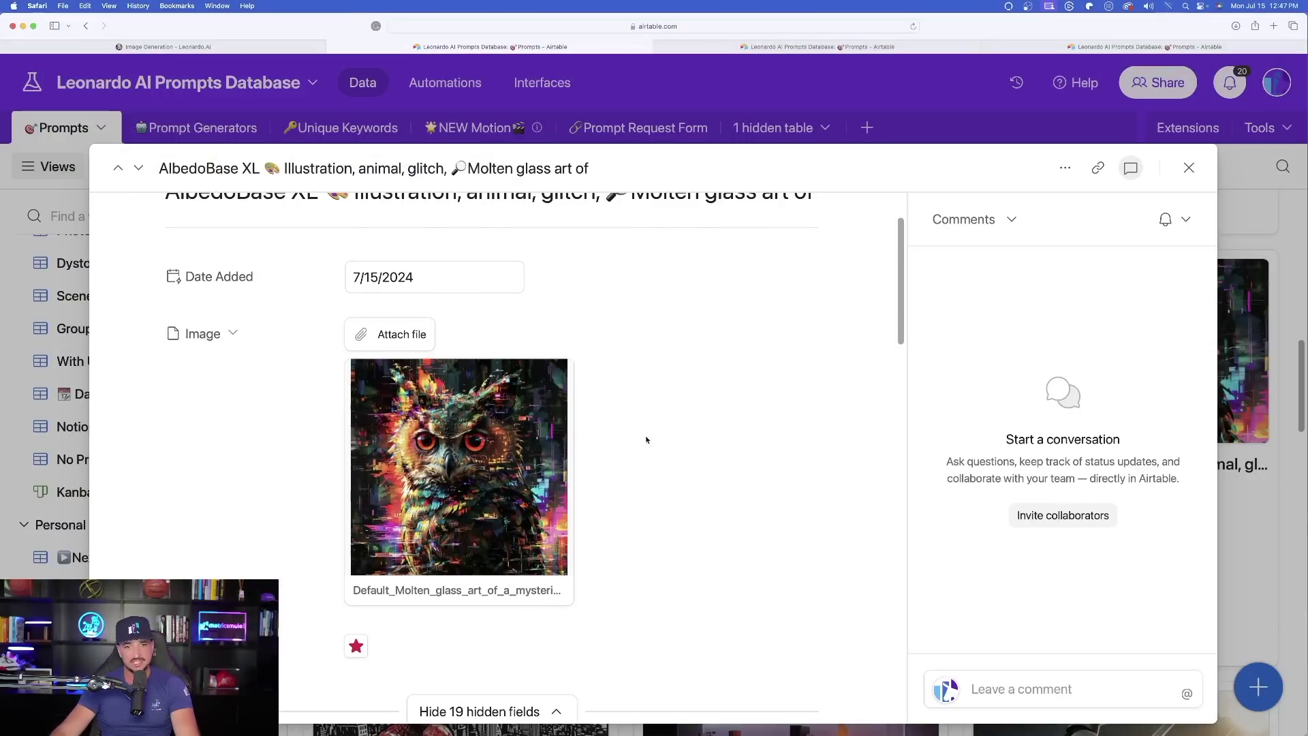
pyautogui.click(501, 444)
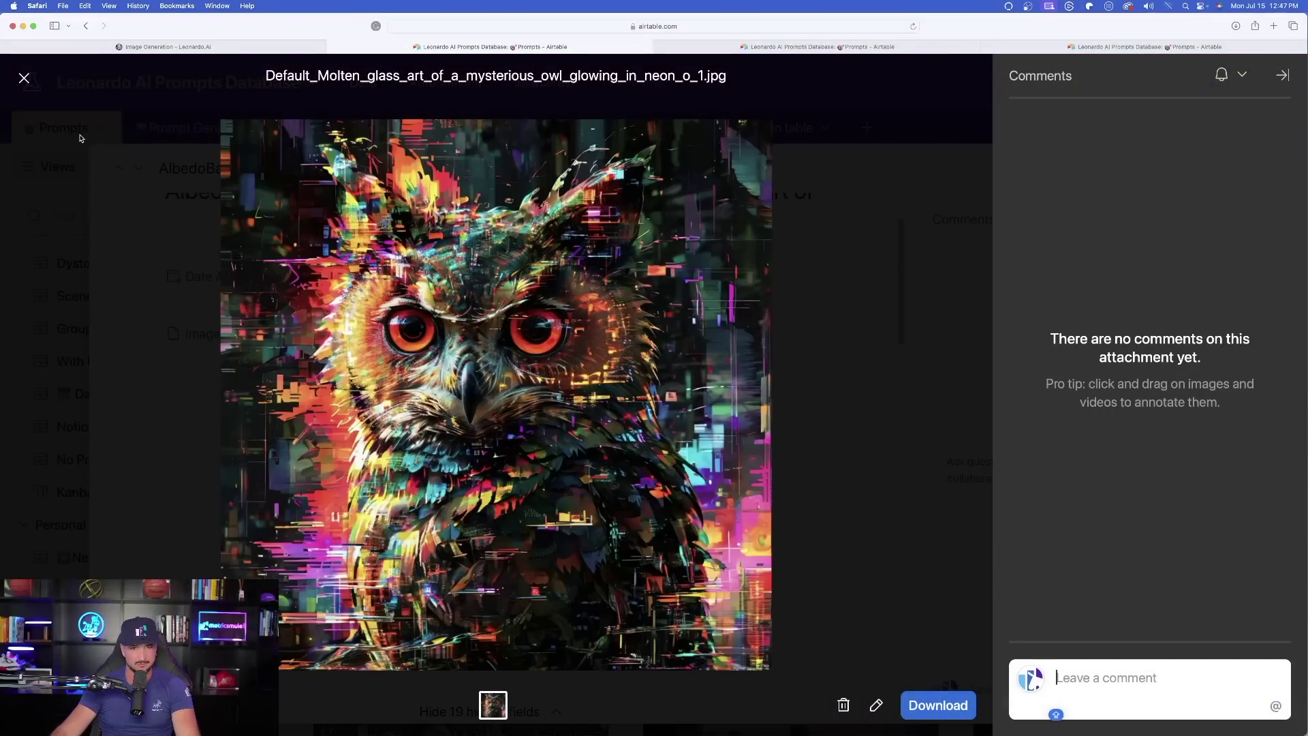
pyautogui.click(23, 80)
pyautogui.scroll(-5, 591, 283)
pyautogui.scroll(-3, 591, 283)
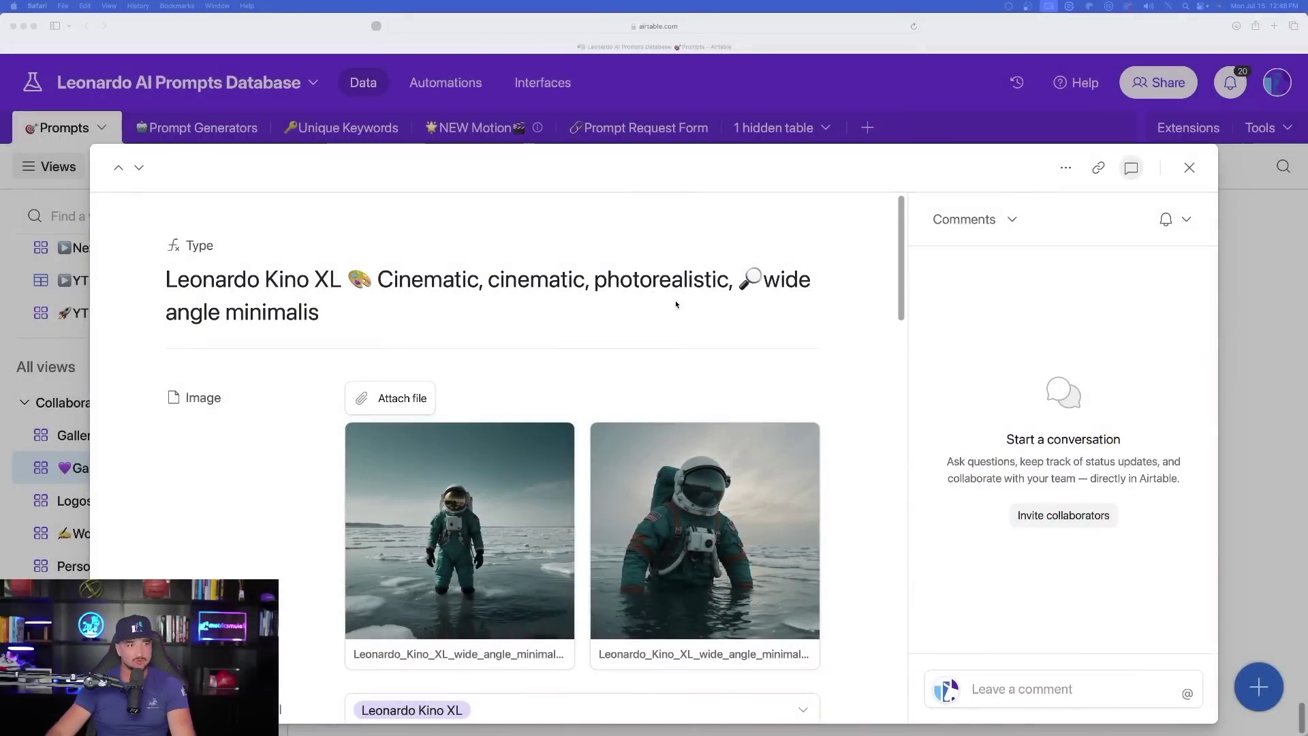
# Review the Leonardo Kino XL Cinematic astronaut record and its prompt, and view its first image enlarged
pyautogui.scroll(-5, 677, 305)
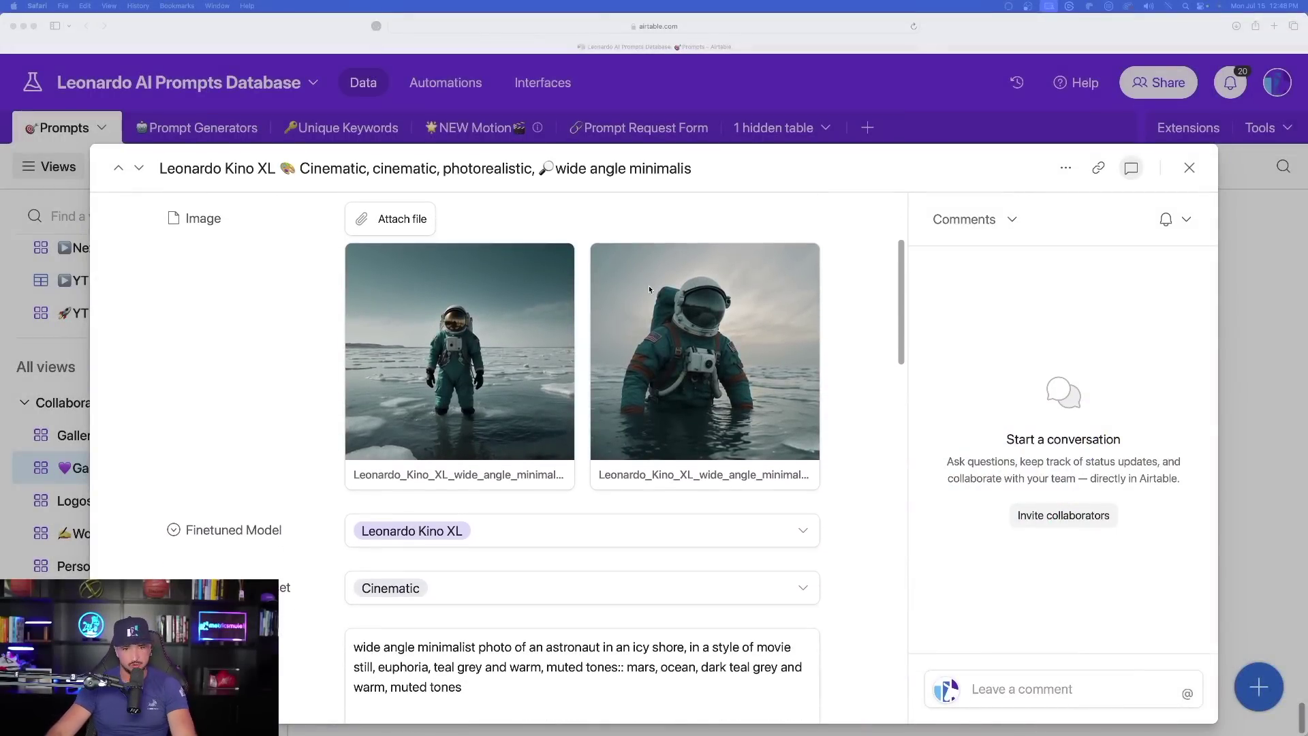
pyautogui.scroll(5, 652, 289)
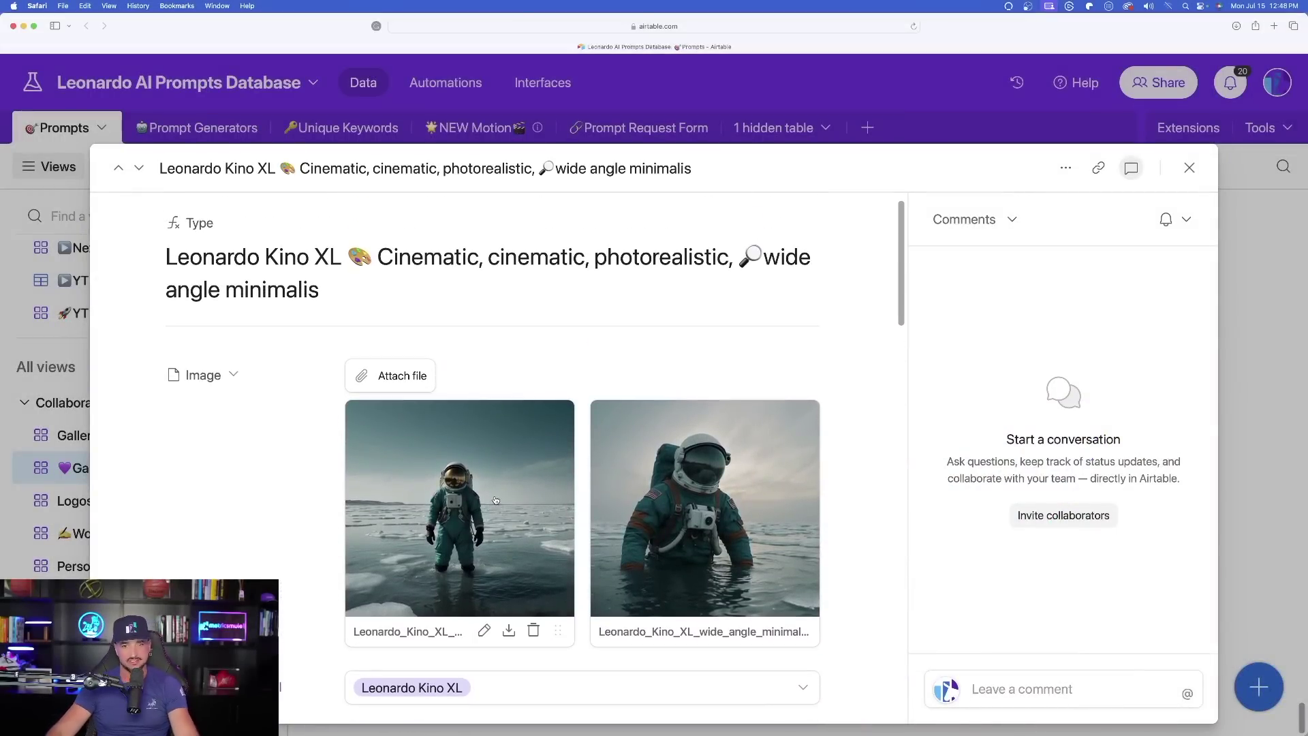
pyautogui.click(495, 500)
pyautogui.click(26, 79)
# Open the Leonardo Vision XL Cinematic fantasy astronaut record from the YT Next Gallery and examine its first image enlarged
pyautogui.scroll(-5, 770, 444)
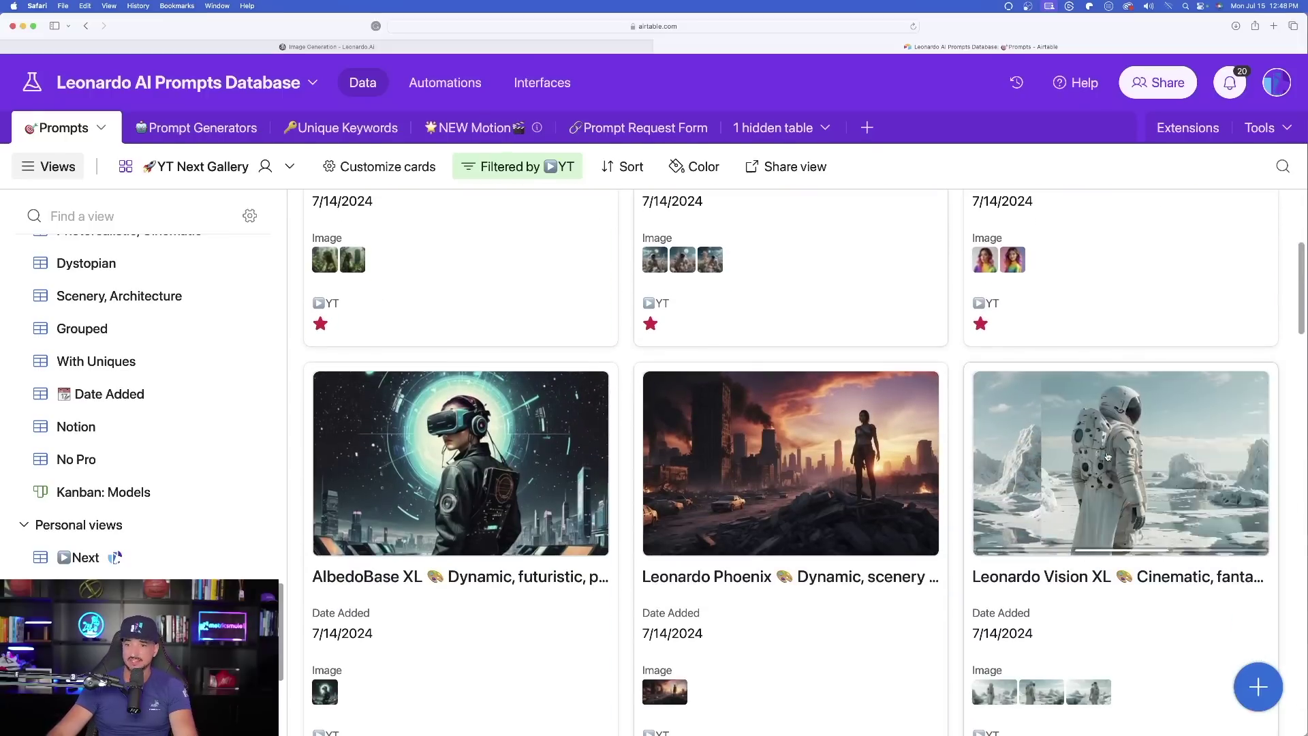
pyautogui.click(1121, 463)
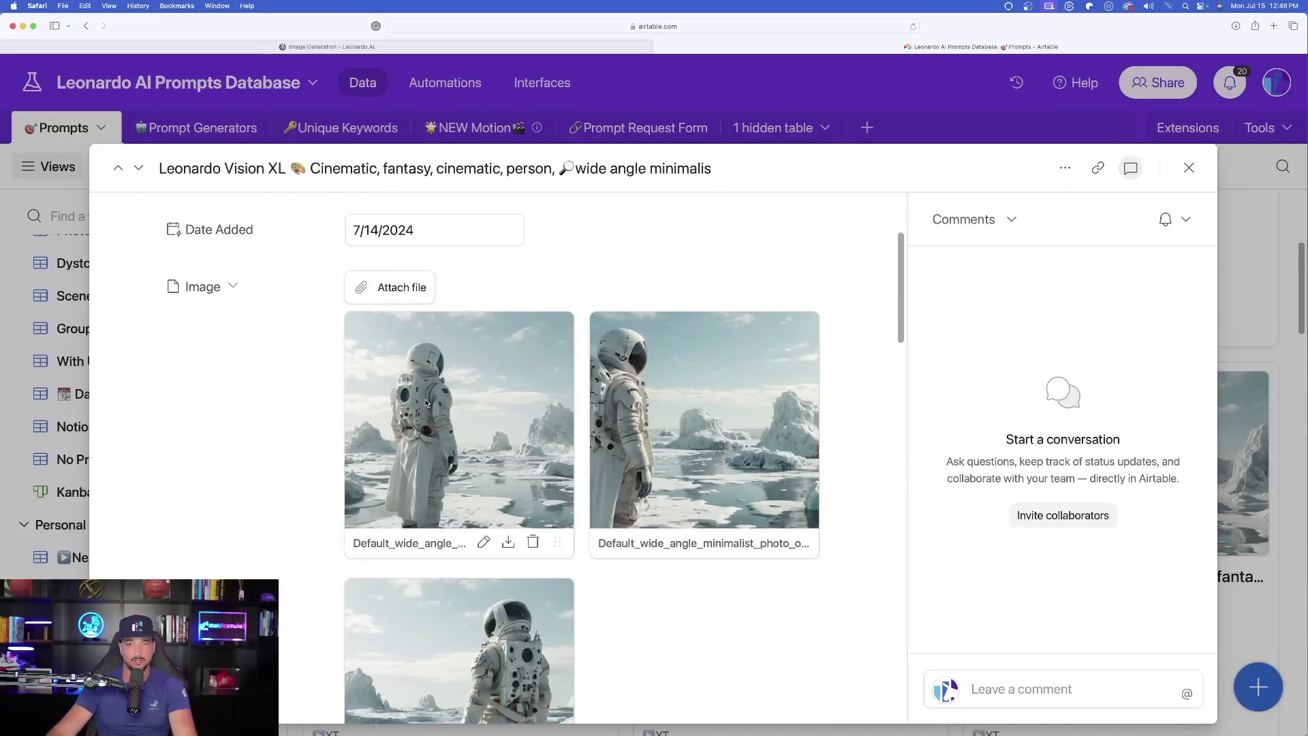
pyautogui.click(425, 401)
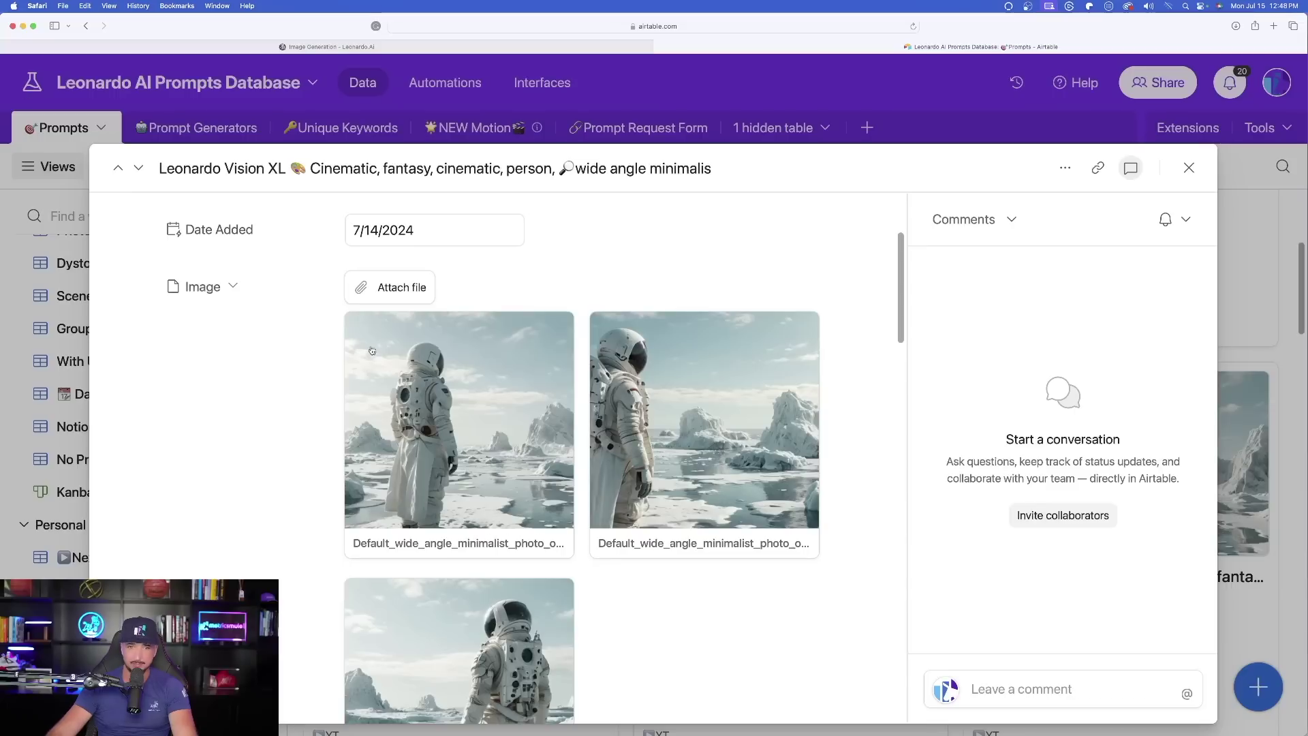
pyautogui.scroll(1, 469, 335)
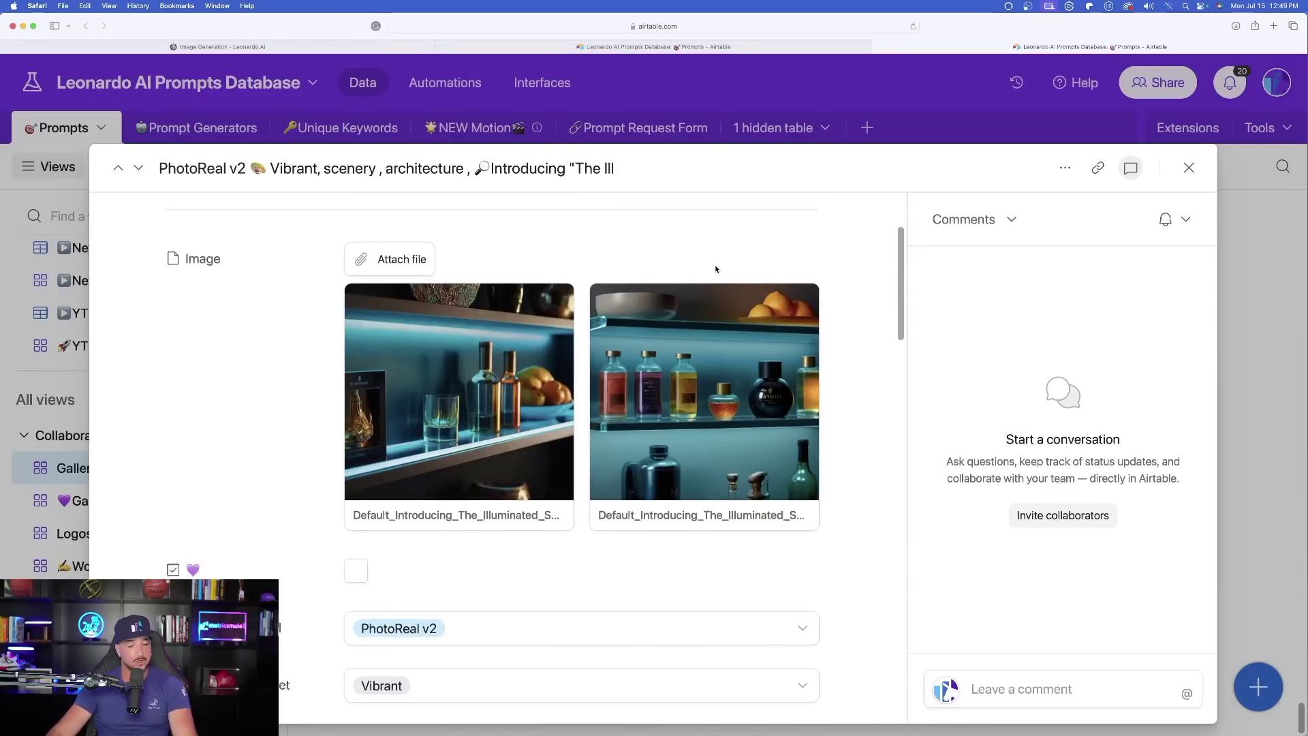
# Compare the enlarged illuminated shelf images of the PhotoReal v2 Vibrant record with those of the Leonardo Vision XL Dynamic record
pyautogui.scroll(-1, 685, 329)
pyautogui.scroll(4, 686, 329)
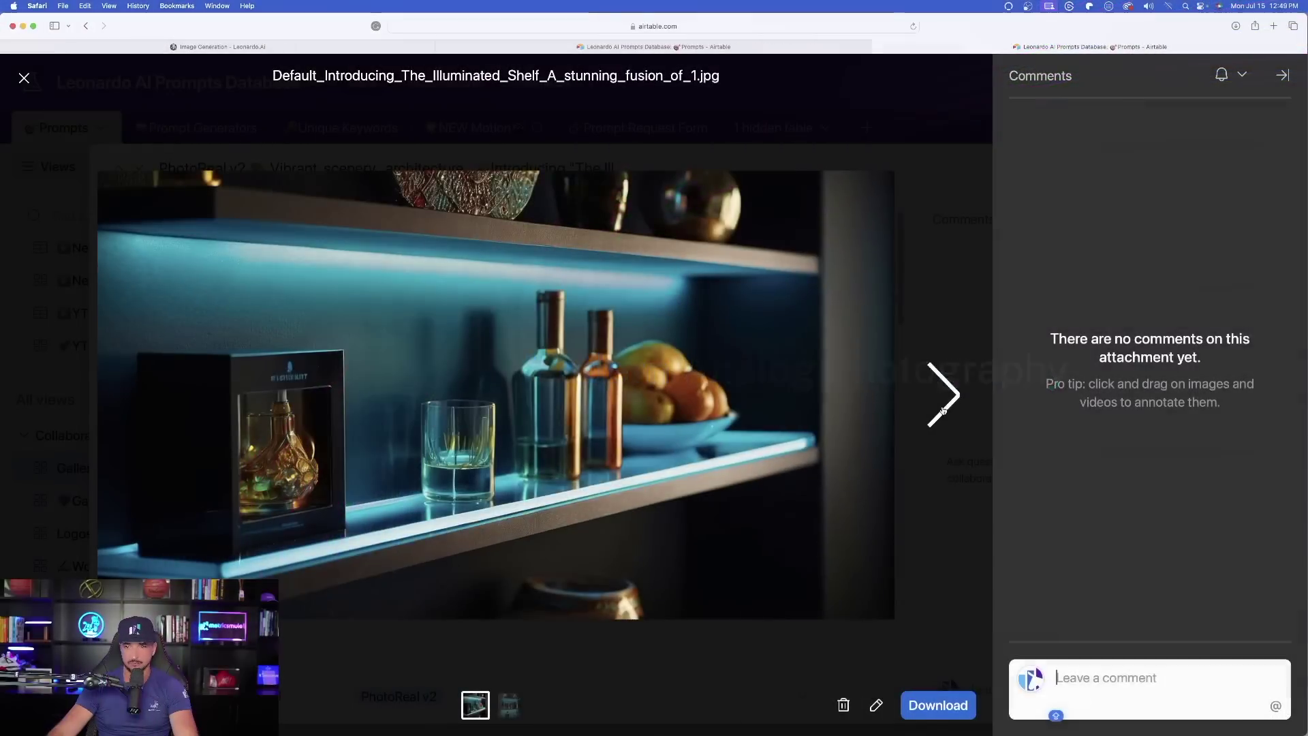
pyautogui.click(943, 402)
pyautogui.click(24, 77)
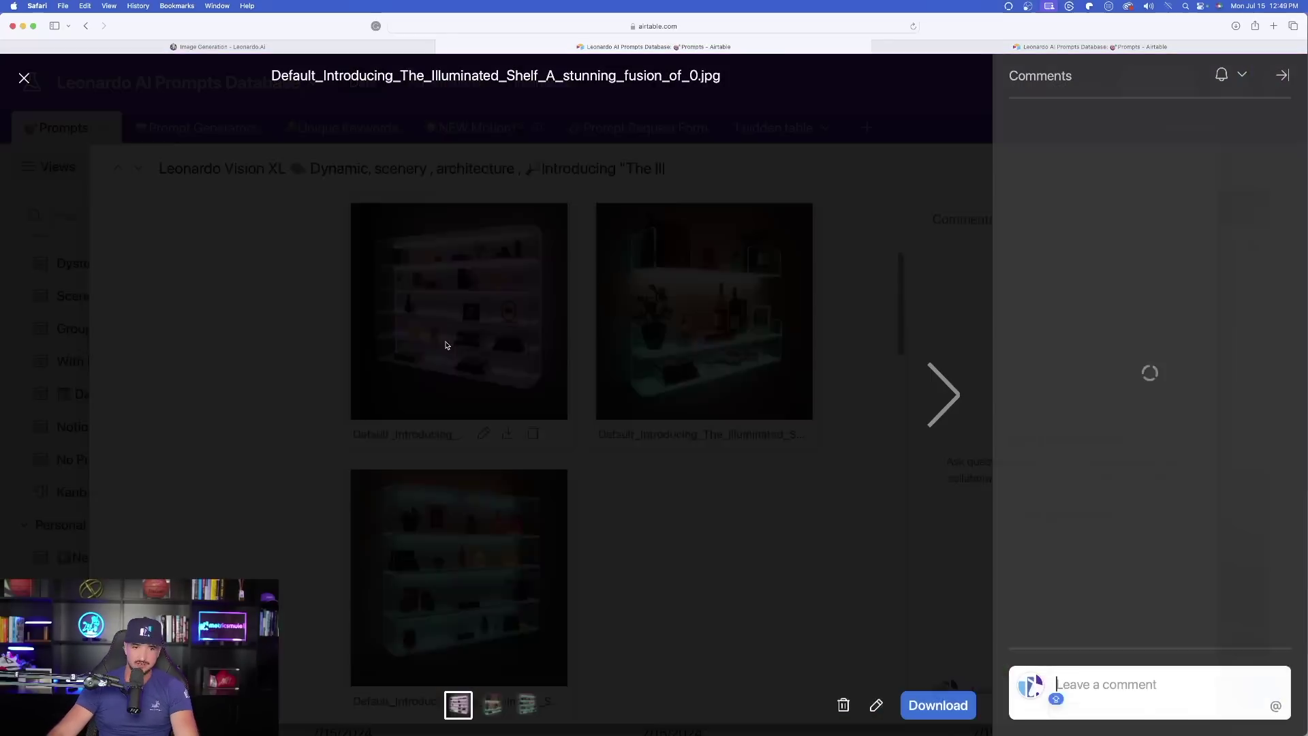
pyautogui.click(944, 402)
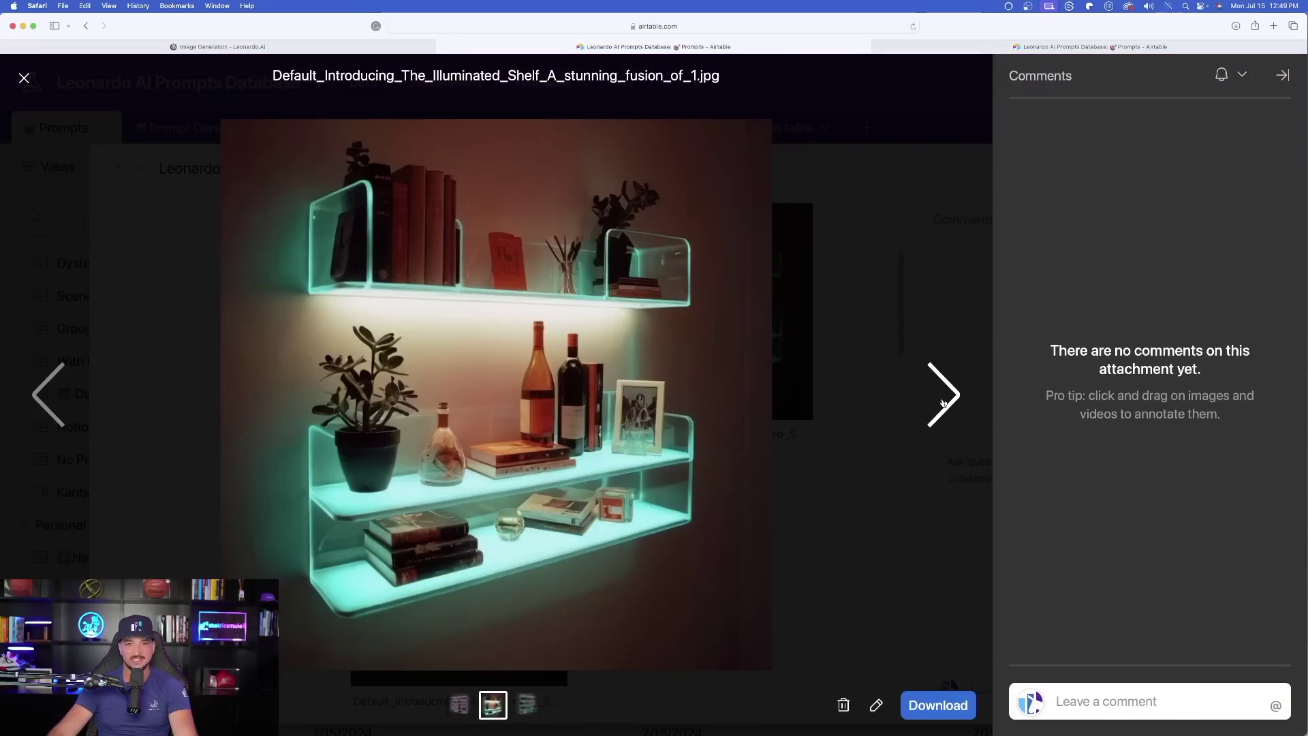
pyautogui.click(944, 402)
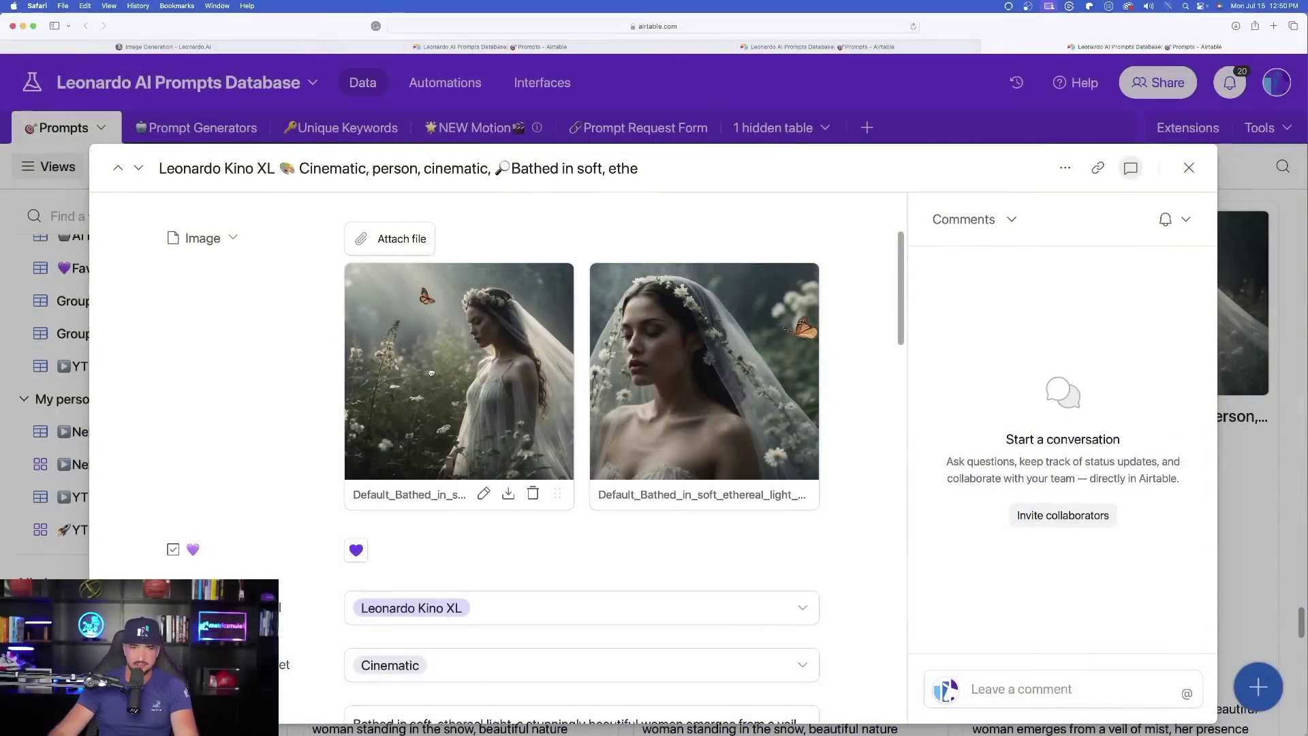
# Examine both enlarged veiled woman images of the Leonardo Kino XL Cinematic record and look further through the record
pyautogui.click(431, 373)
pyautogui.click(942, 406)
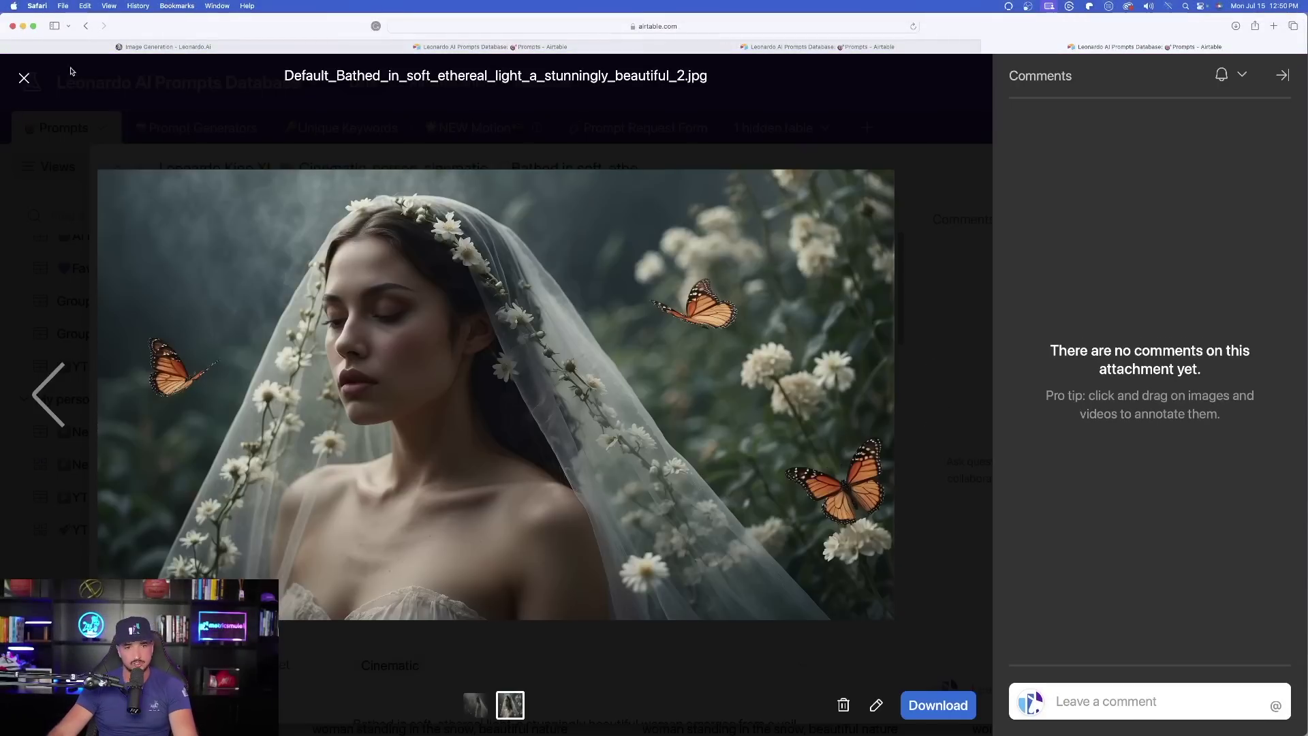
pyautogui.click(45, 385)
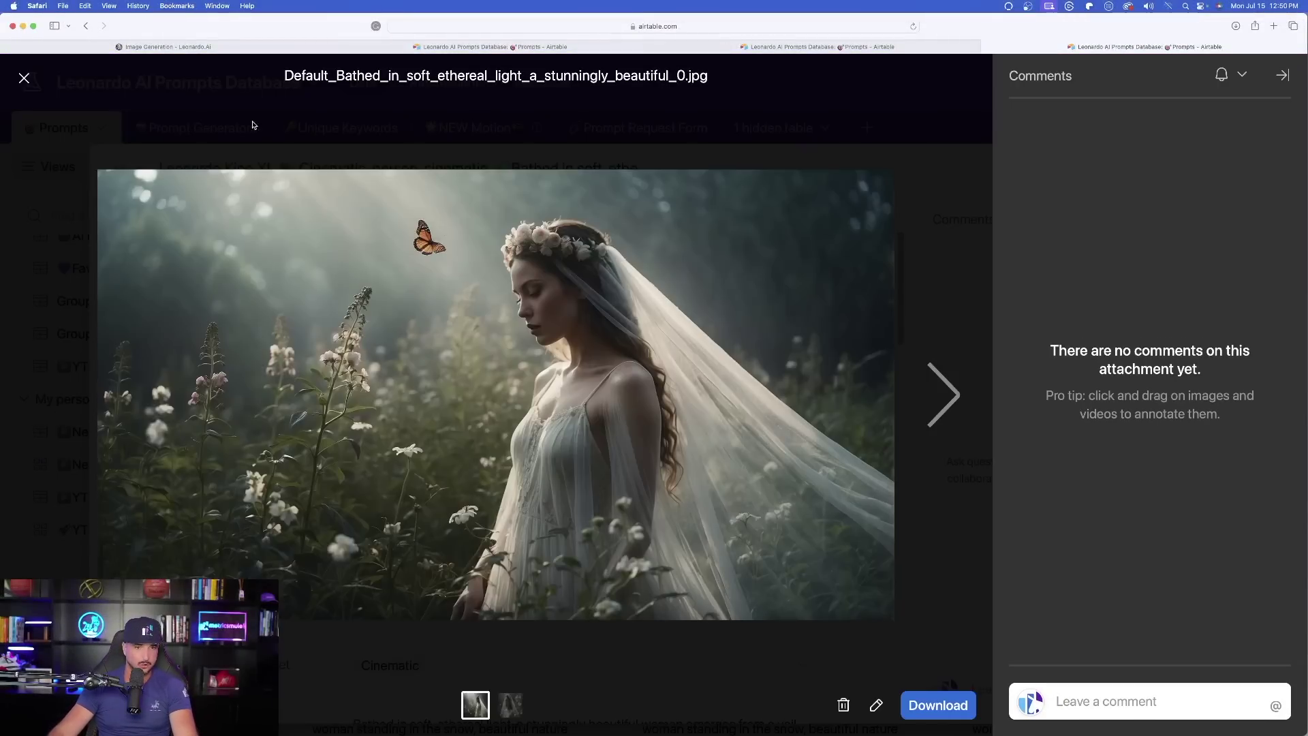
pyautogui.click(25, 78)
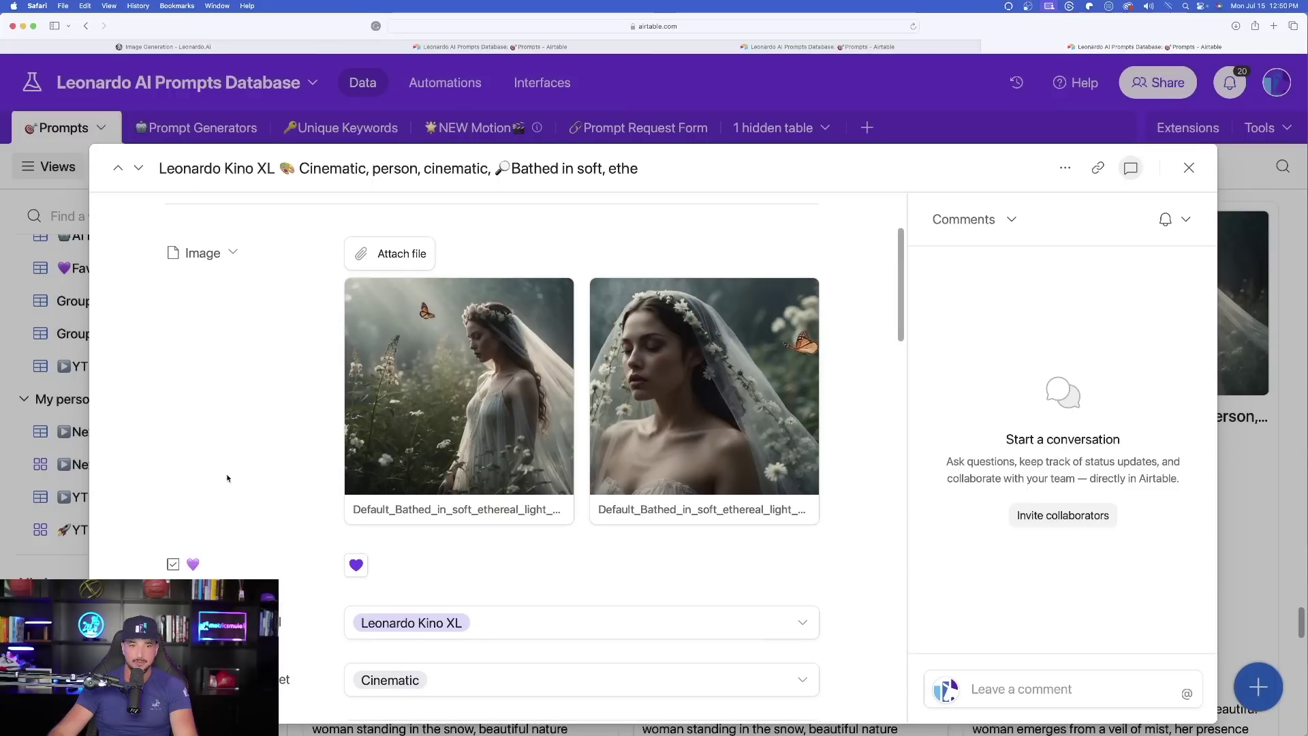
pyautogui.scroll(-3, 227, 478)
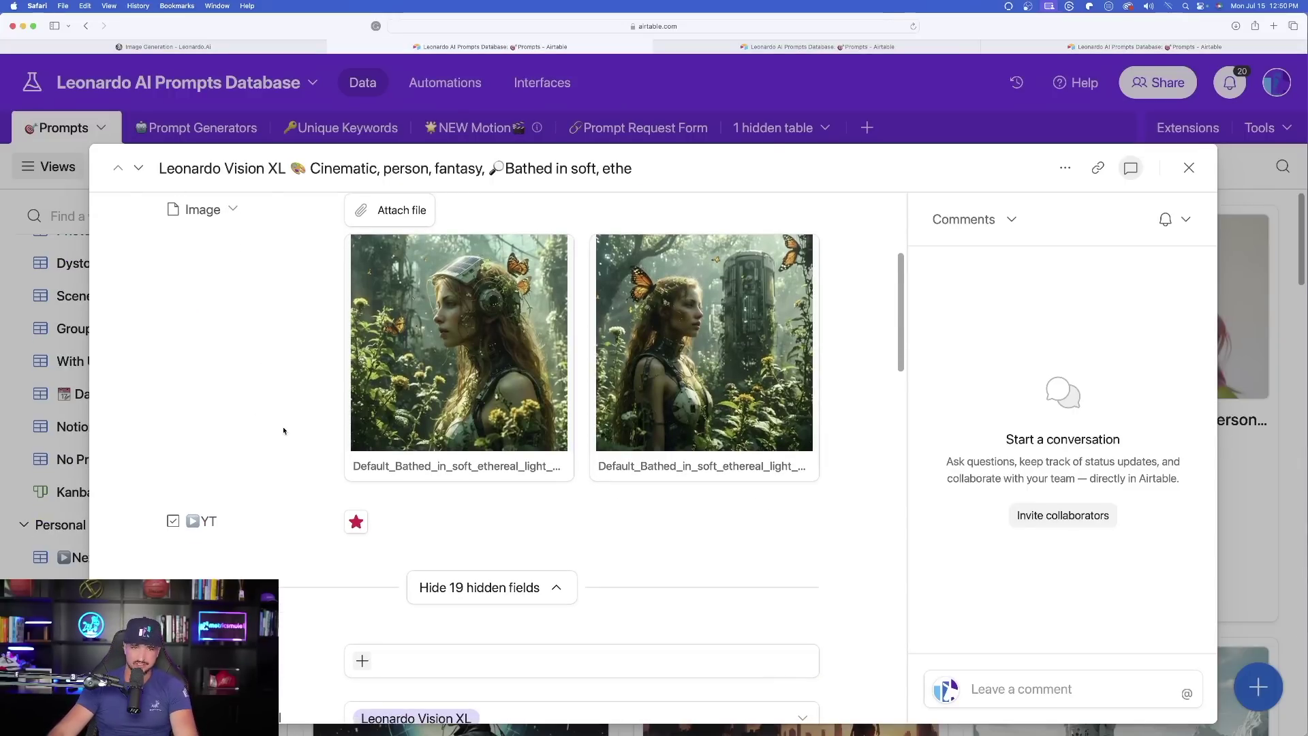
# Compare the enlarged forest woman images of the Leonardo Vision XL Cinematic fantasy record with the Leonardo Kino XL veiled woman images
pyautogui.click(426, 436)
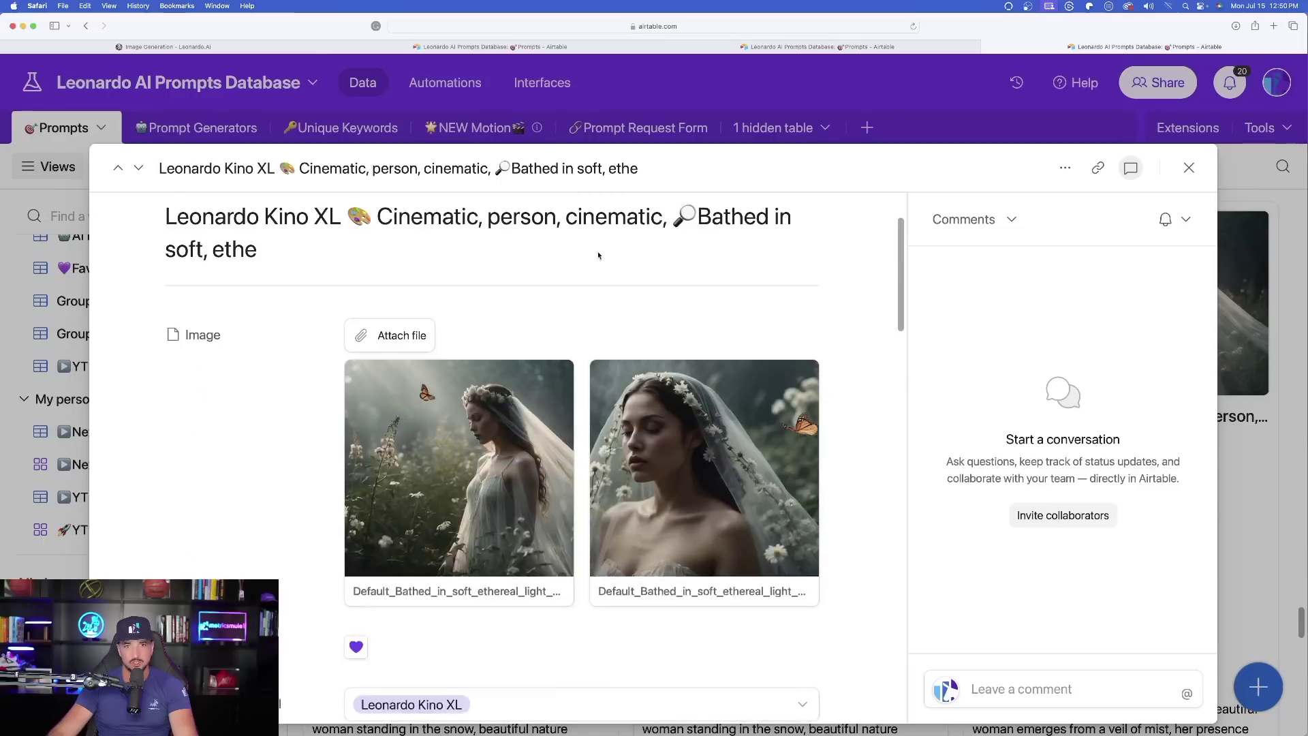
pyautogui.scroll(2, 599, 254)
pyautogui.click(461, 460)
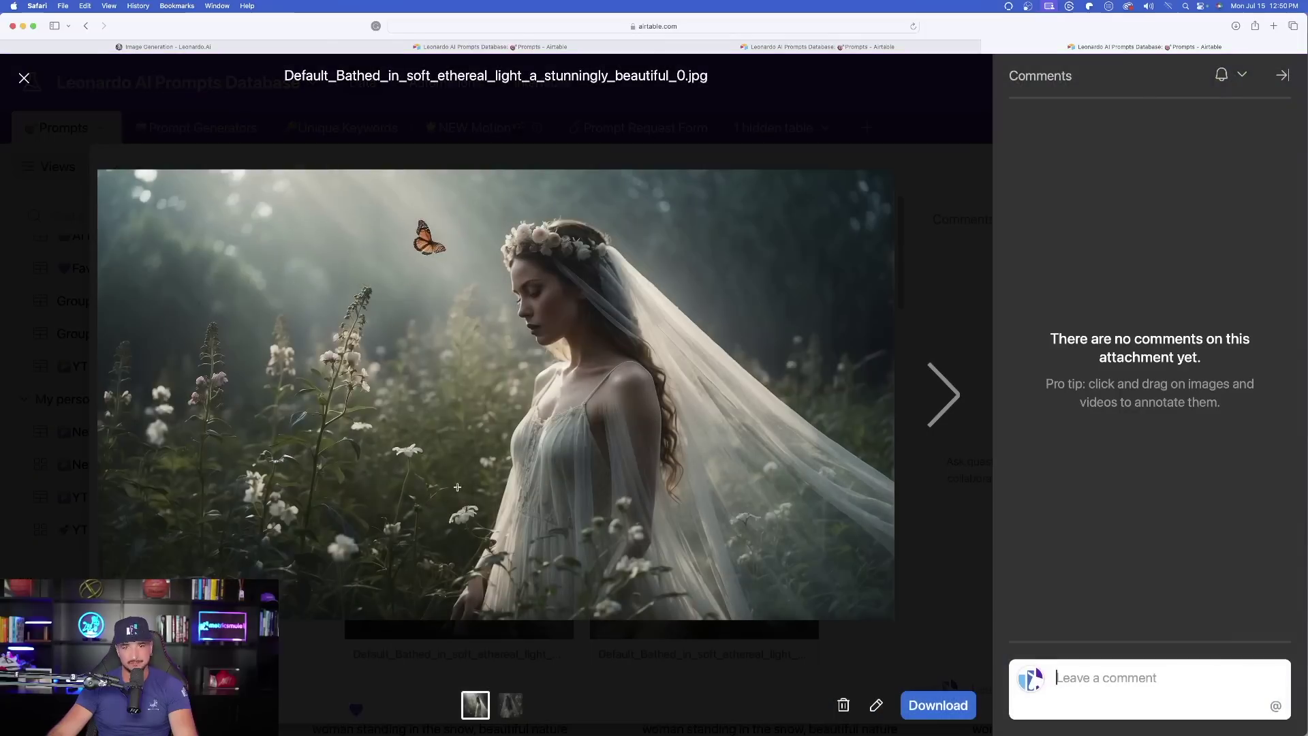
pyautogui.click(938, 375)
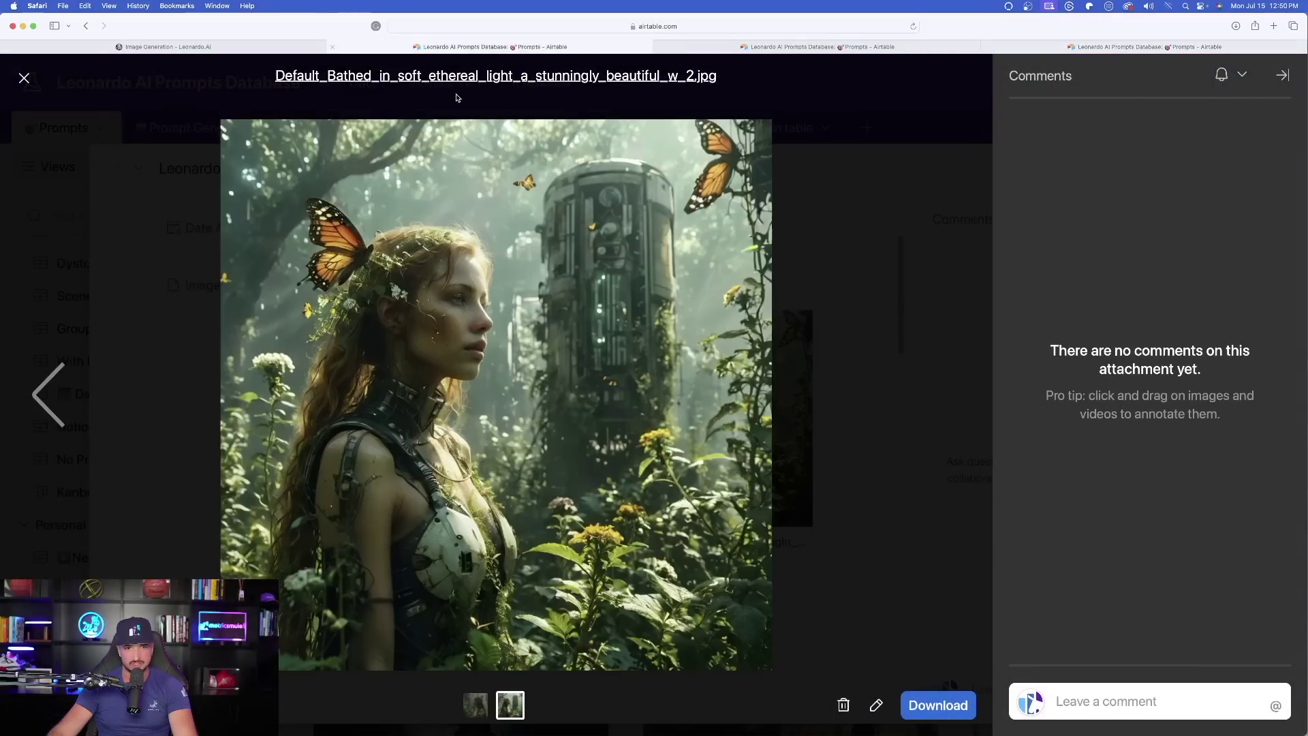
pyautogui.click(56, 393)
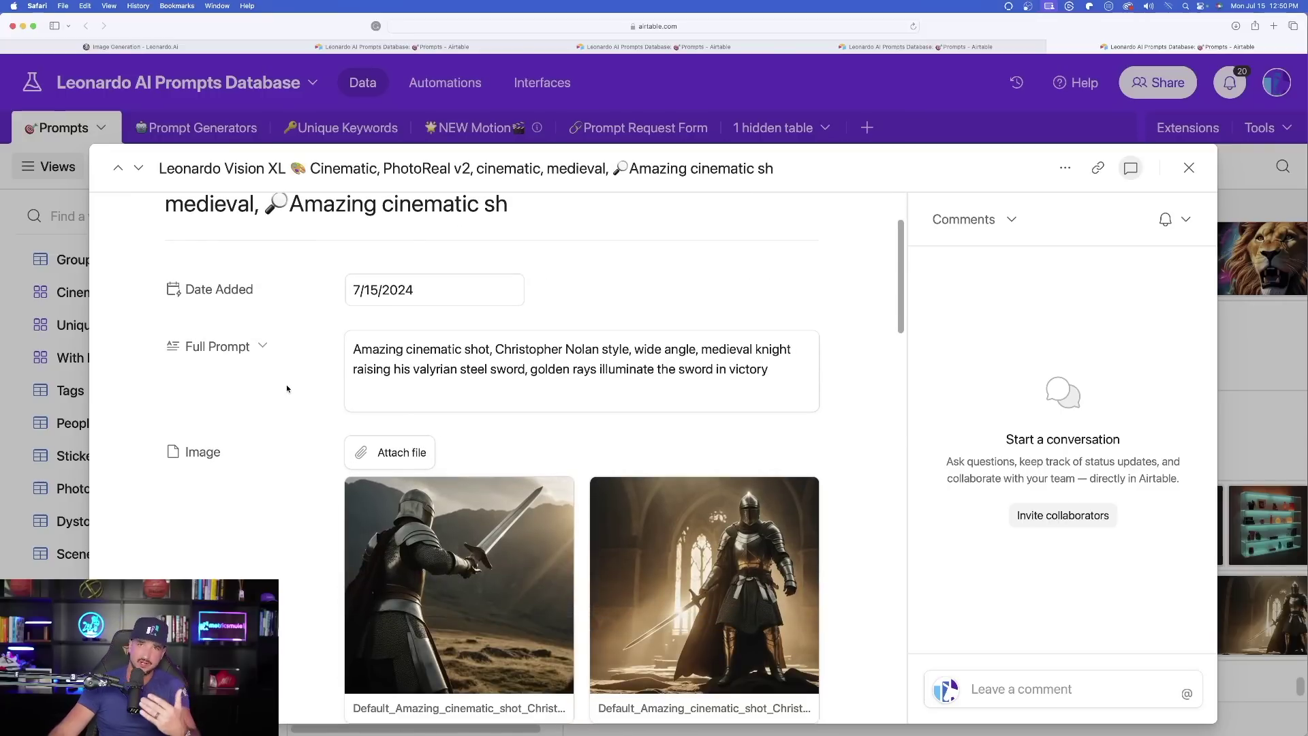
# Step through the three enlarged medieval knight images of the Leonardo Vision XL Cinematic record with PhotoReal v2
pyautogui.scroll(1, 274, 388)
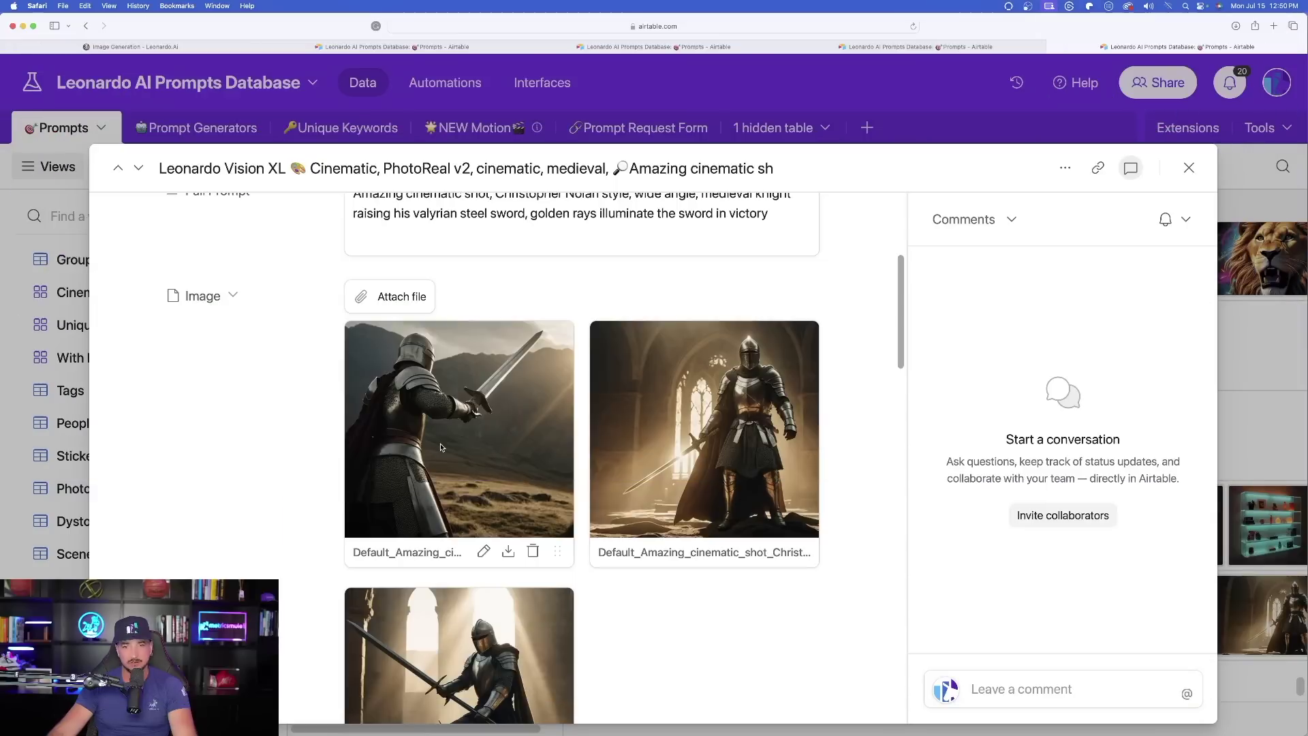
pyautogui.click(543, 453)
pyautogui.click(945, 402)
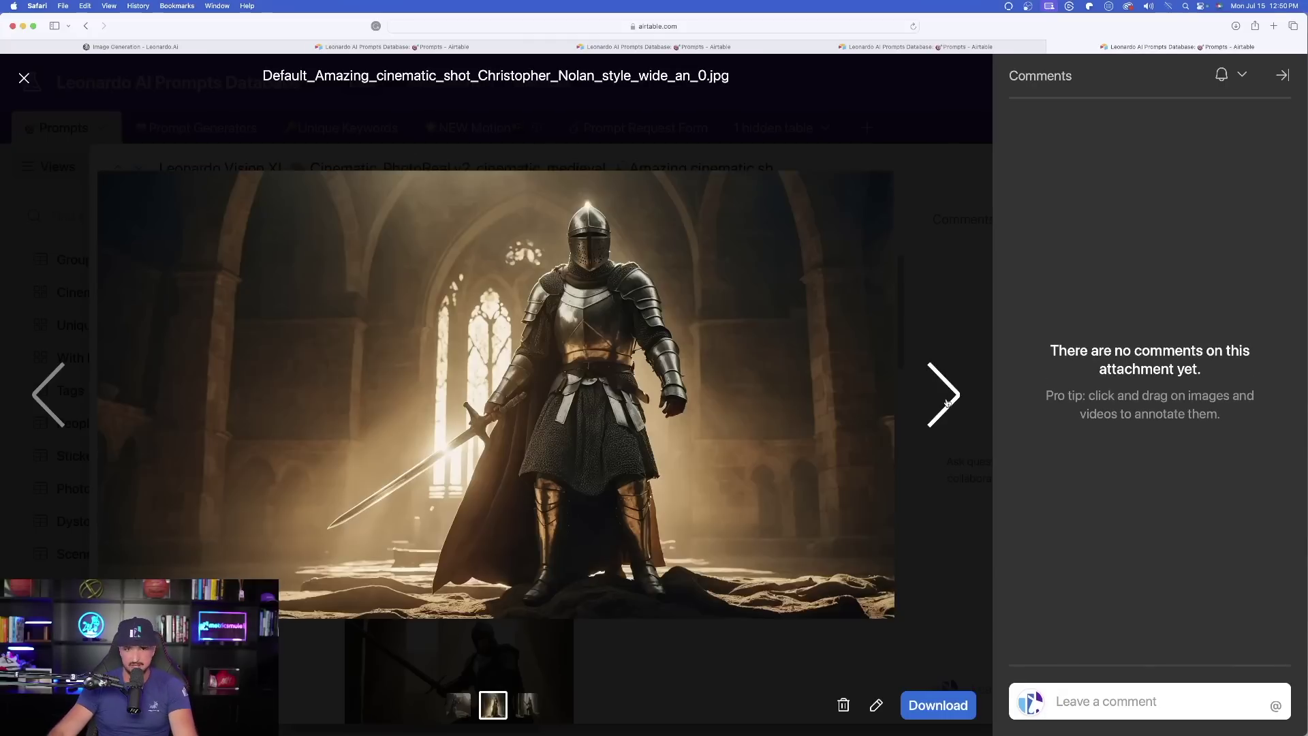
pyautogui.click(945, 402)
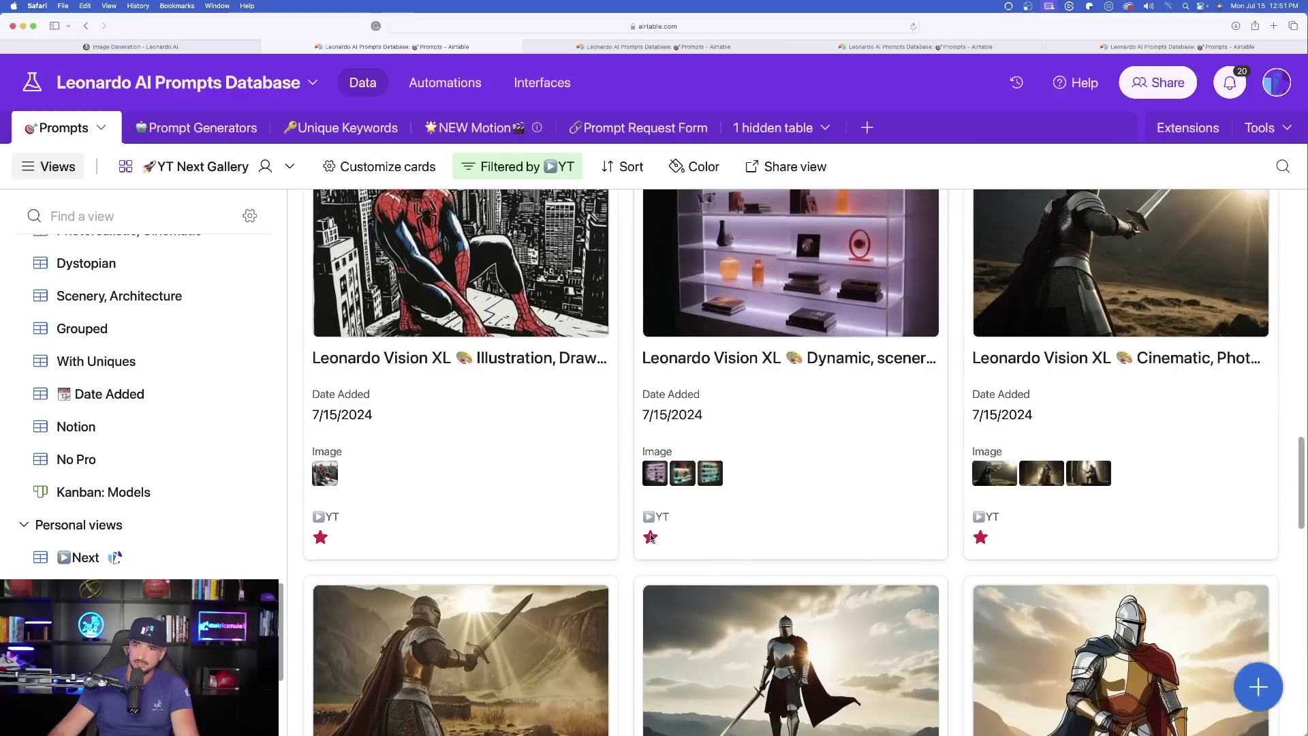
# Open the Cinematic knight-on-a-cliff record from the YT Next Gallery and examine both of its images enlarged
pyautogui.scroll(1, 734, 463)
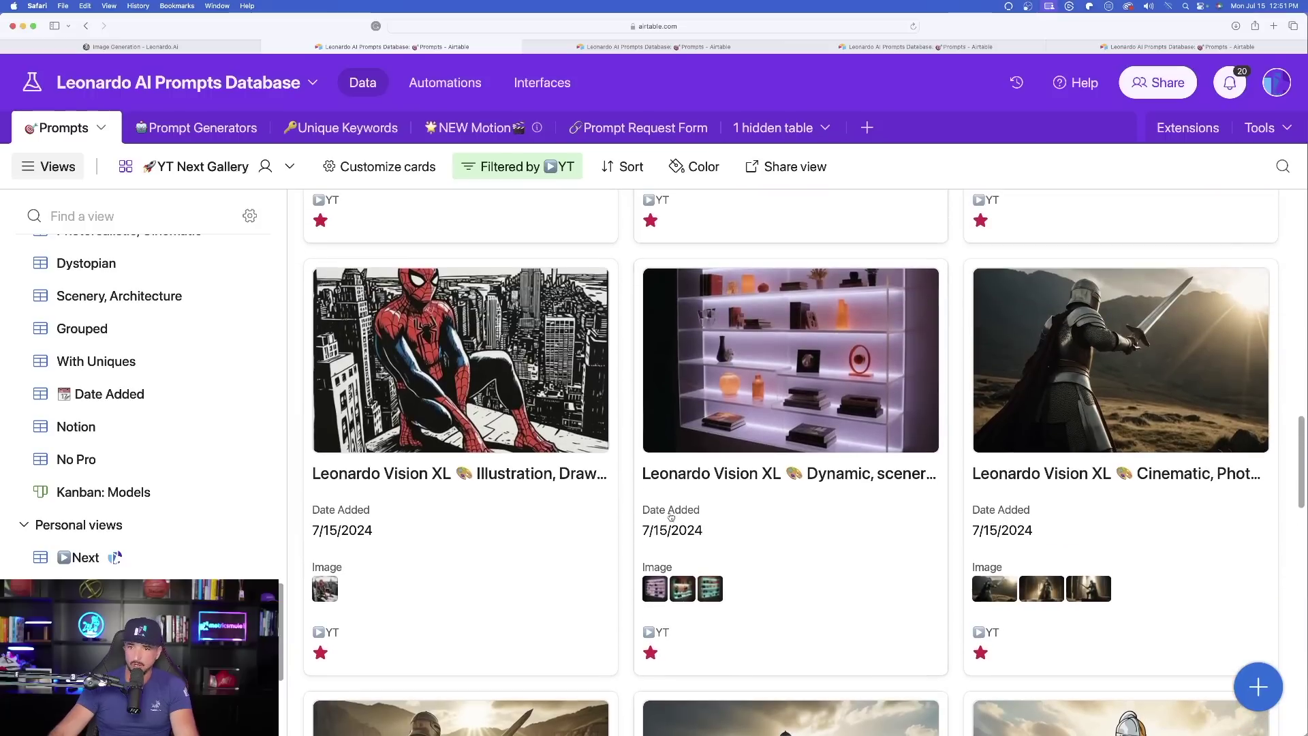
pyautogui.scroll(-5, 734, 464)
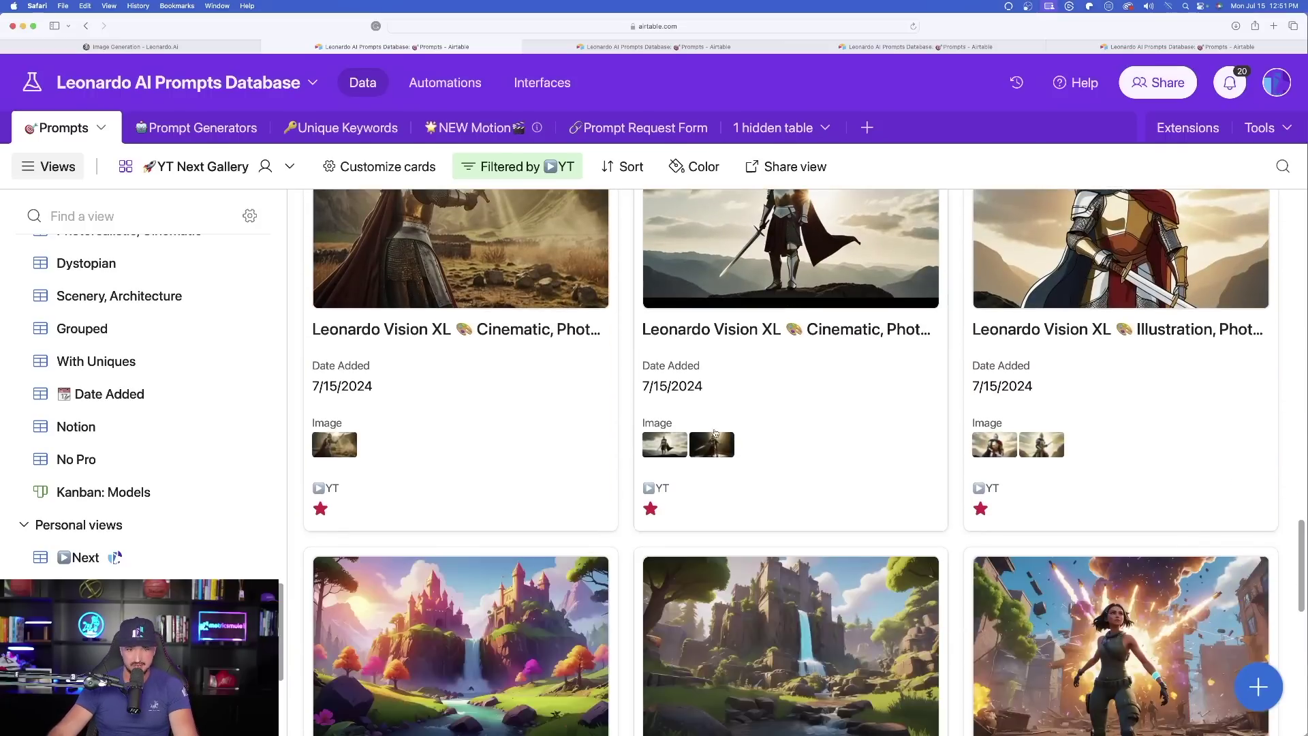
pyautogui.click(466, 398)
pyautogui.click(482, 428)
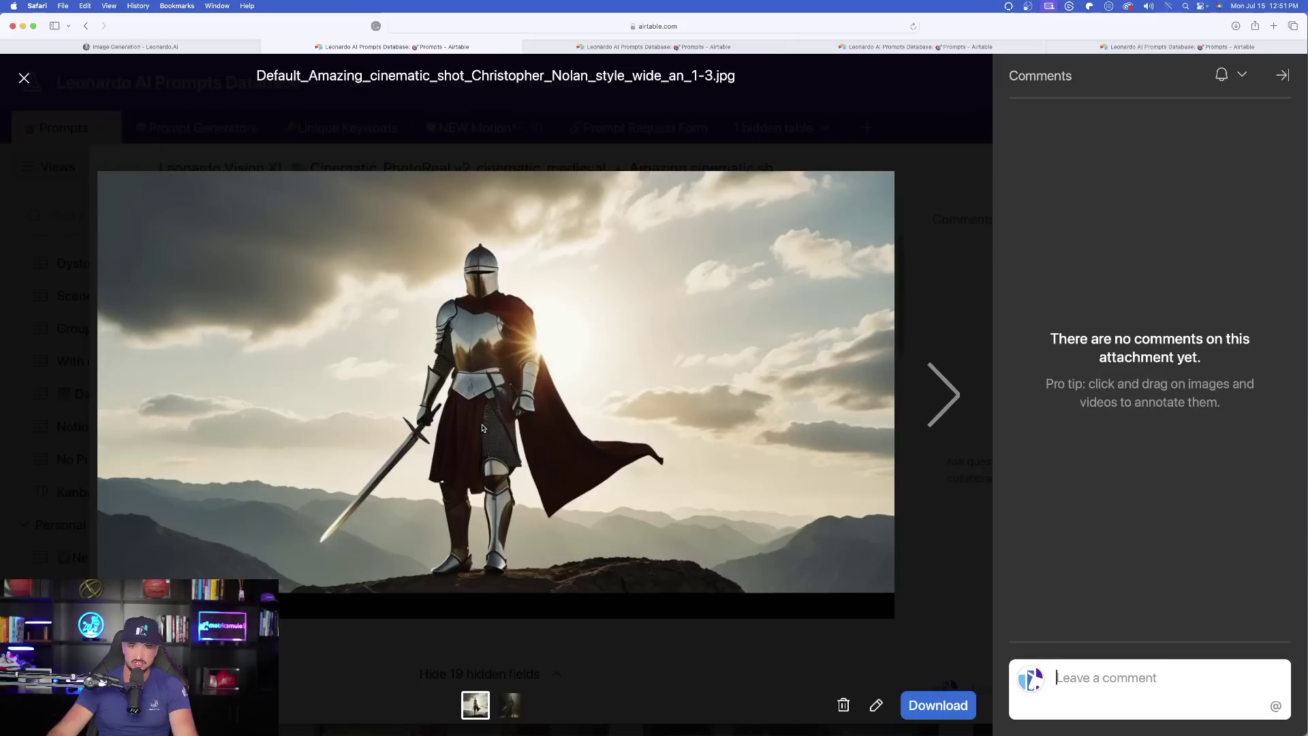
pyautogui.click(945, 394)
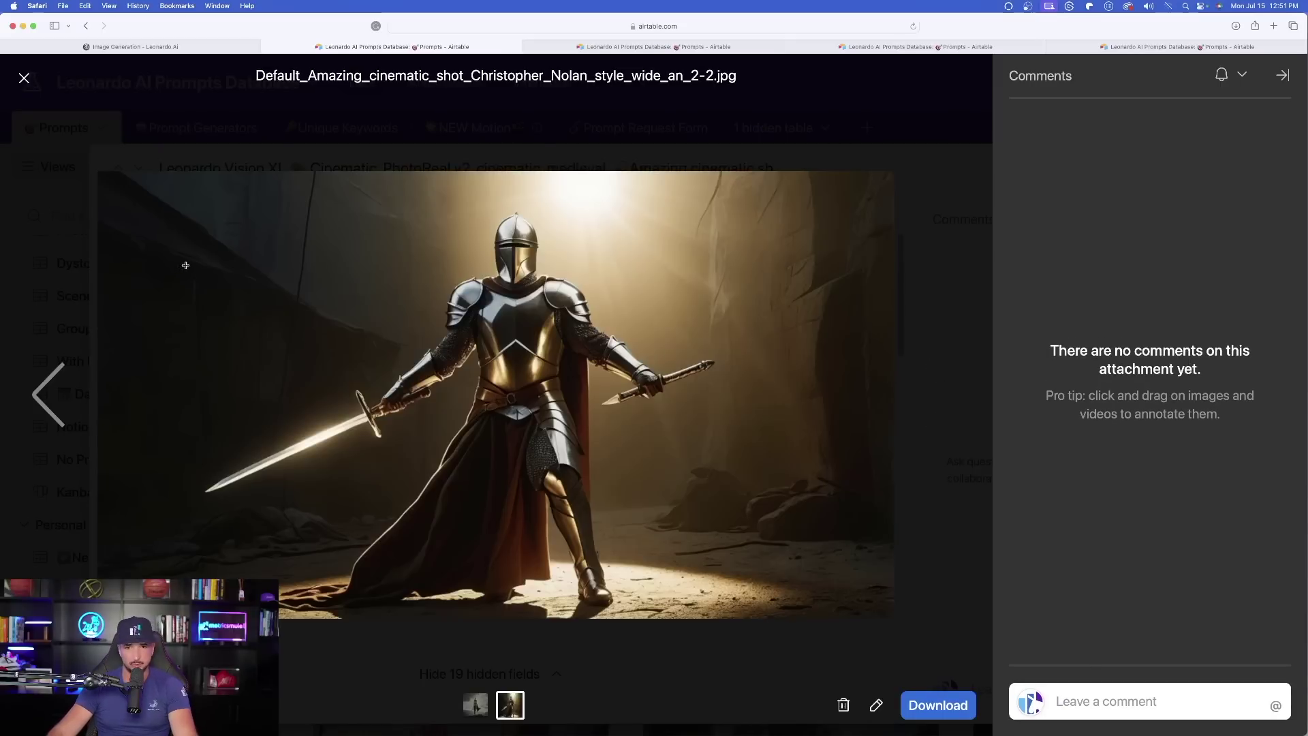
pyautogui.click(48, 392)
pyautogui.click(24, 79)
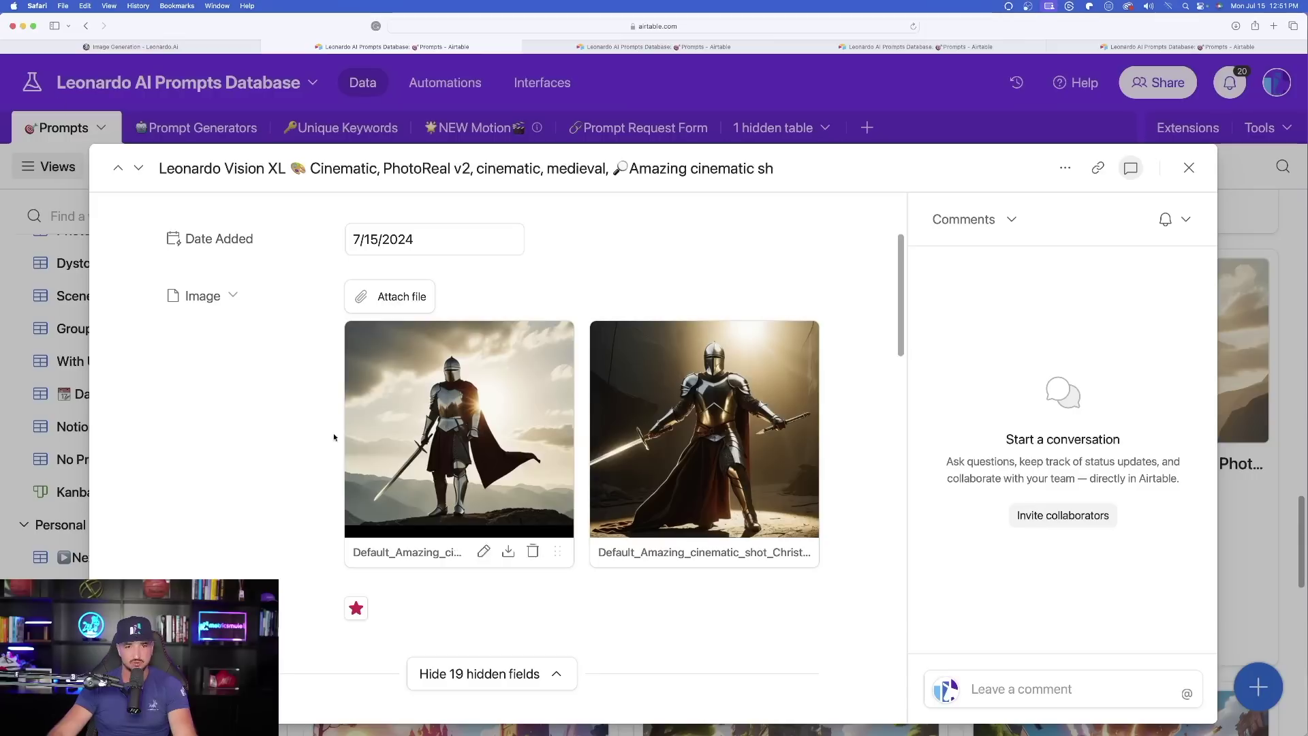
# Check the model, Alchemy preset, elements and prompt fields of the Cinematic knight record, and close the record
pyautogui.scroll(-6, 276, 410)
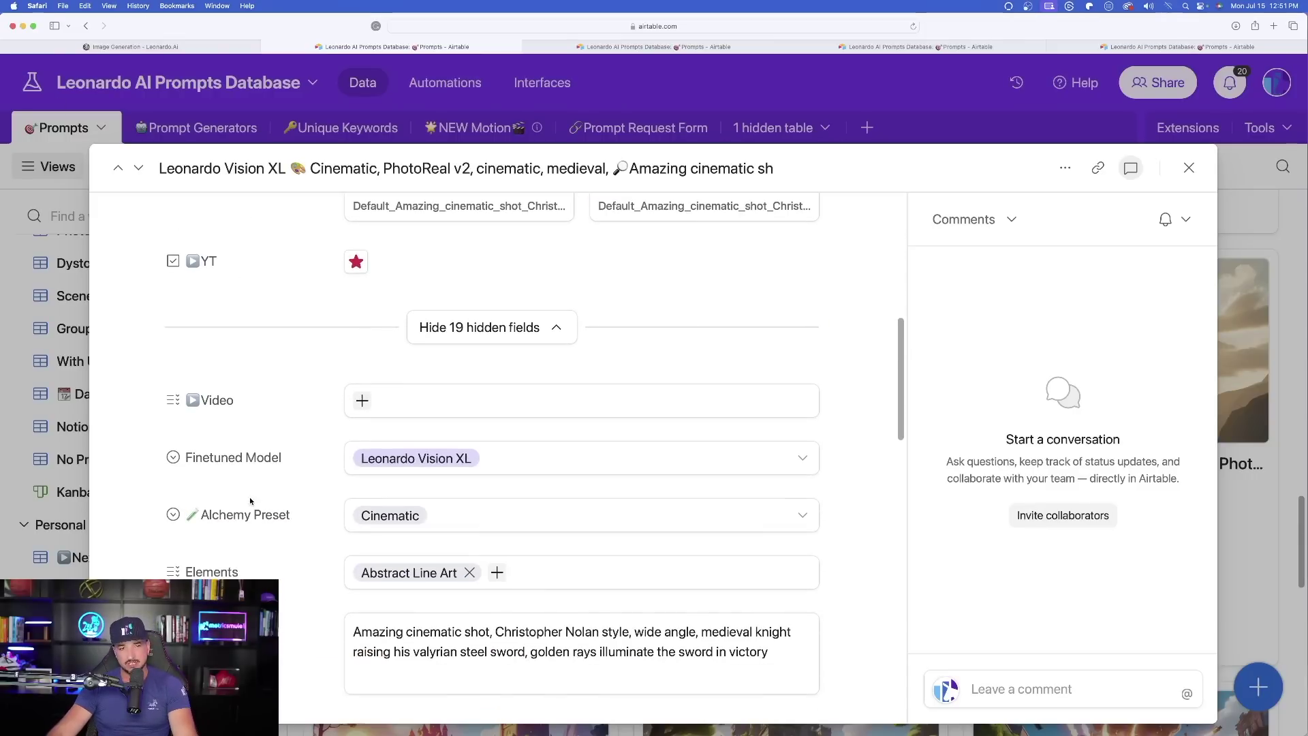
pyautogui.scroll(-1, 381, 490)
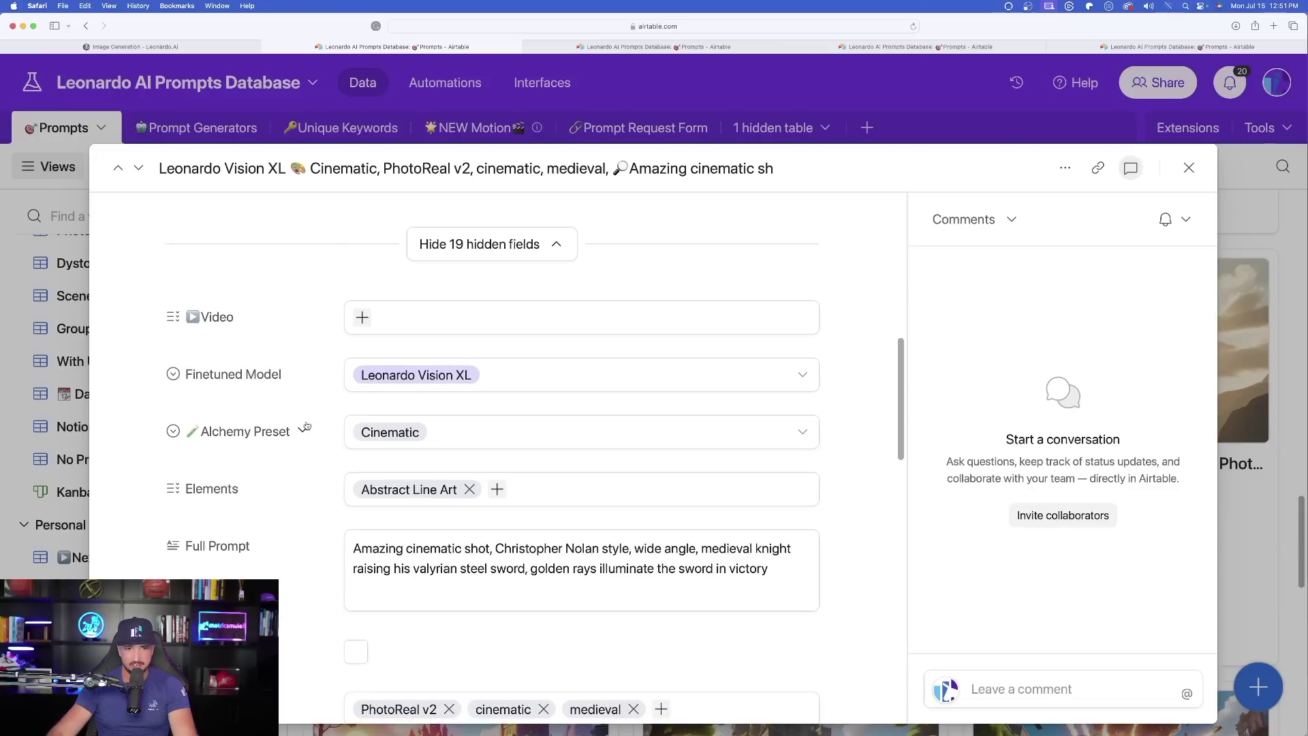
pyautogui.click(1189, 168)
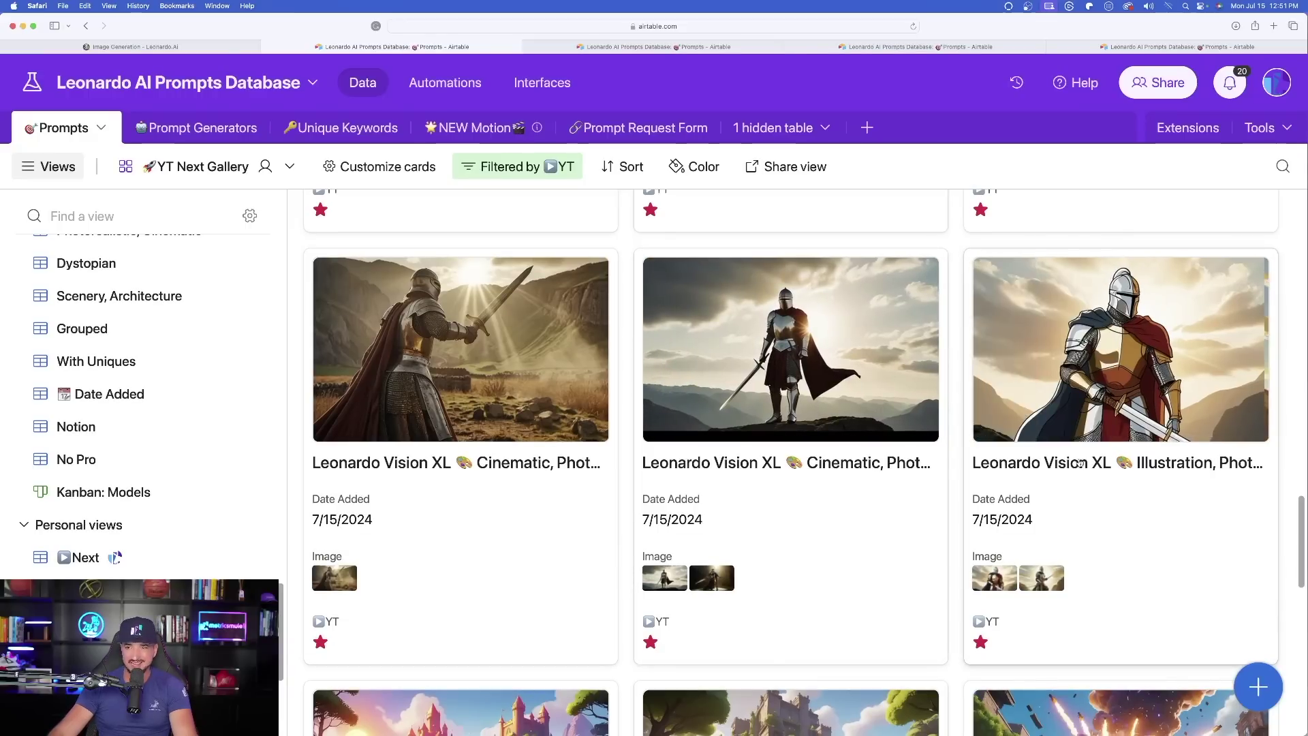
# Open the Leonardo Vision XL Illustration knight record, check its preset and elements, and examine both of its images enlarged
pyautogui.click(1078, 408)
pyautogui.scroll(-5, 320, 454)
pyautogui.scroll(-3, 320, 454)
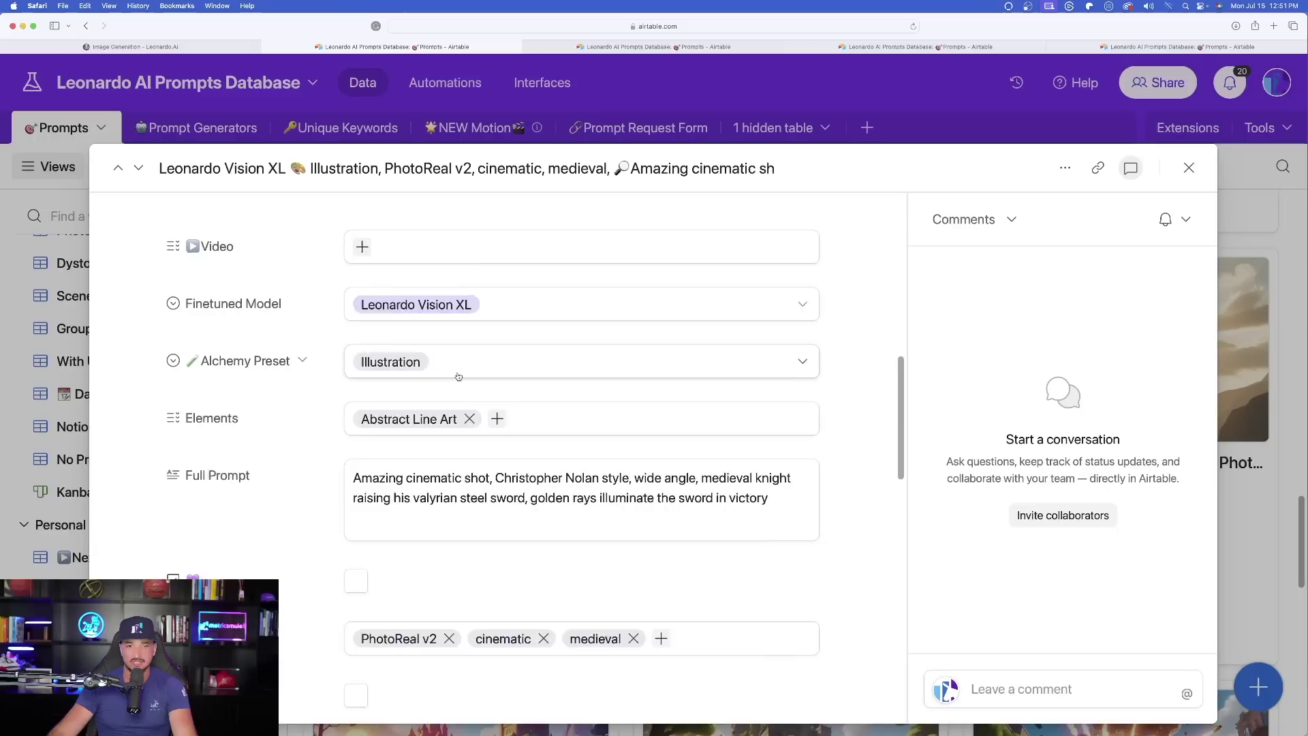
pyautogui.scroll(8, 547, 233)
pyautogui.click(456, 470)
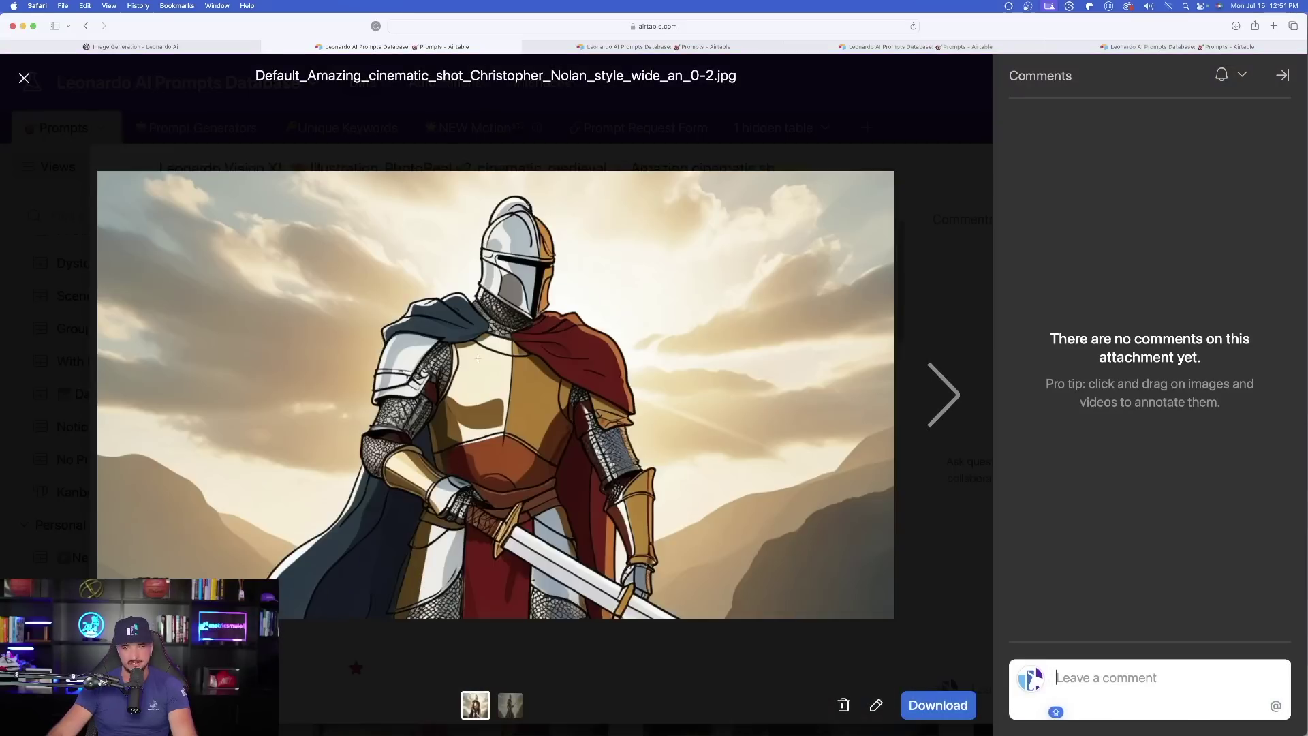
pyautogui.click(941, 395)
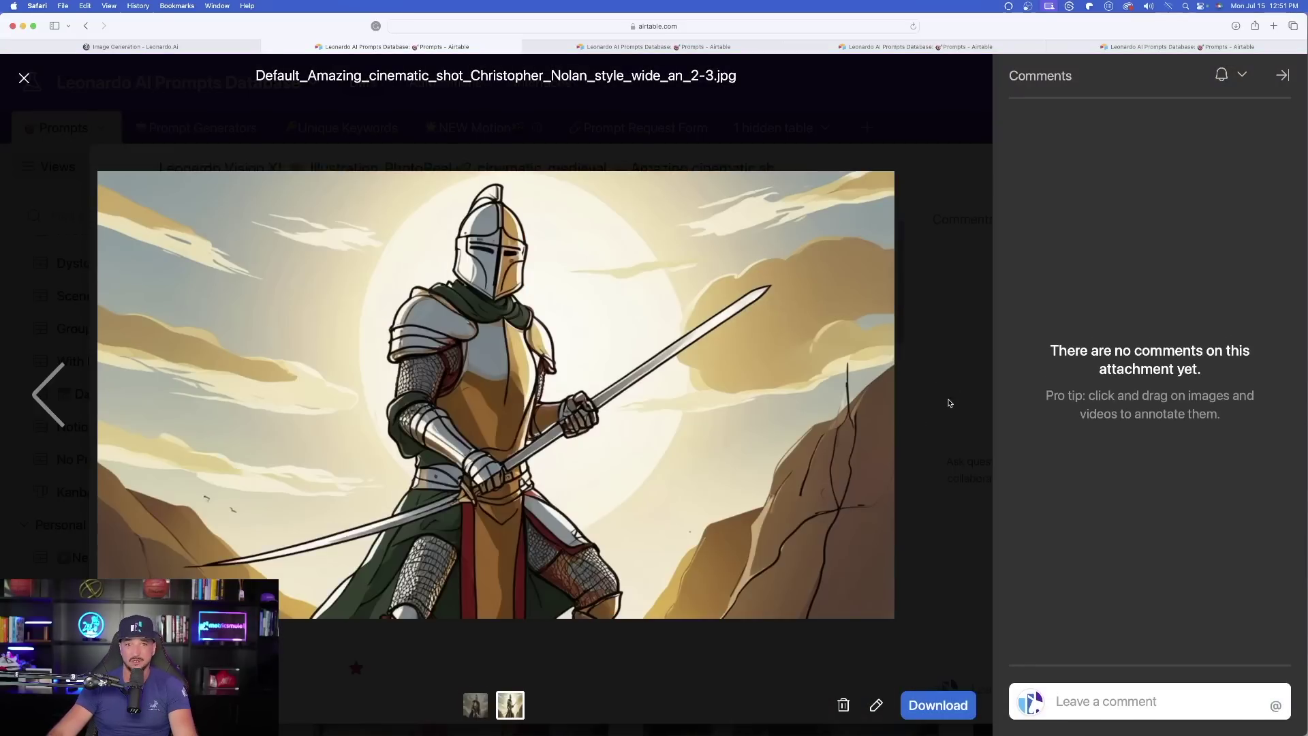
pyautogui.press('Escape')
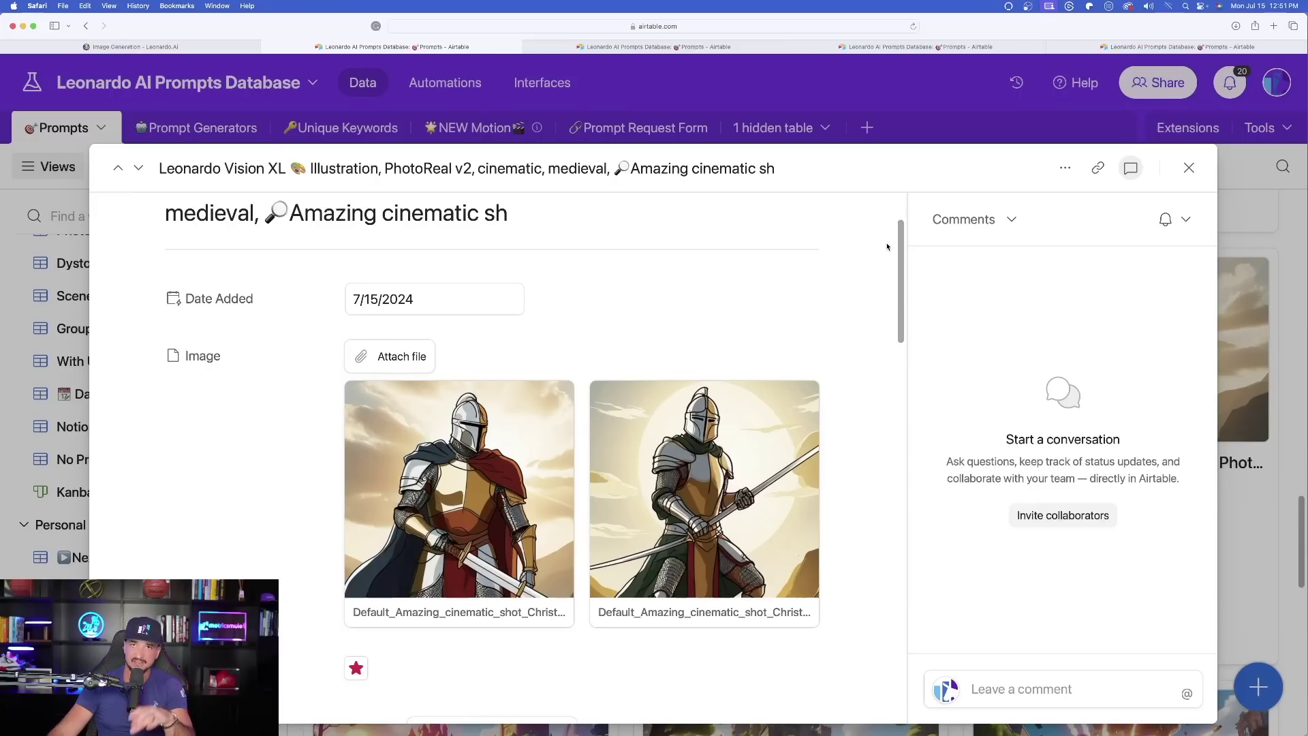